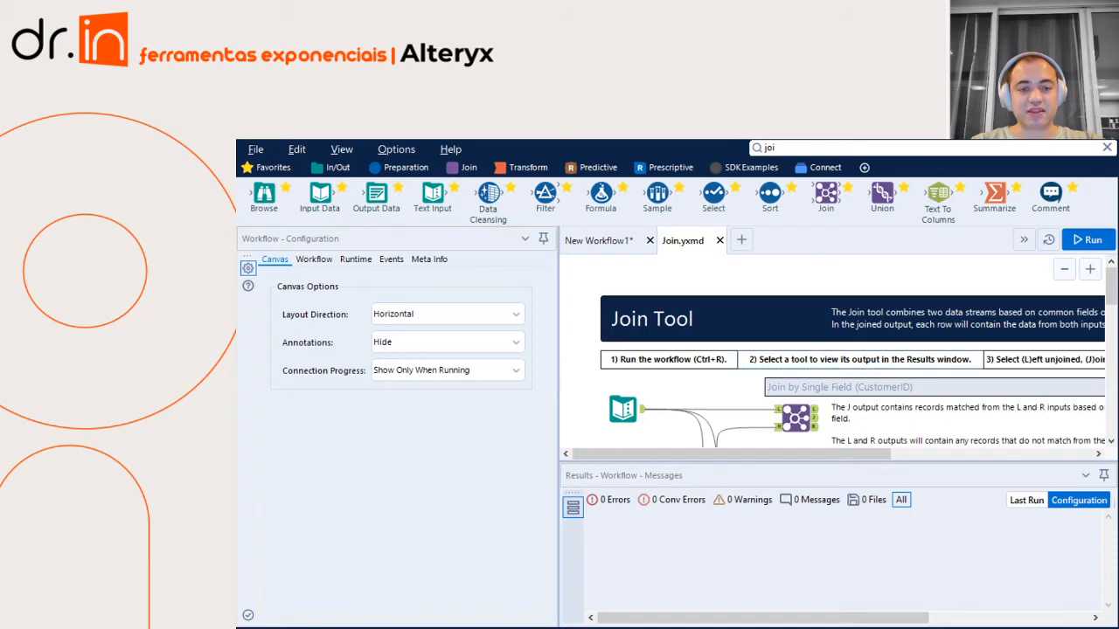
# Step: View the contents of the two Text Input tables that feed the Join by Single Field example
pyautogui.scroll(-2, 839, 350)
pyautogui.click(622, 349)
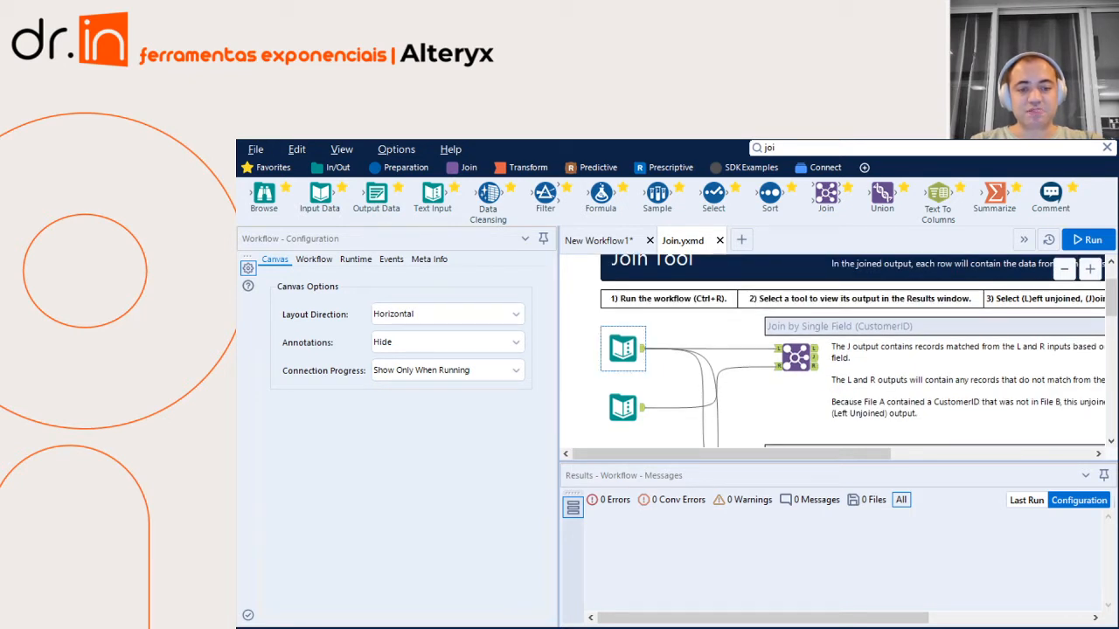
pyautogui.click(622, 349)
pyautogui.click(622, 408)
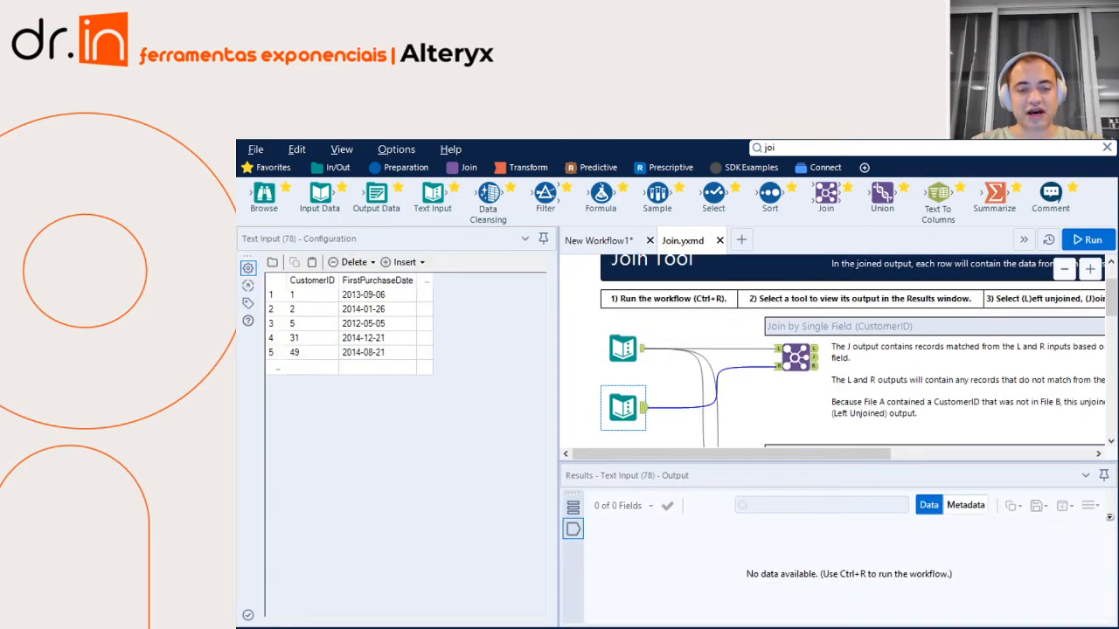
pyautogui.click(622, 349)
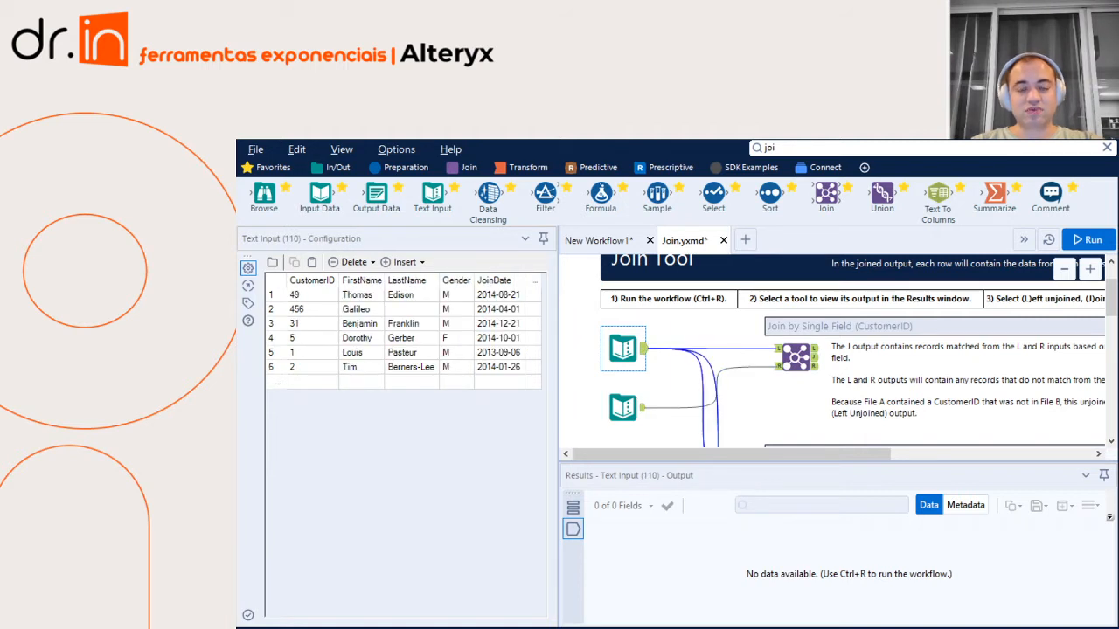
pyautogui.click(622, 407)
pyautogui.click(622, 349)
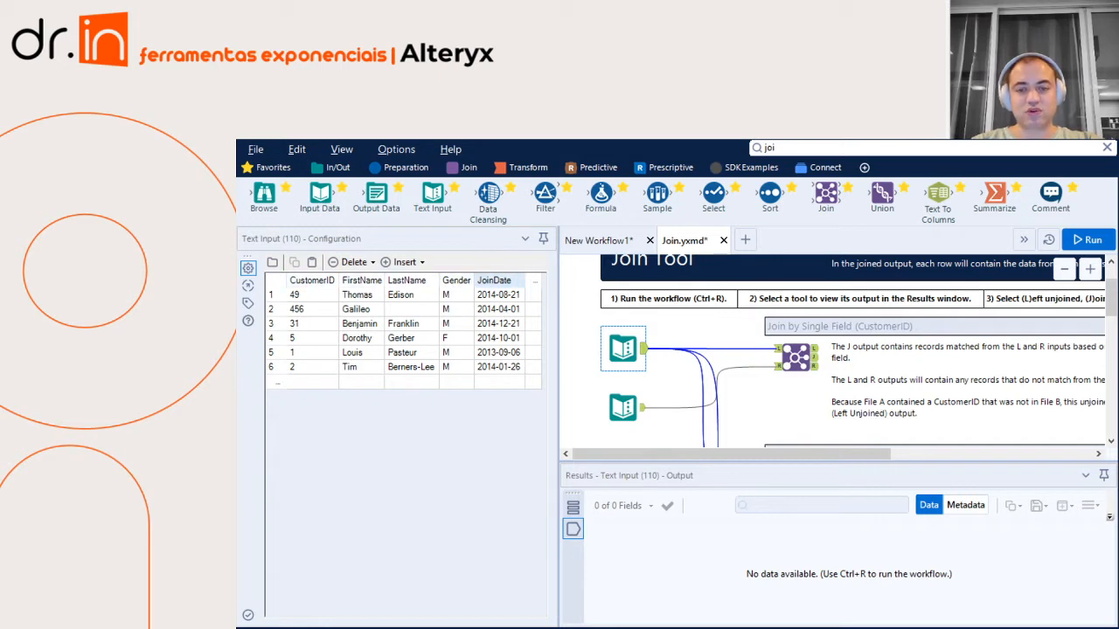
pyautogui.click(622, 408)
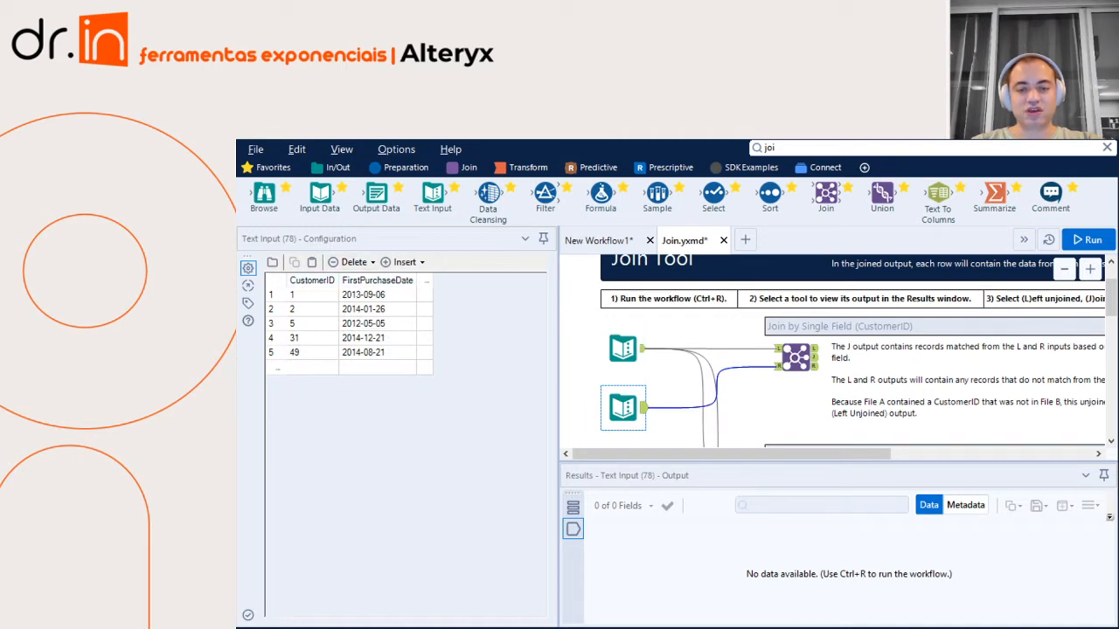
# Step: Compare the CustomerID and date columns of both input tables and open the single-field Join tool's configuration
pyautogui.click(312, 281)
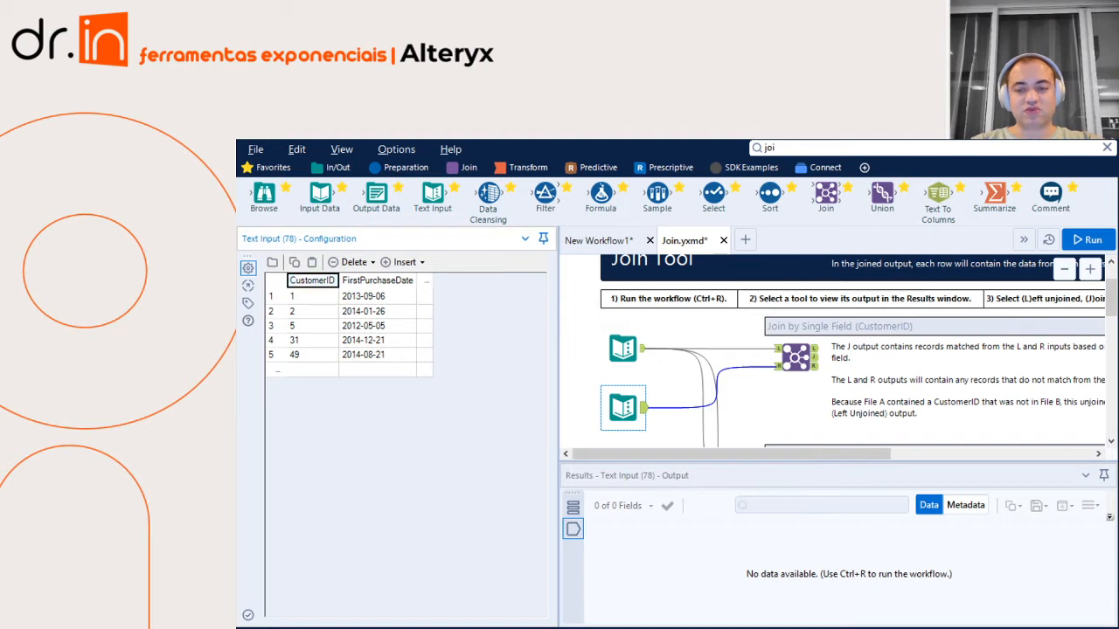
pyautogui.click(623, 348)
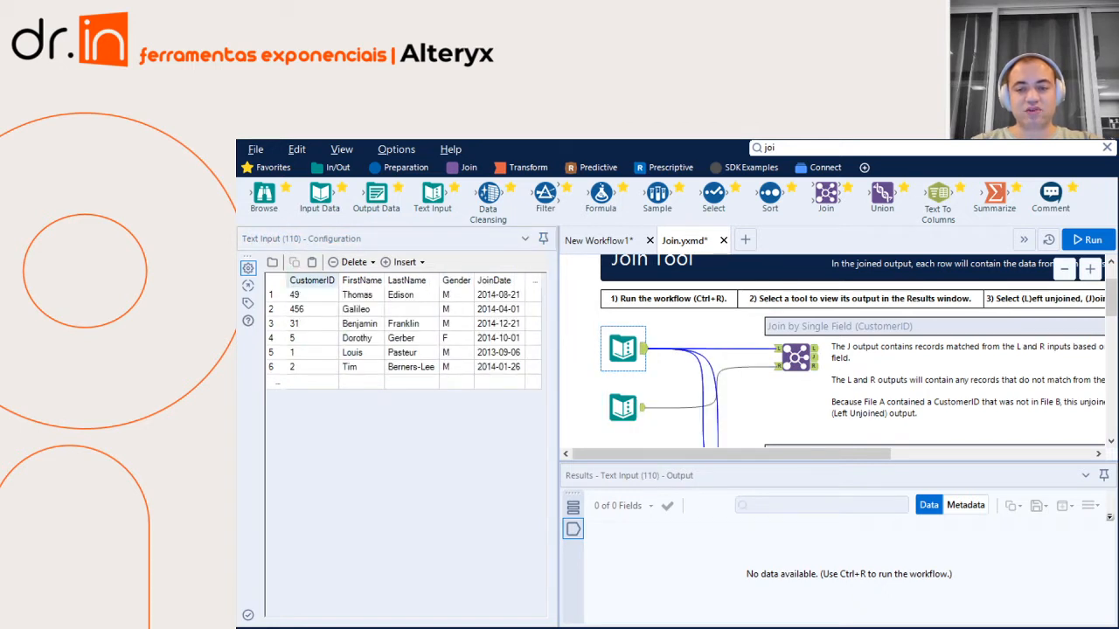
pyautogui.click(312, 281)
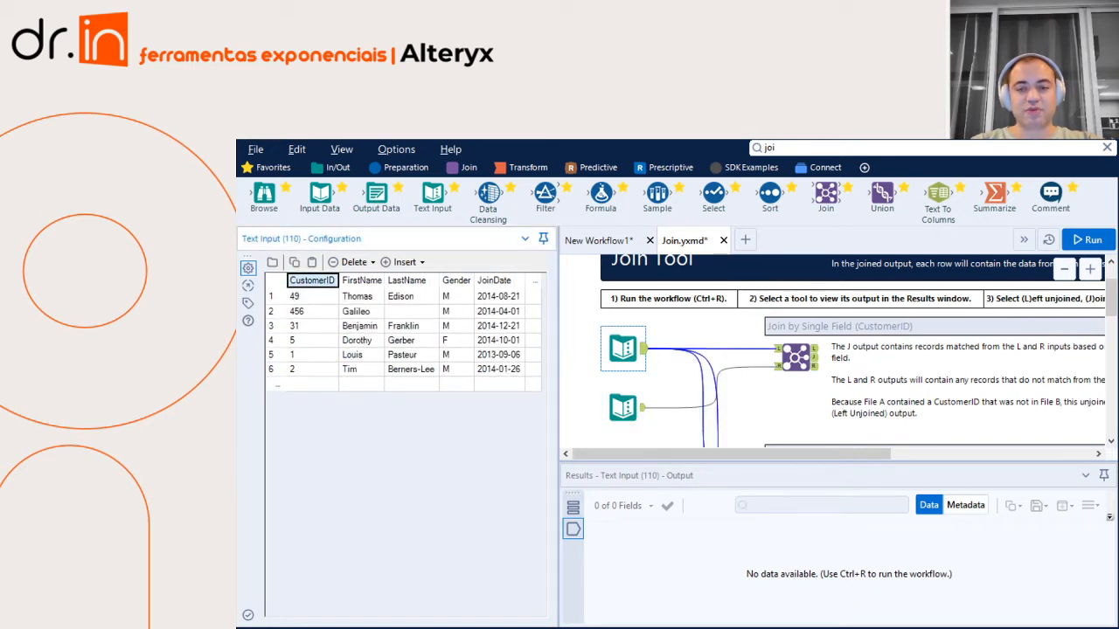
pyautogui.click(623, 408)
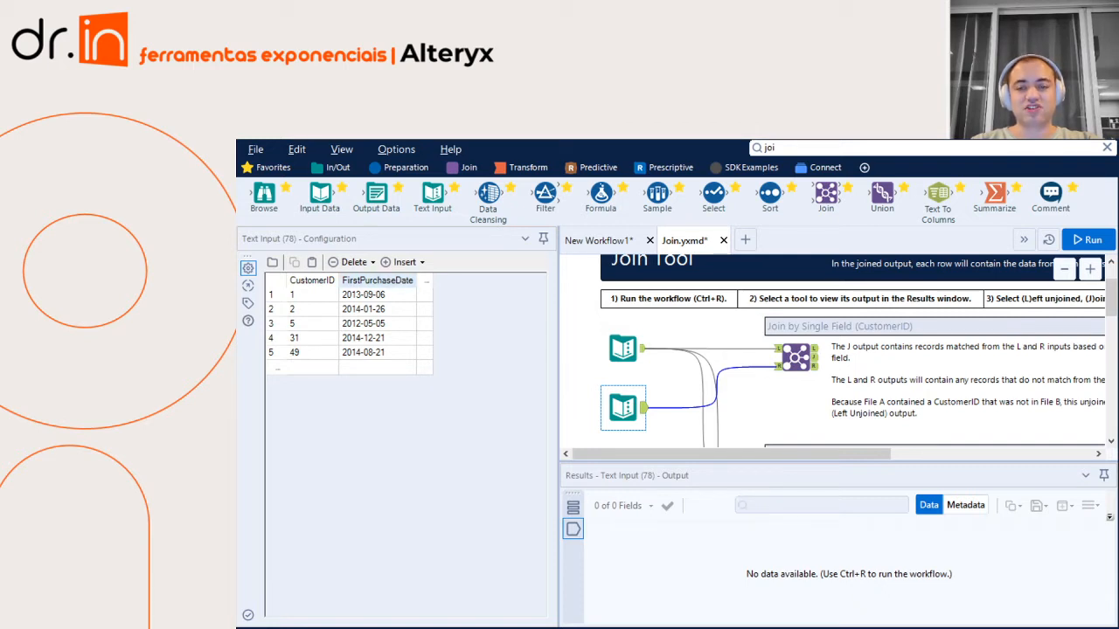
pyautogui.click(378, 280)
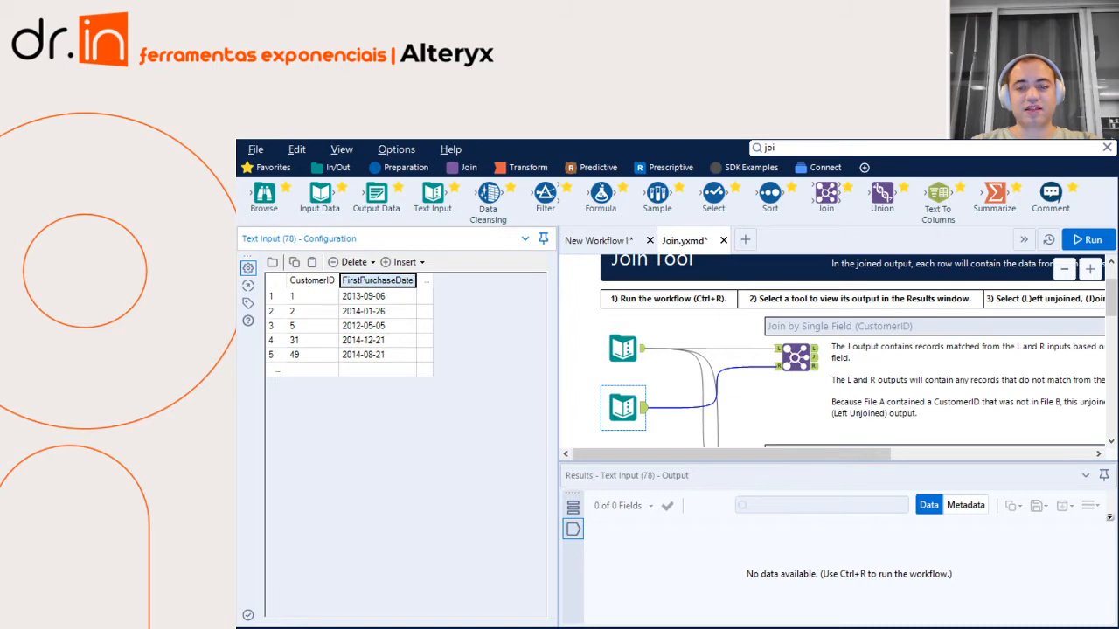
pyautogui.click(623, 349)
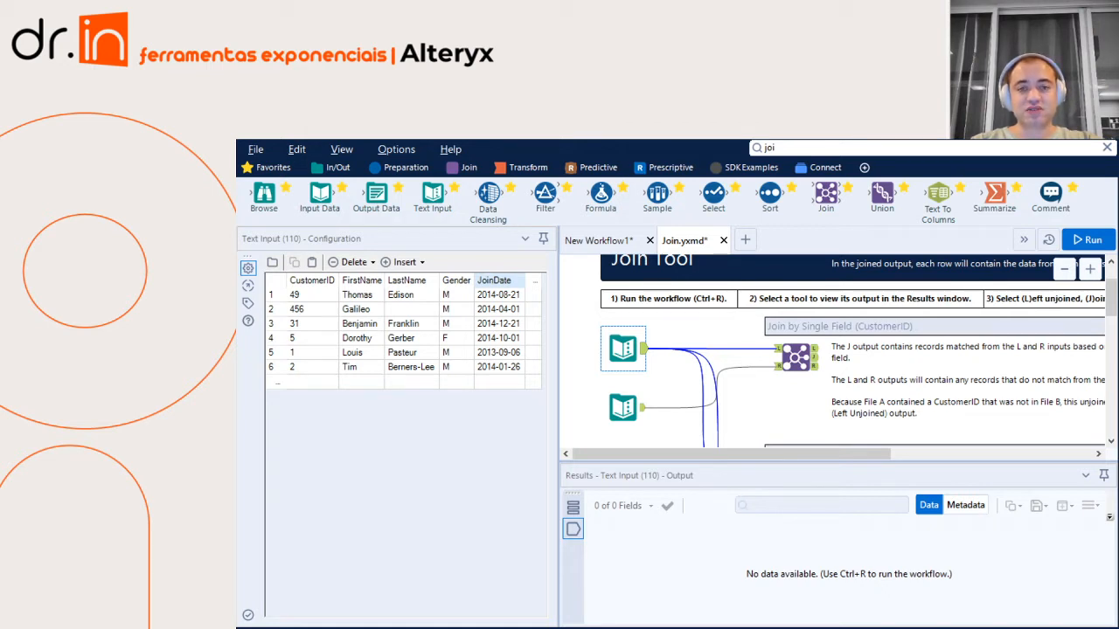
pyautogui.click(795, 358)
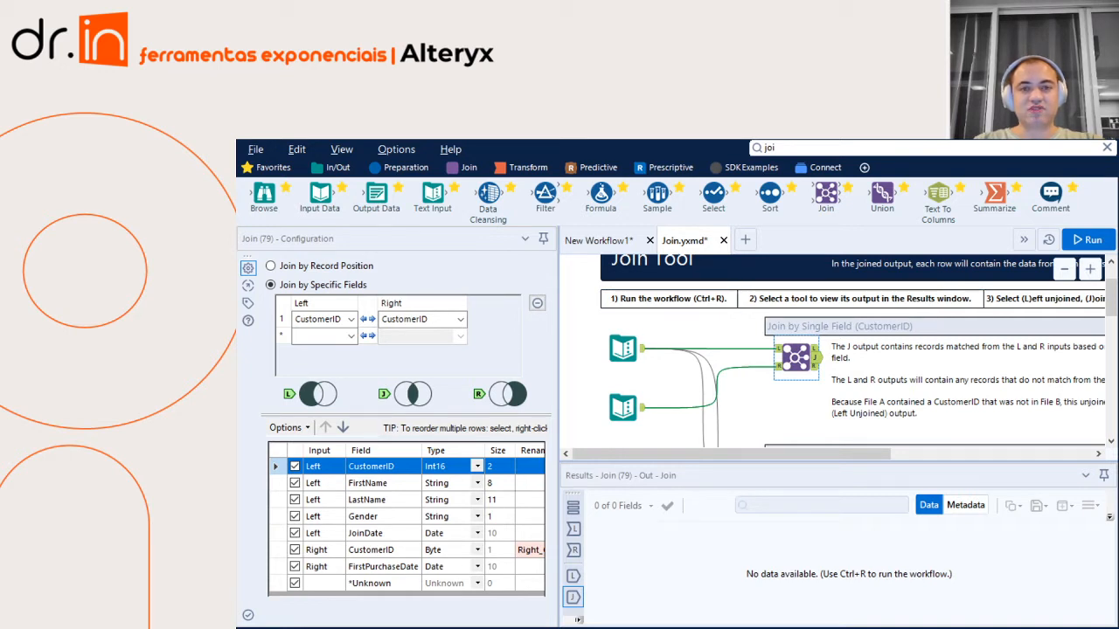
# Step: Check the CustomerID column in each of the two Text Input tables as the common key for the join
pyautogui.scroll(1, 858, 350)
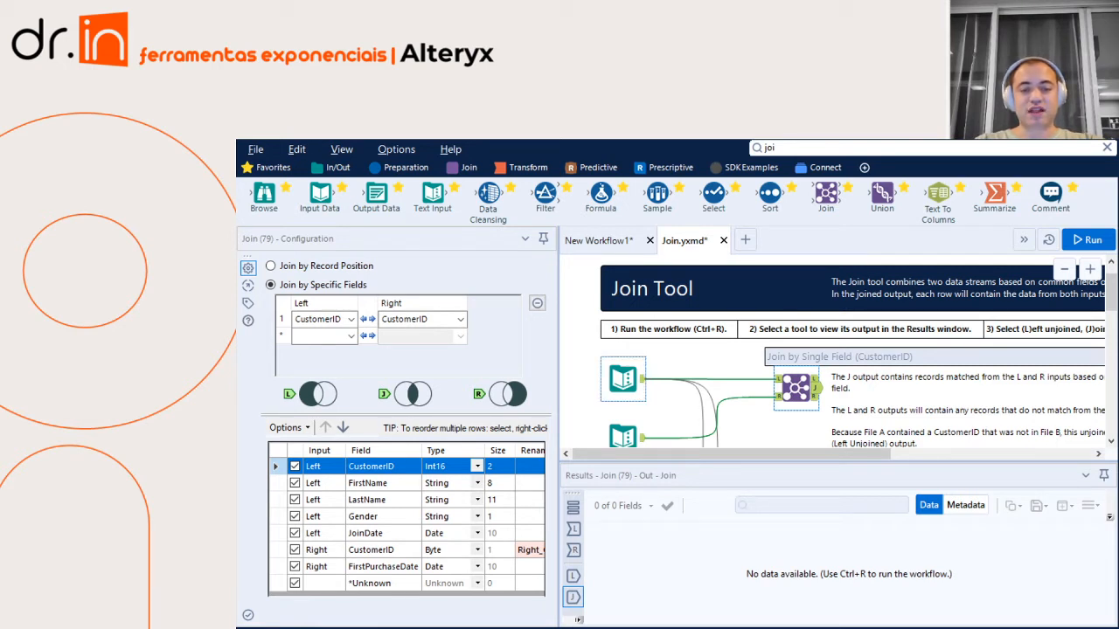
pyautogui.click(623, 379)
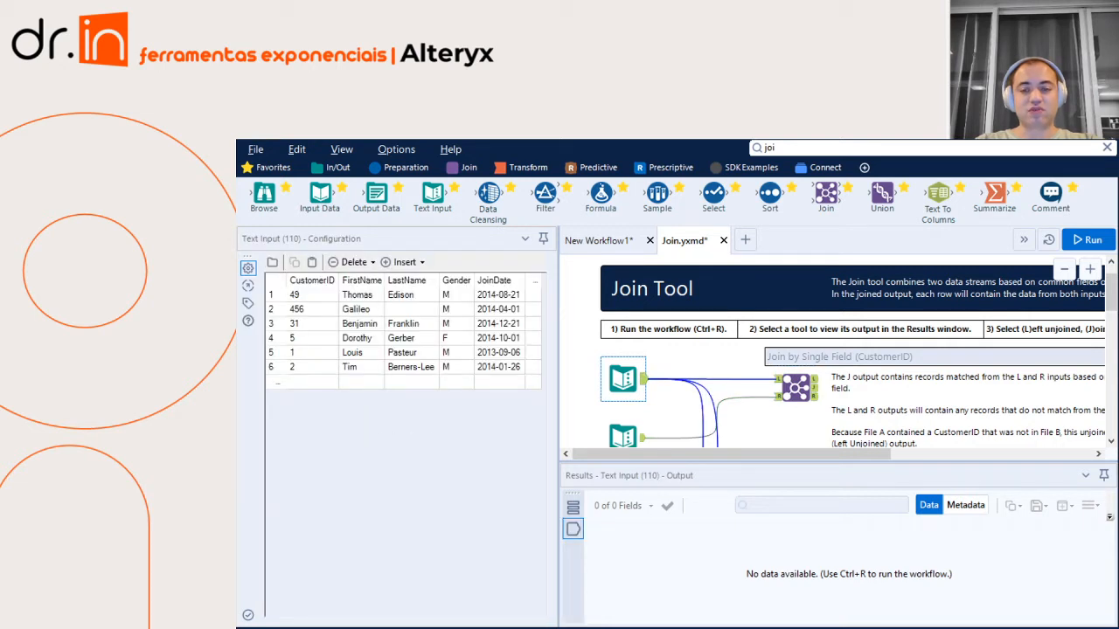
pyautogui.click(312, 281)
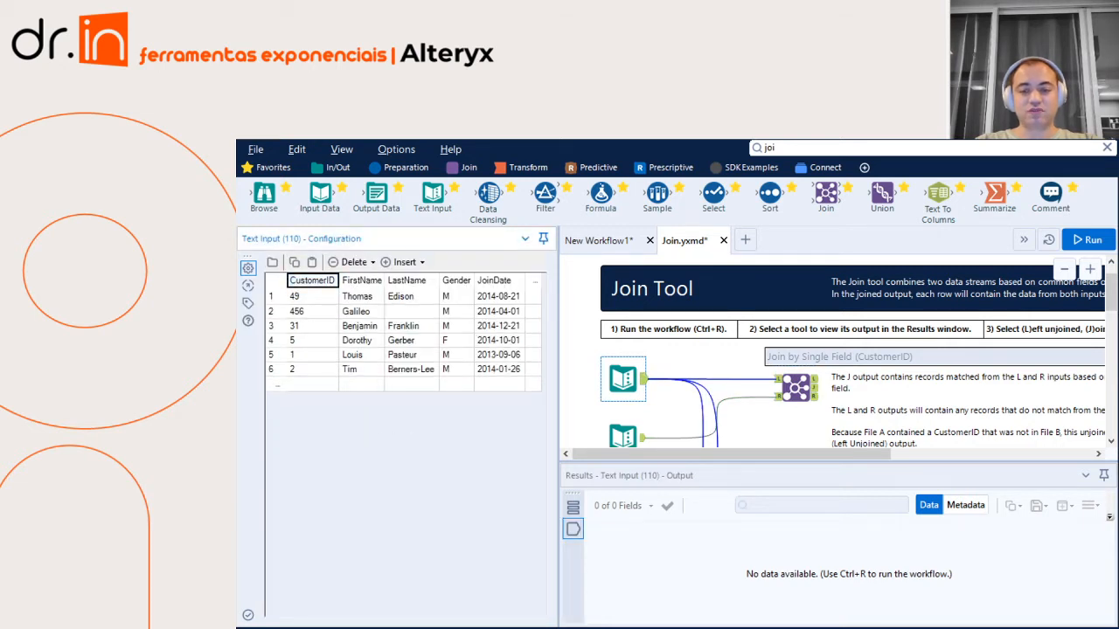
pyautogui.click(623, 436)
pyautogui.click(312, 281)
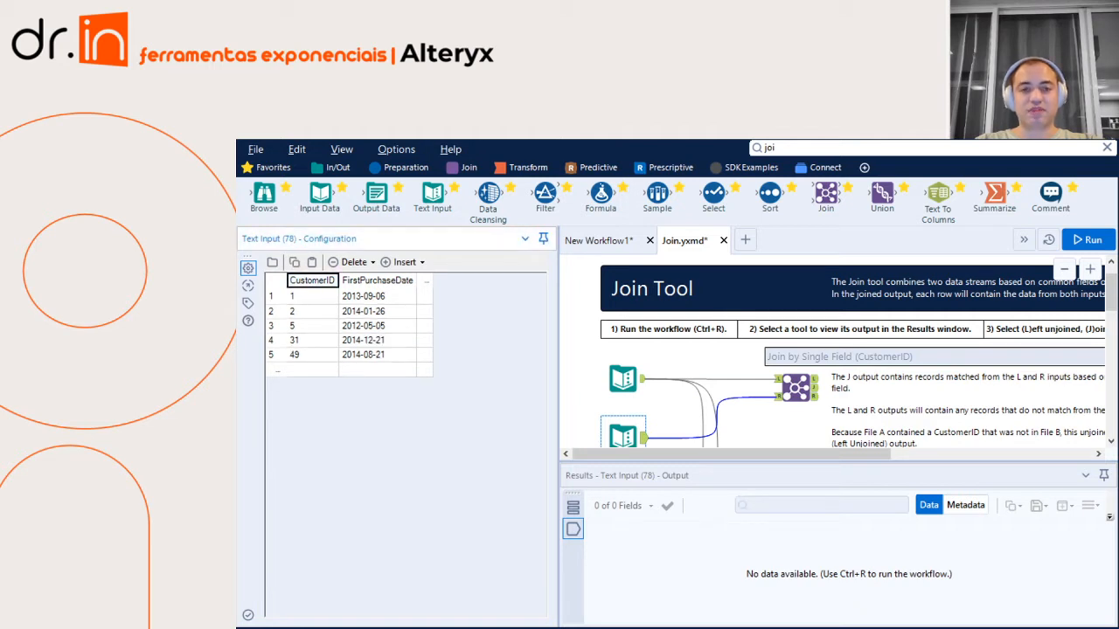
pyautogui.click(623, 378)
pyautogui.click(312, 281)
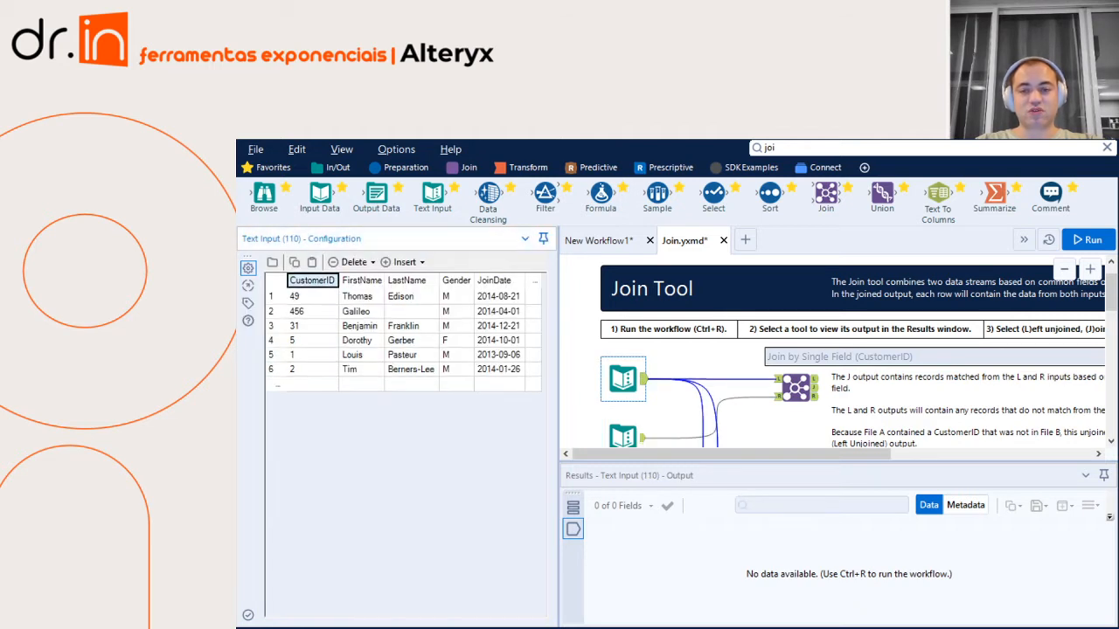
pyautogui.click(623, 436)
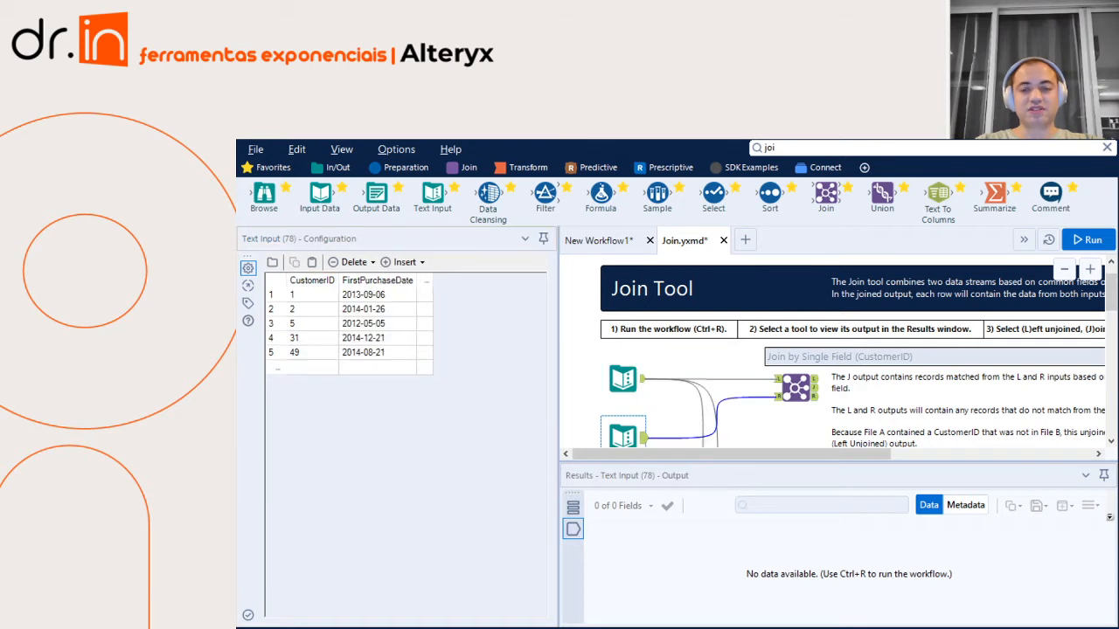
pyautogui.click(312, 280)
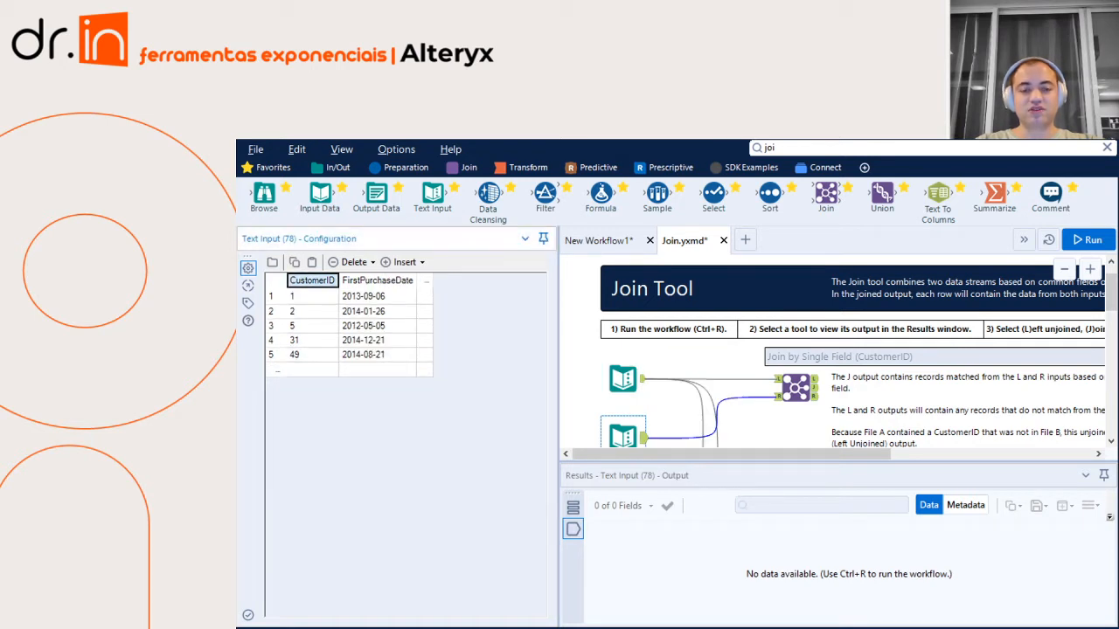
# Step: Inspect the single-field Join tool's left and right inputs and the CustomerID fields matched between them
pyautogui.click(795, 387)
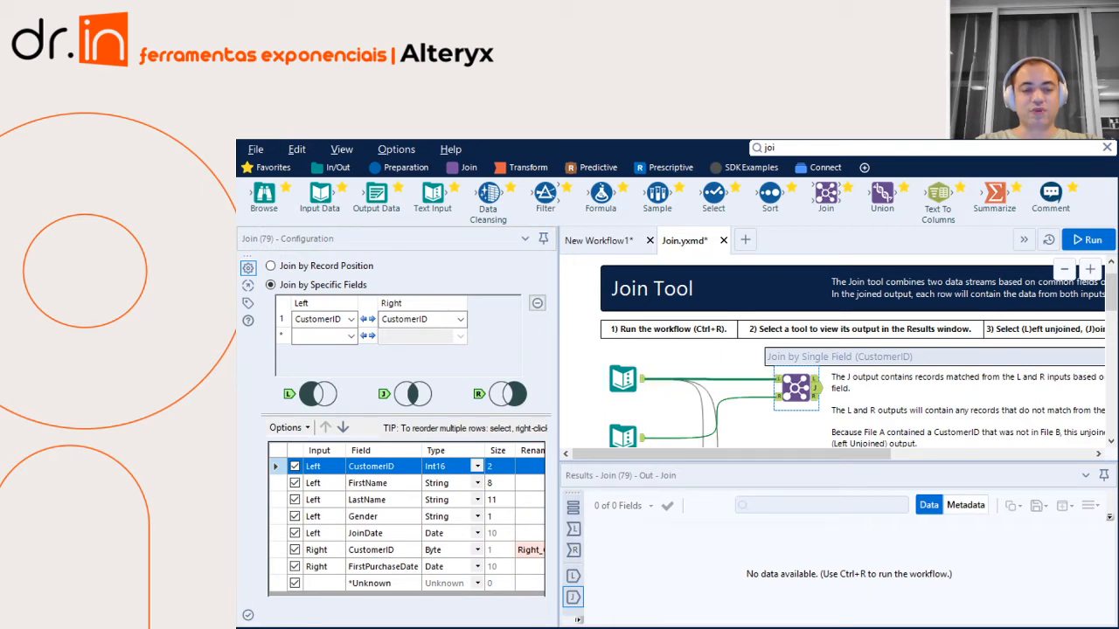
pyautogui.click(778, 380)
pyautogui.click(777, 397)
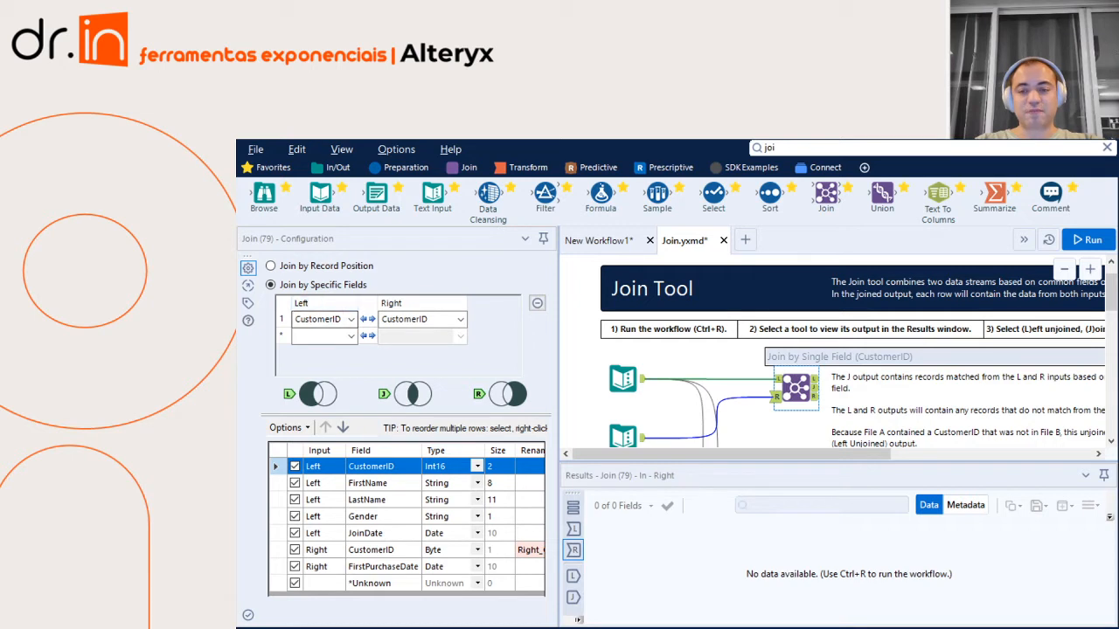
pyautogui.click(351, 320)
pyautogui.click(351, 320)
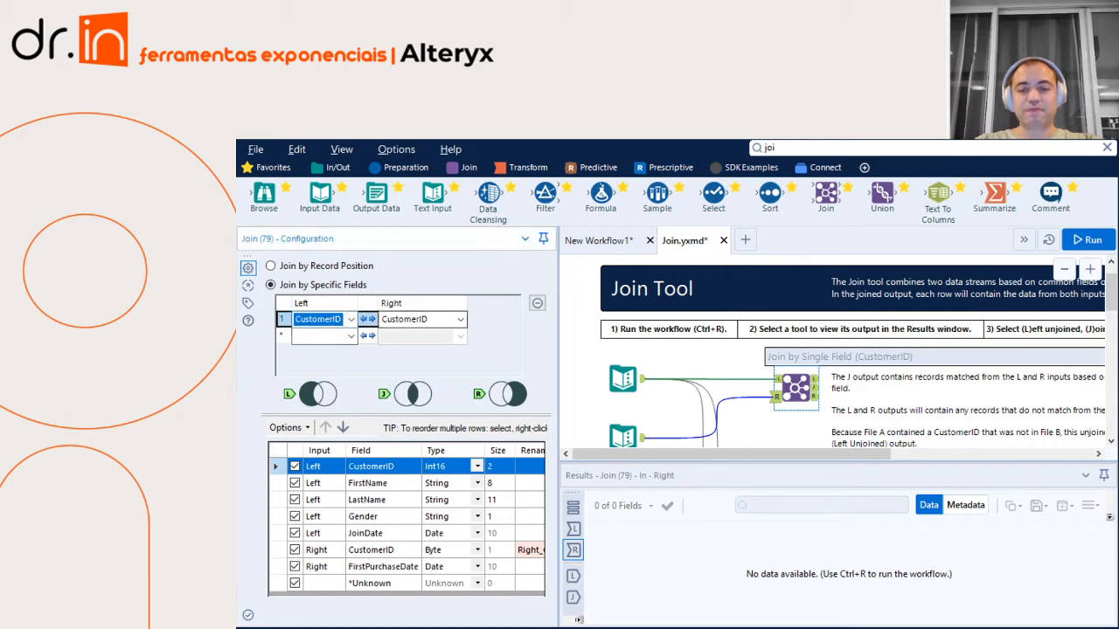
pyautogui.click(460, 320)
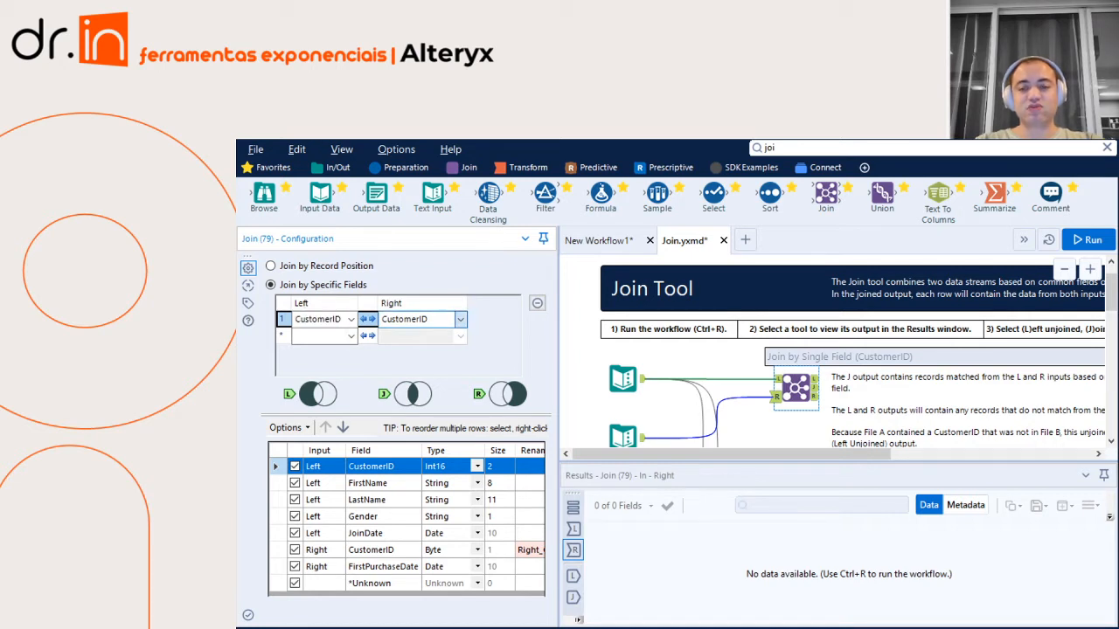
pyautogui.click(461, 319)
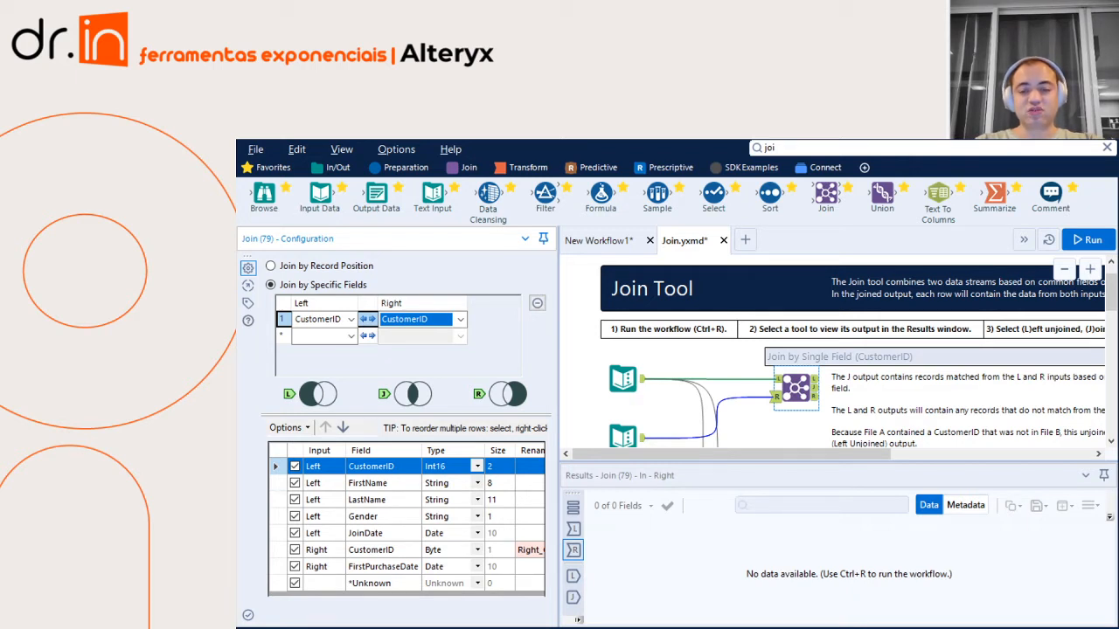
# Step: Go through the left and right fields listed for output in the Join configuration
pyautogui.click(383, 483)
pyautogui.click(383, 500)
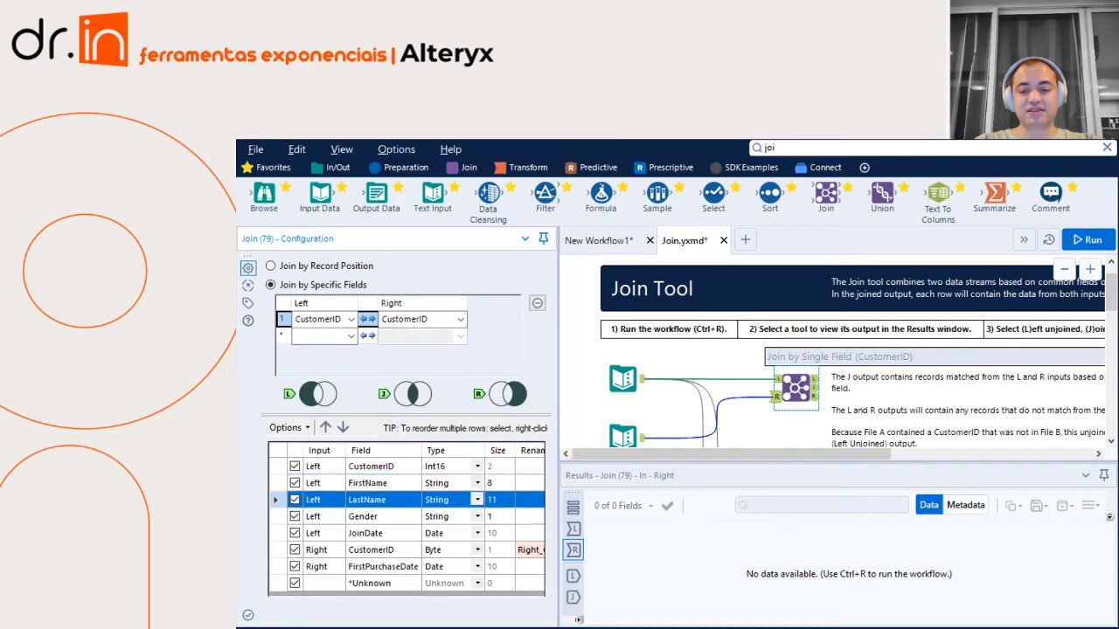
pyautogui.click(382, 516)
pyautogui.click(383, 533)
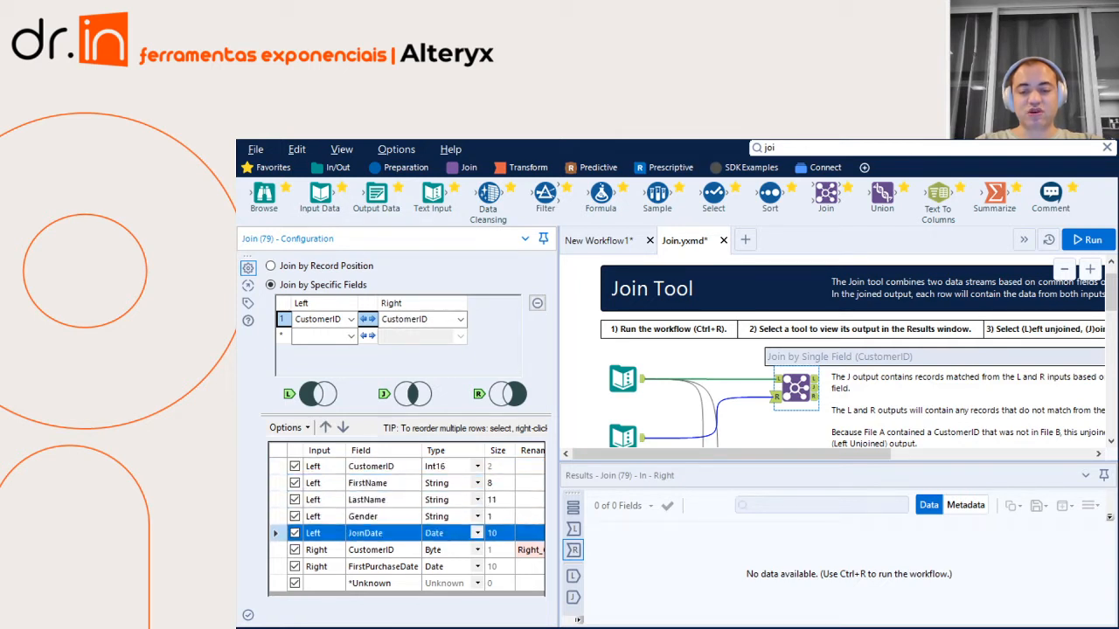
pyautogui.click(383, 550)
pyautogui.click(383, 567)
pyautogui.click(383, 549)
pyautogui.click(383, 517)
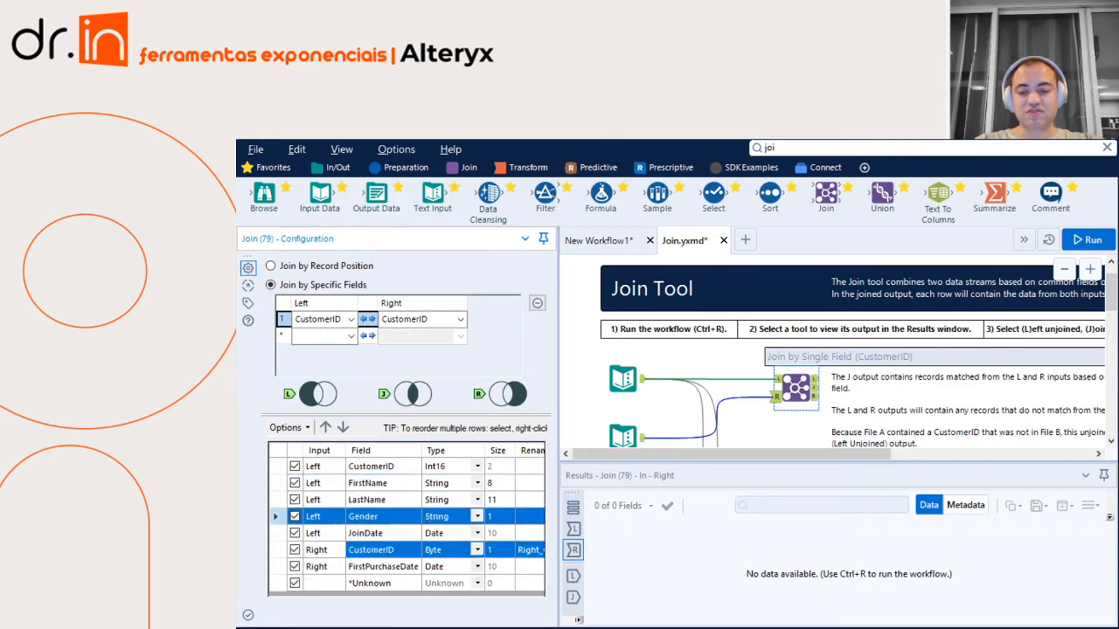
pyautogui.press('Up')
pyautogui.press('Up')
pyautogui.press('Up')
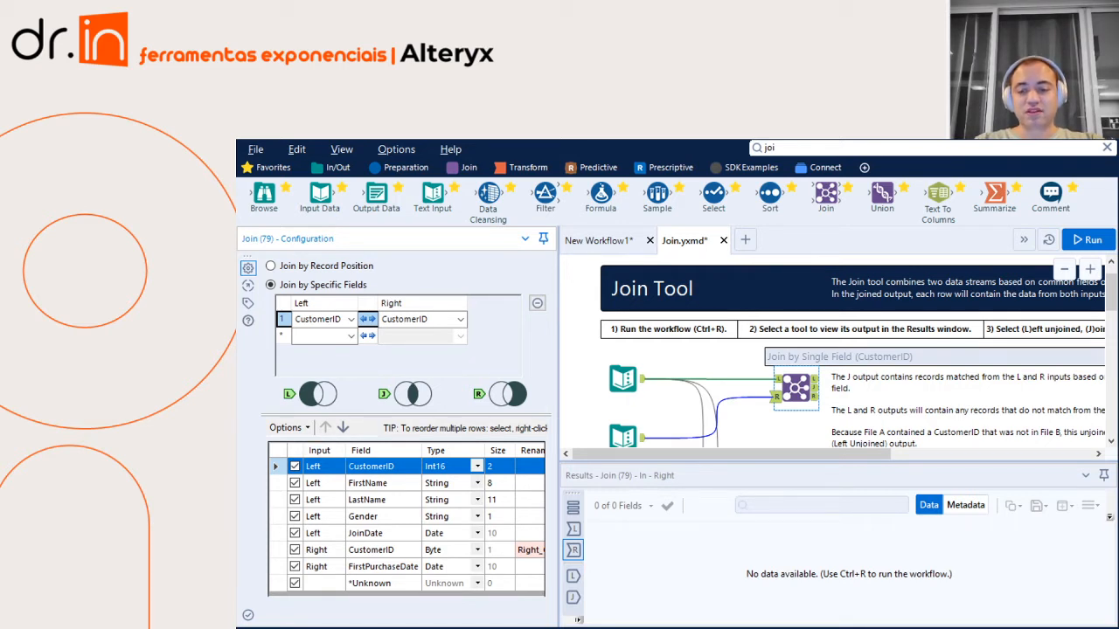
# Step: Sort the Join tool's field list by input side and review the left and right fields
pyautogui.click(319, 451)
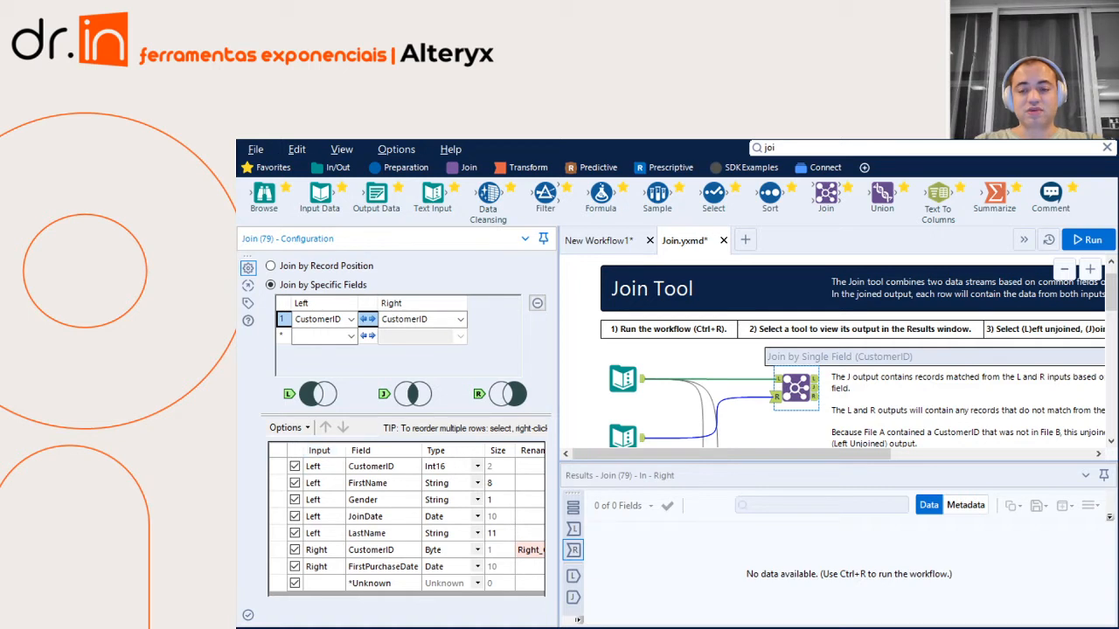
pyautogui.click(371, 467)
pyautogui.click(370, 483)
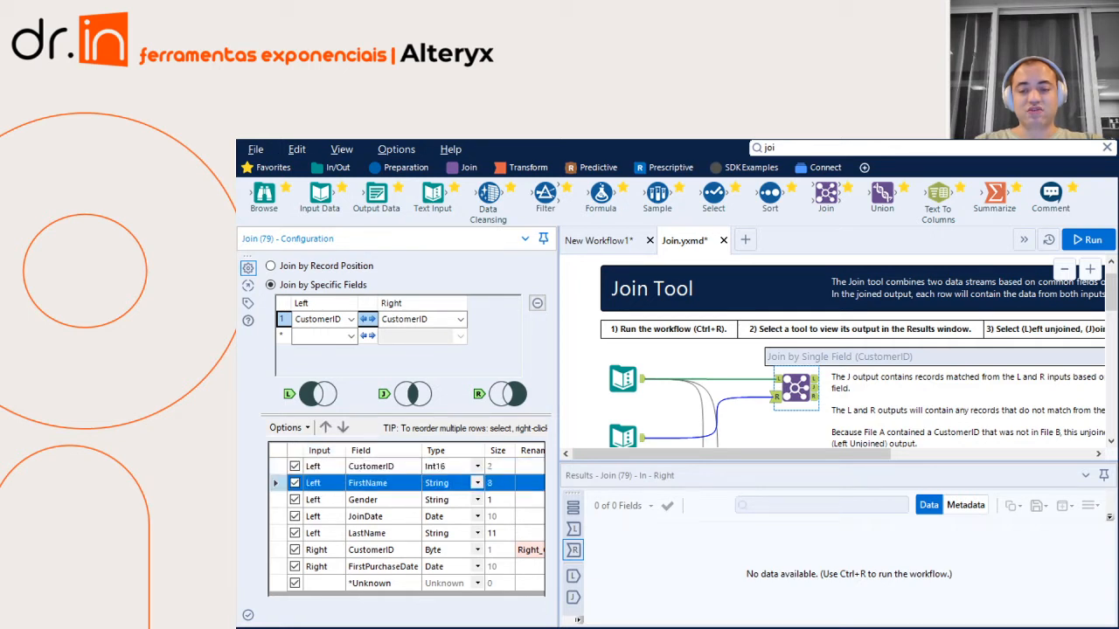
pyautogui.click(371, 500)
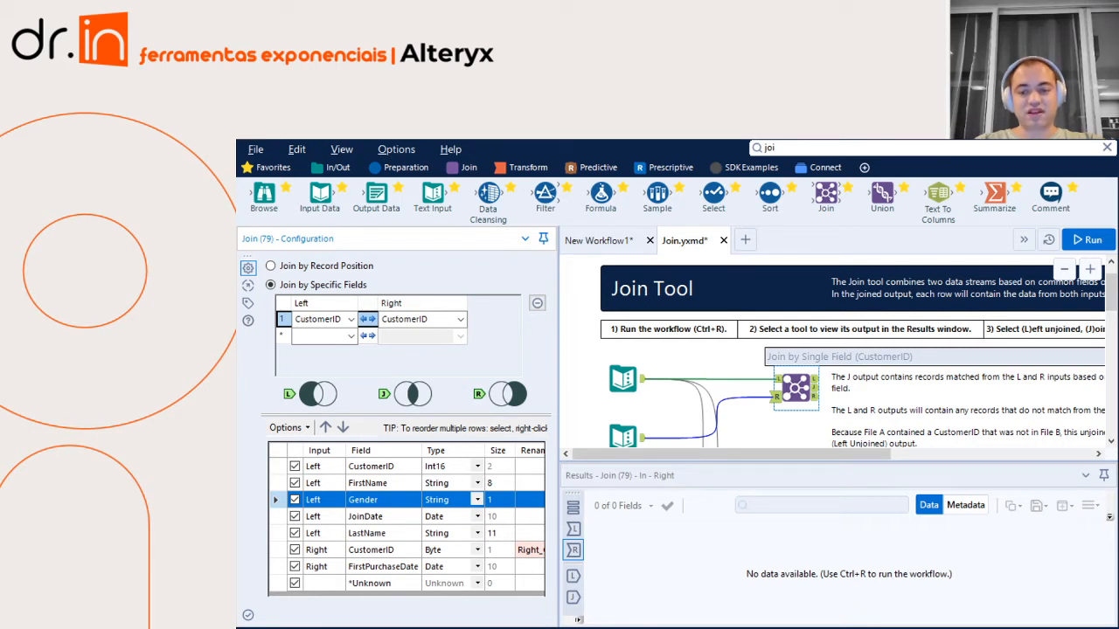
pyautogui.click(370, 549)
pyautogui.click(370, 566)
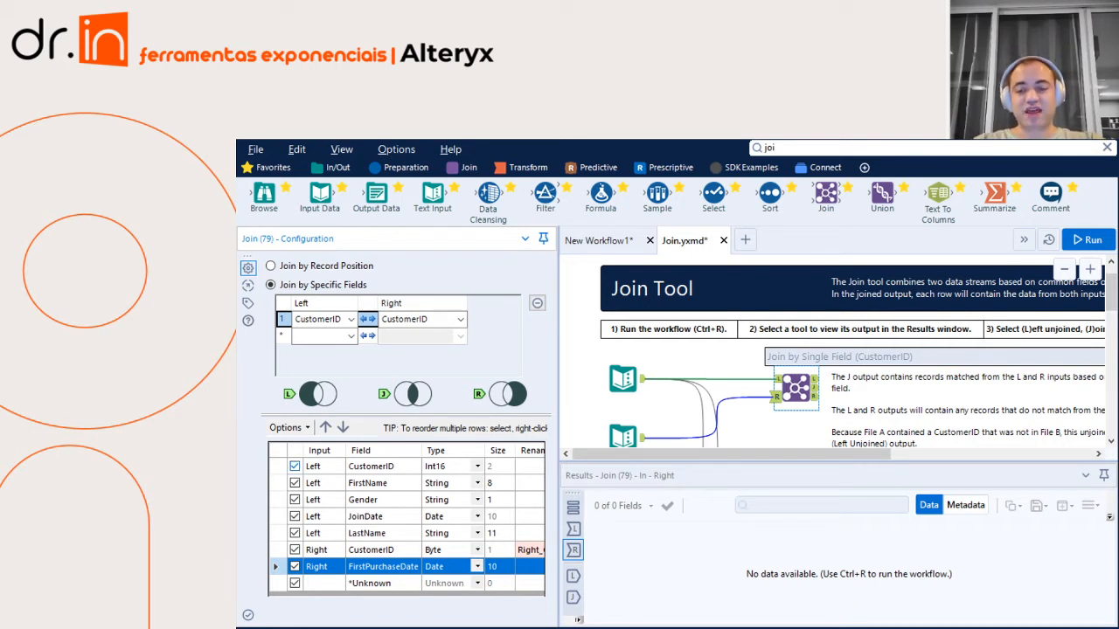
# Step: Exclude every named left and right field from the join output, from the left CustomerID through FirstPurchaseDate, keeping *Unknown
pyautogui.click(295, 465)
pyautogui.click(295, 482)
pyautogui.click(294, 499)
pyautogui.click(294, 516)
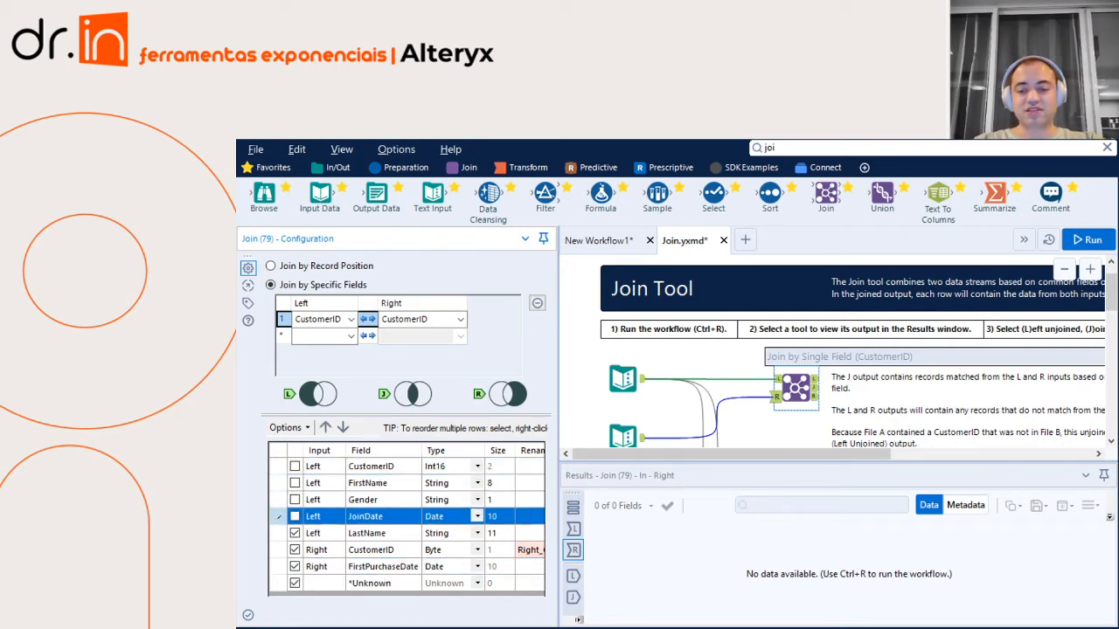
pyautogui.click(294, 532)
pyautogui.click(295, 550)
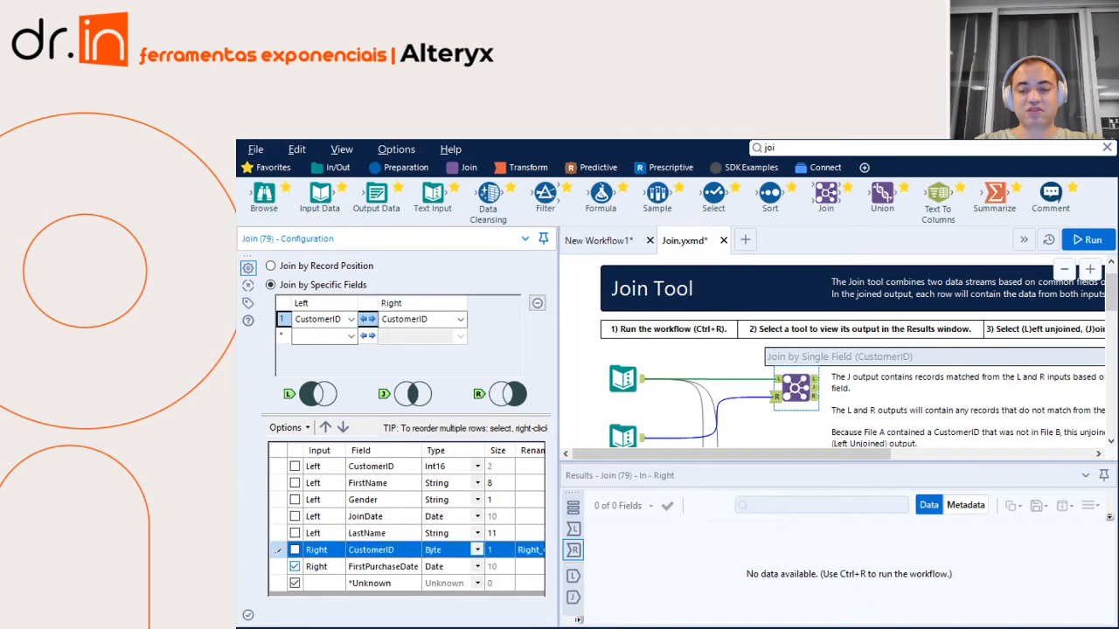
pyautogui.click(295, 566)
# Step: Include all five left fields and the right FirstPurchaseDate in the join output, keeping the right CustomerID excluded
pyautogui.click(295, 466)
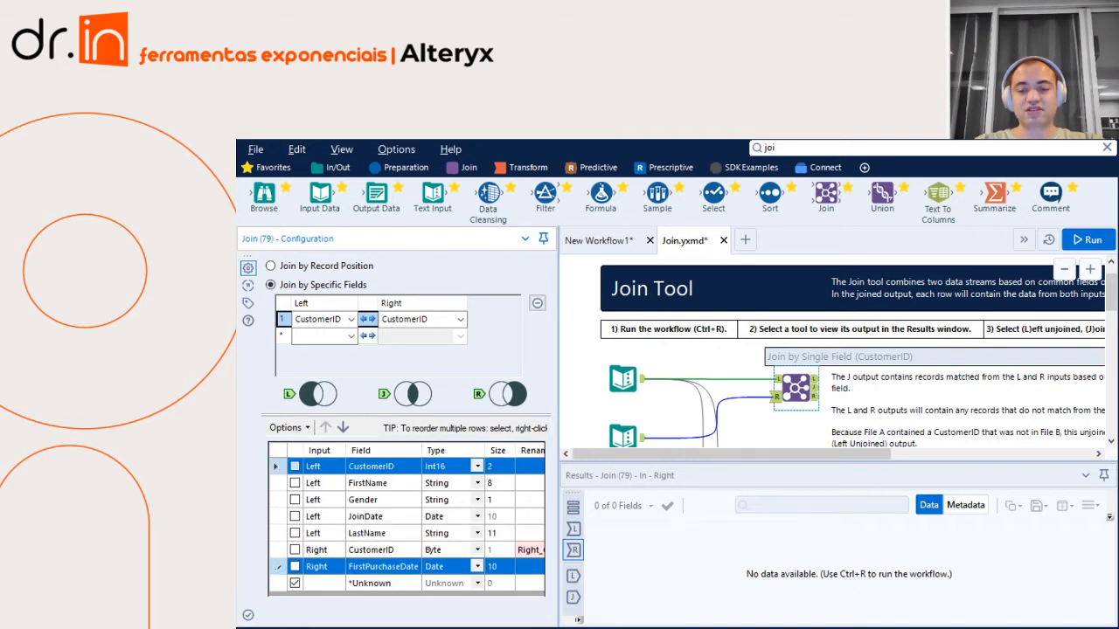
pyautogui.click(294, 483)
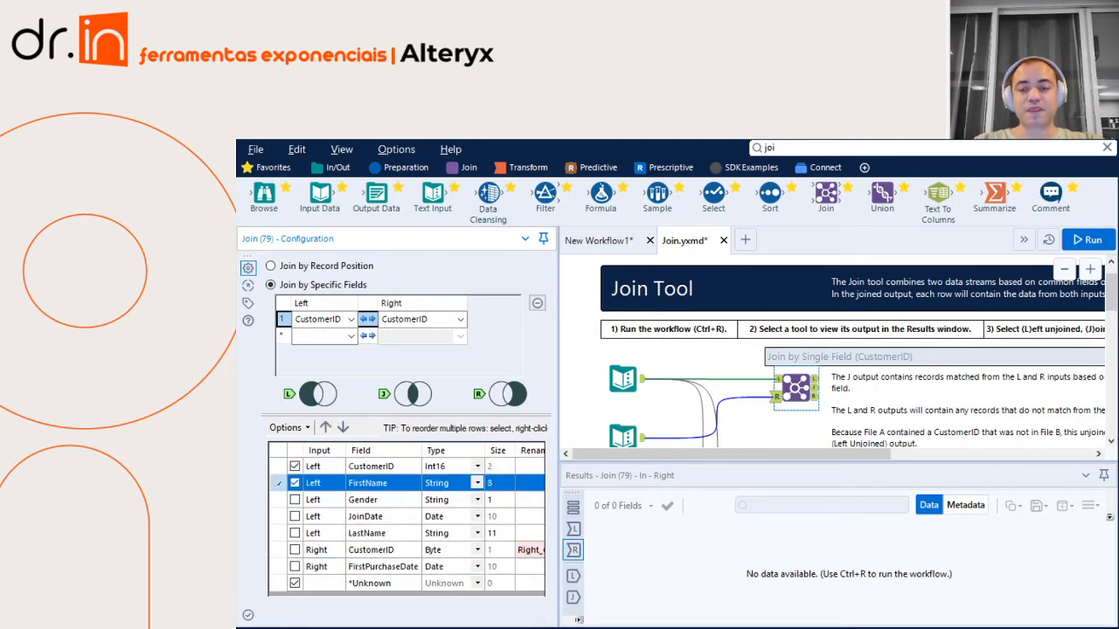
pyautogui.click(295, 500)
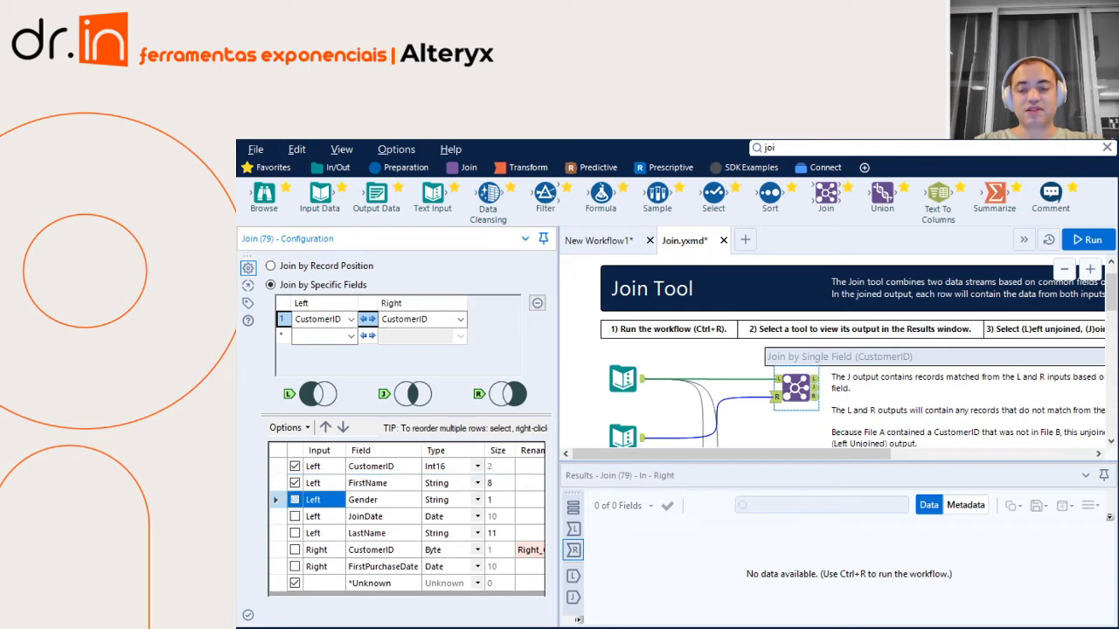
pyautogui.click(295, 516)
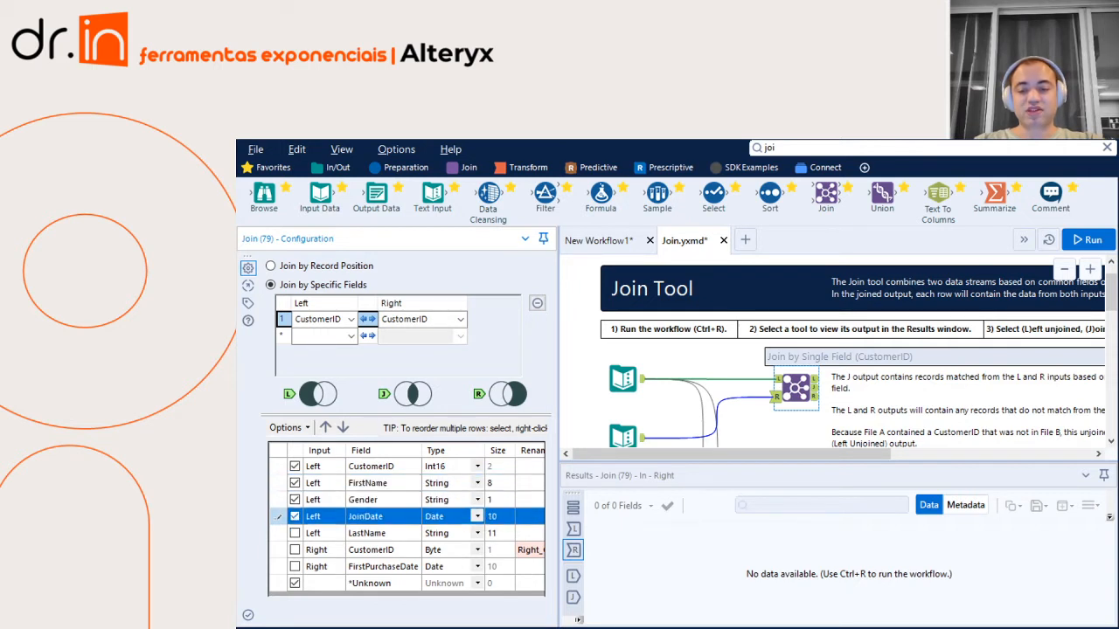
pyautogui.click(295, 533)
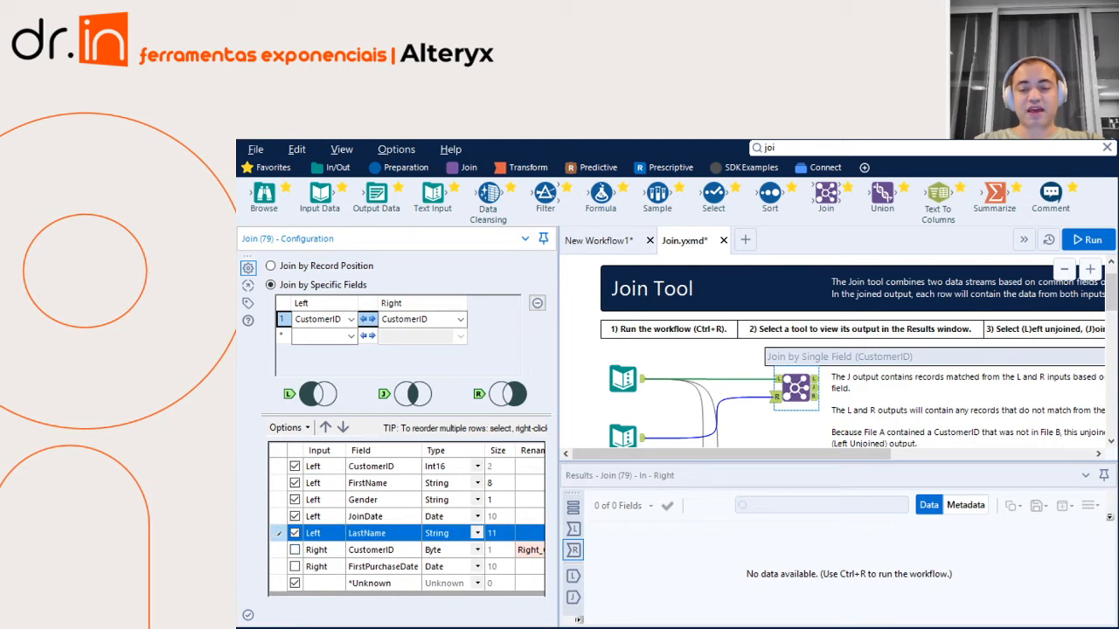
pyautogui.click(294, 566)
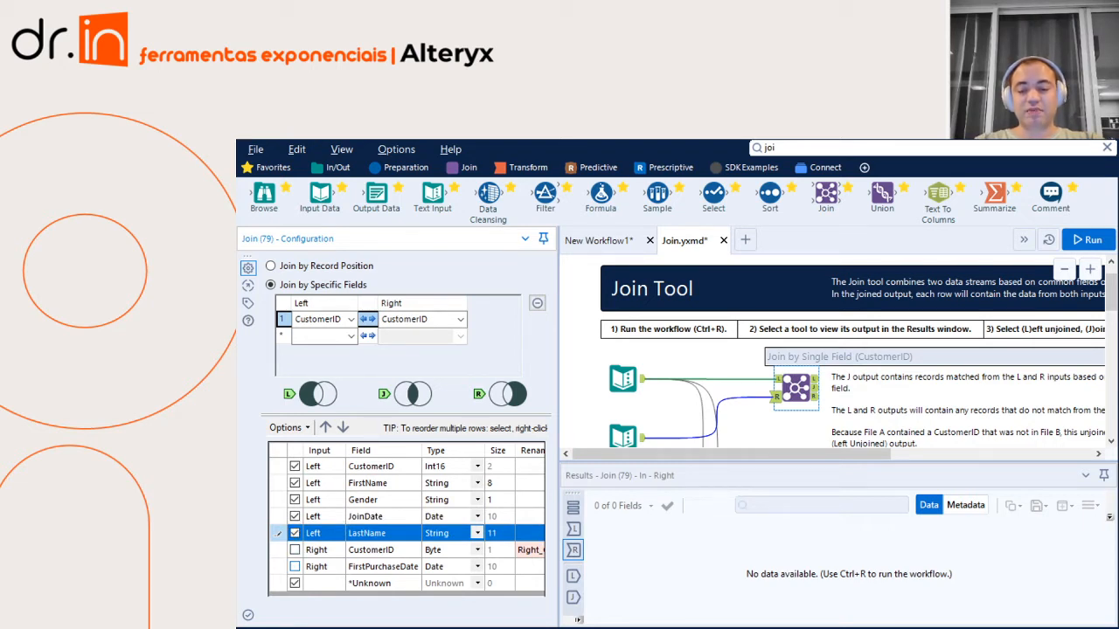
pyautogui.click(294, 567)
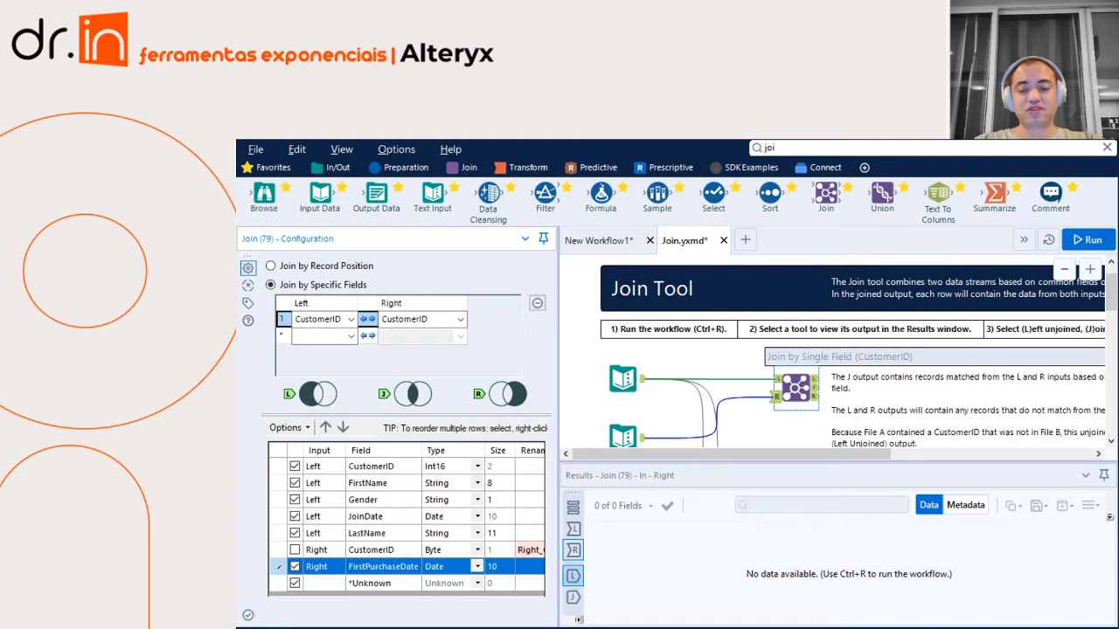
# Step: Widen the Join configuration area and examine the Rename value of the right CustomerID field
pyautogui.moveTo(558, 350); pyautogui.dragTo(653, 350)
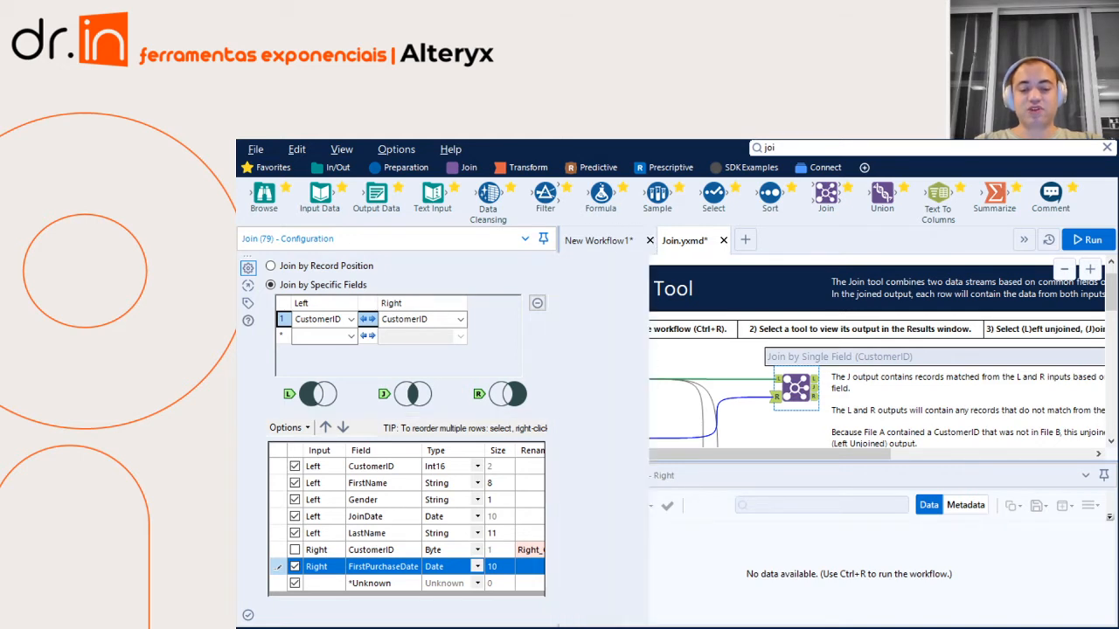
pyautogui.click(552, 550)
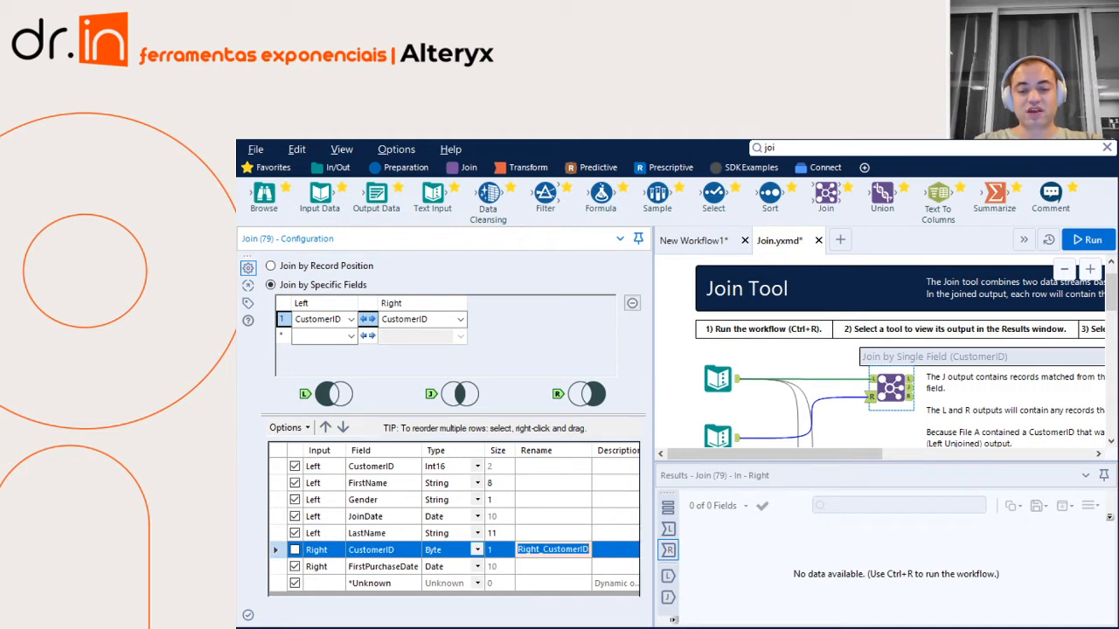
pyautogui.click(551, 450)
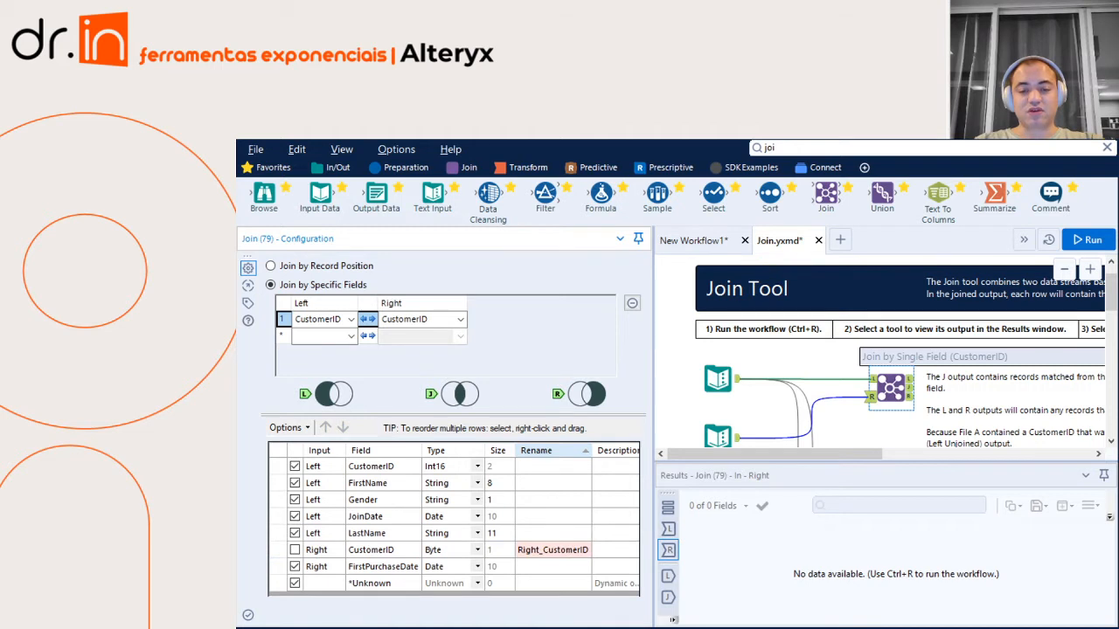
pyautogui.click(552, 550)
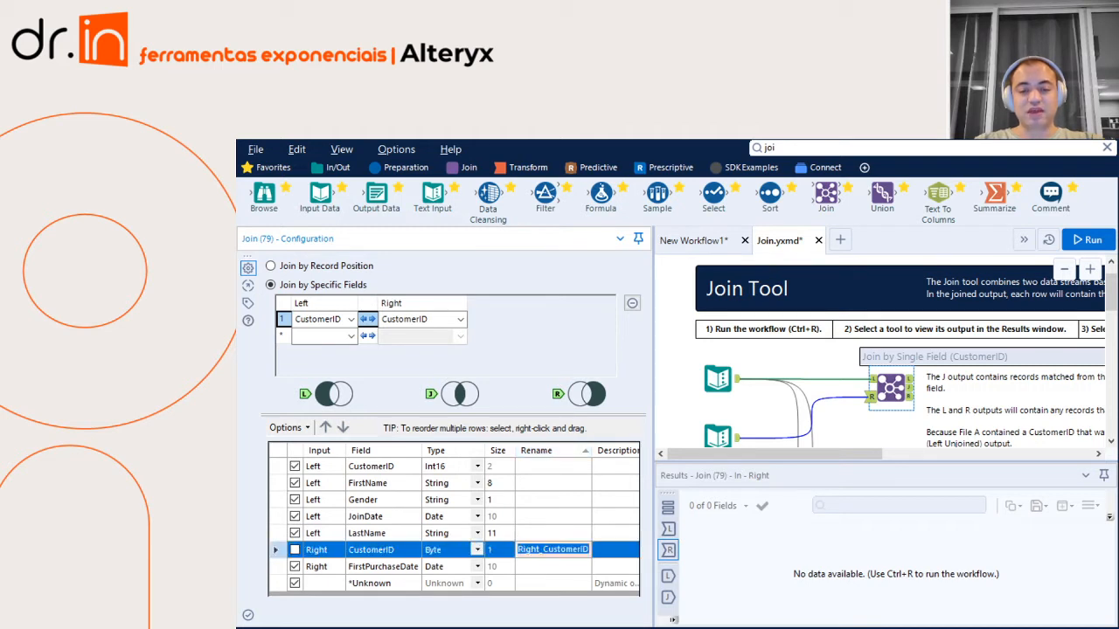
pyautogui.click(543, 549)
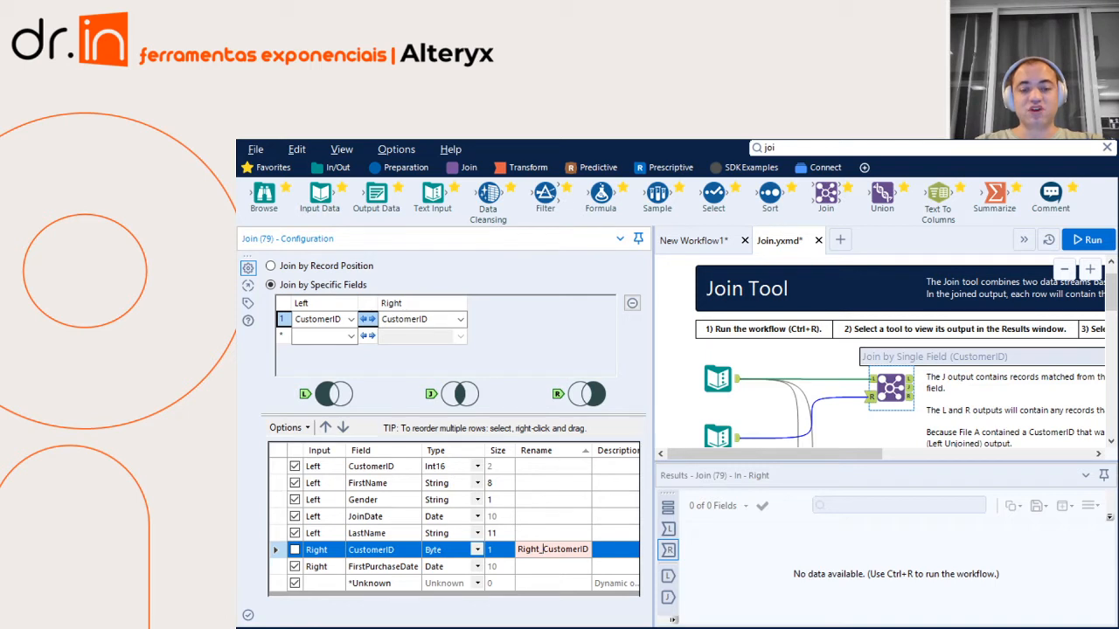
pyautogui.moveTo(529, 550); pyautogui.dragTo(578, 550)
pyautogui.click(566, 550)
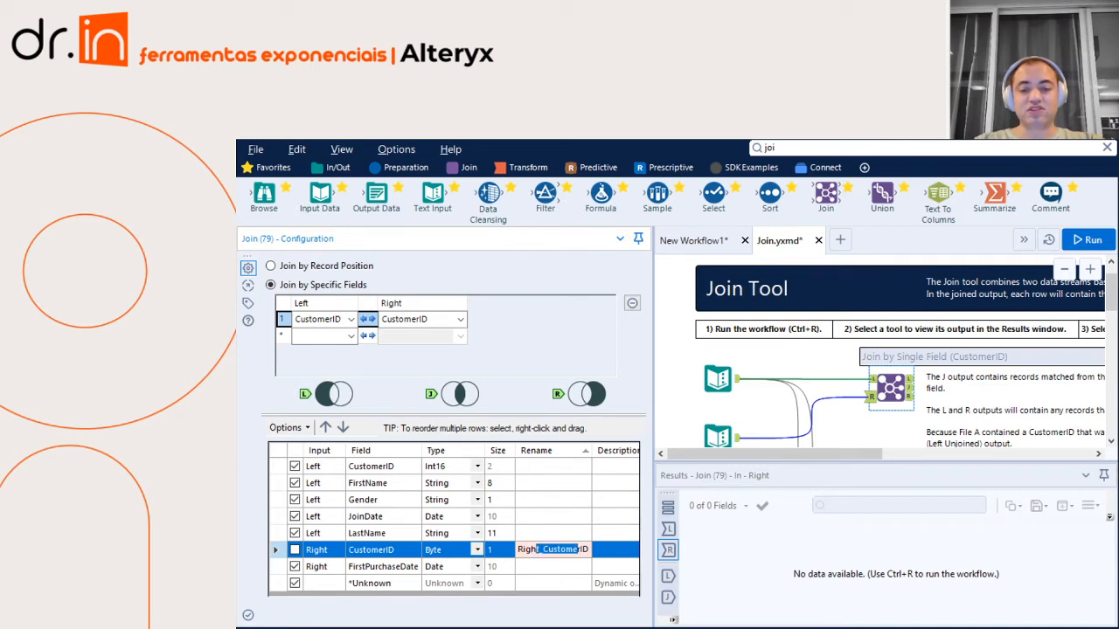
pyautogui.click(531, 550)
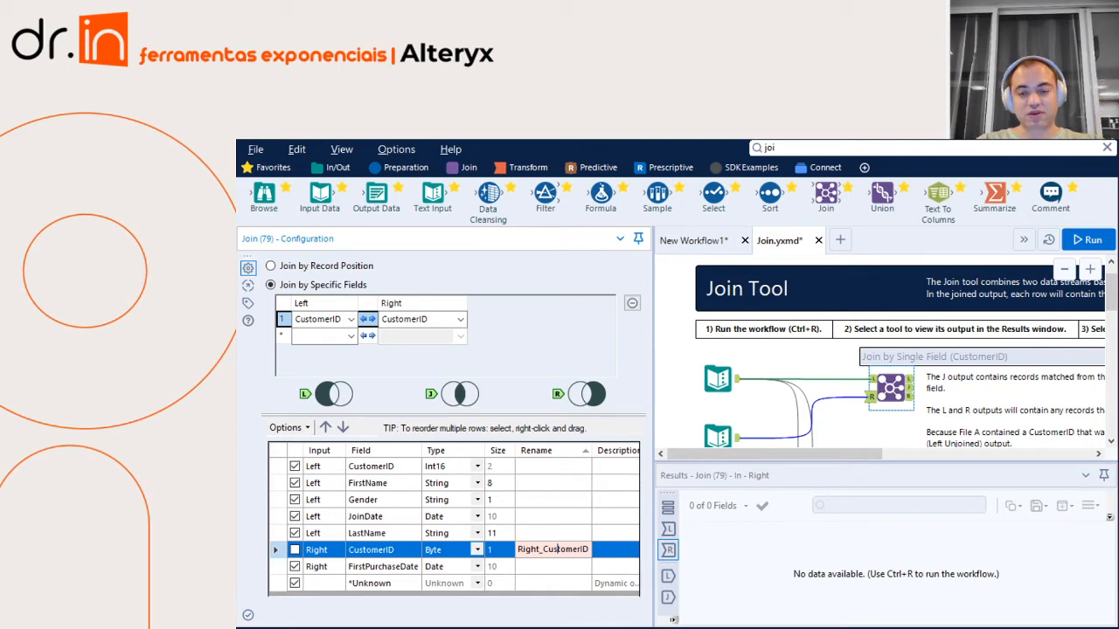
# Step: Run the workflow and view the single-field Join tool's joined and left unjoined outputs
pyautogui.hotkey('ctrl', 'r')
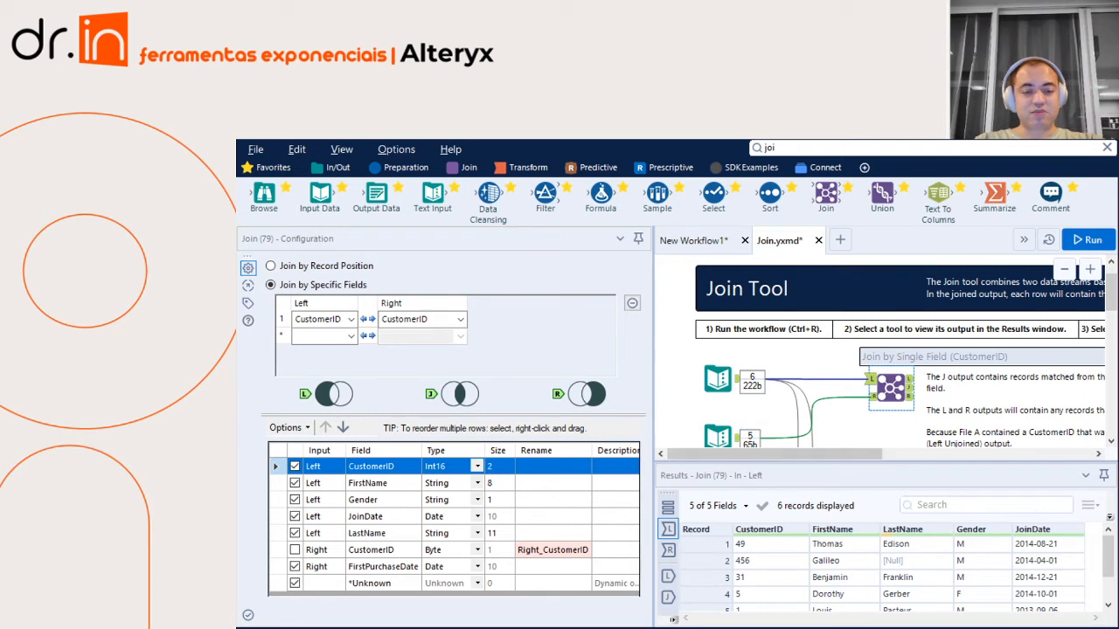
pyautogui.click(911, 388)
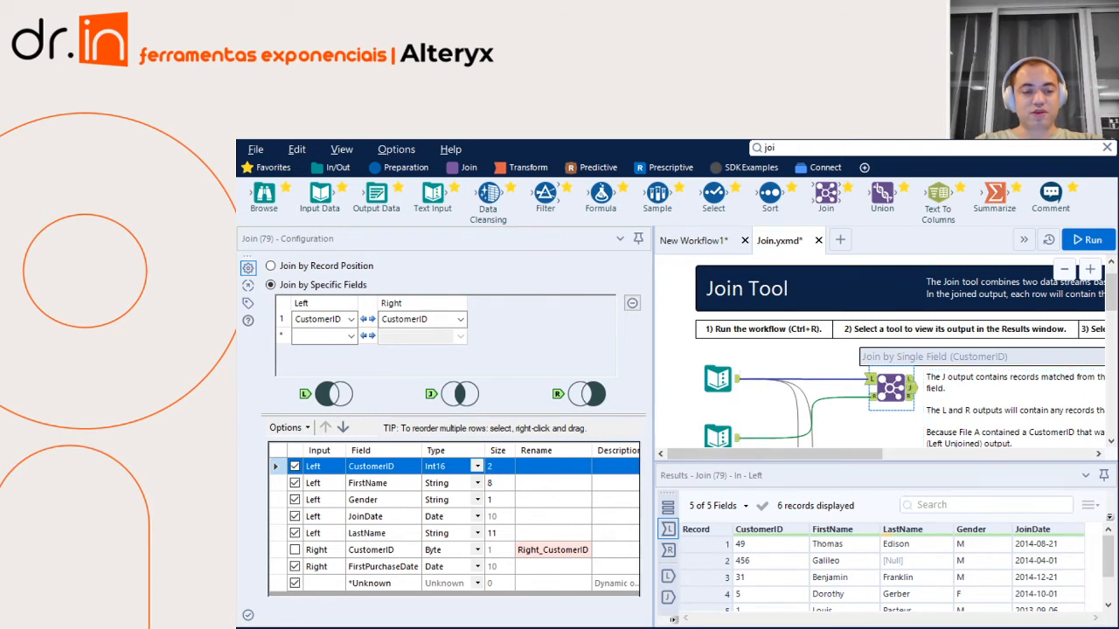
pyautogui.click(911, 397)
pyautogui.click(910, 388)
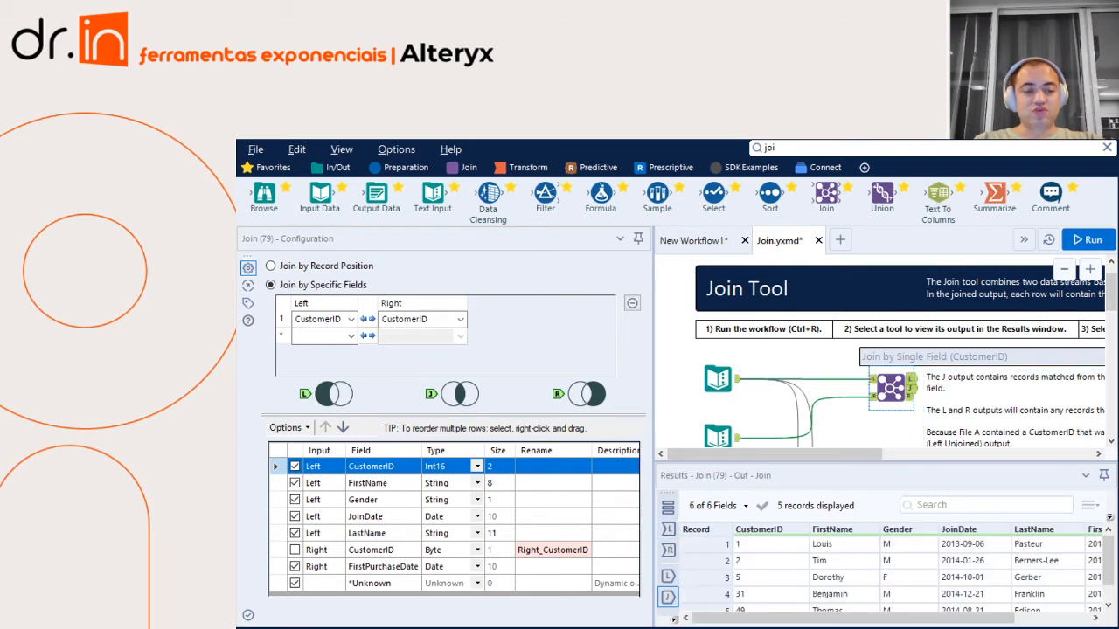
pyautogui.click(909, 378)
pyautogui.click(920, 389)
pyautogui.click(911, 388)
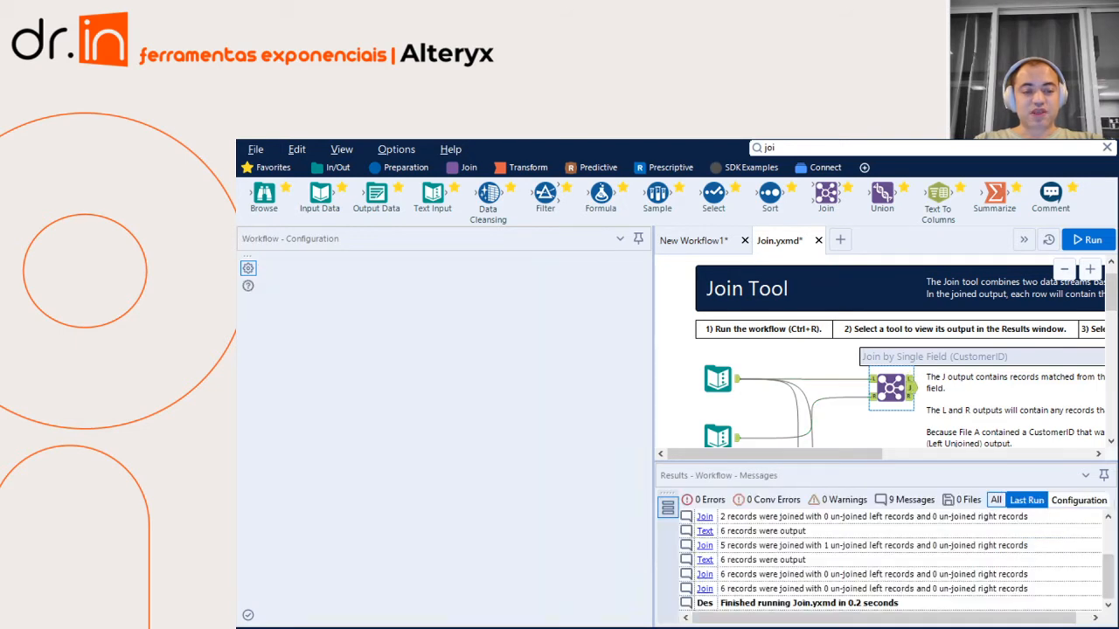
# Step: Compare the records in the Join tool's right unjoined, left unjoined and joined outputs
pyautogui.click(911, 397)
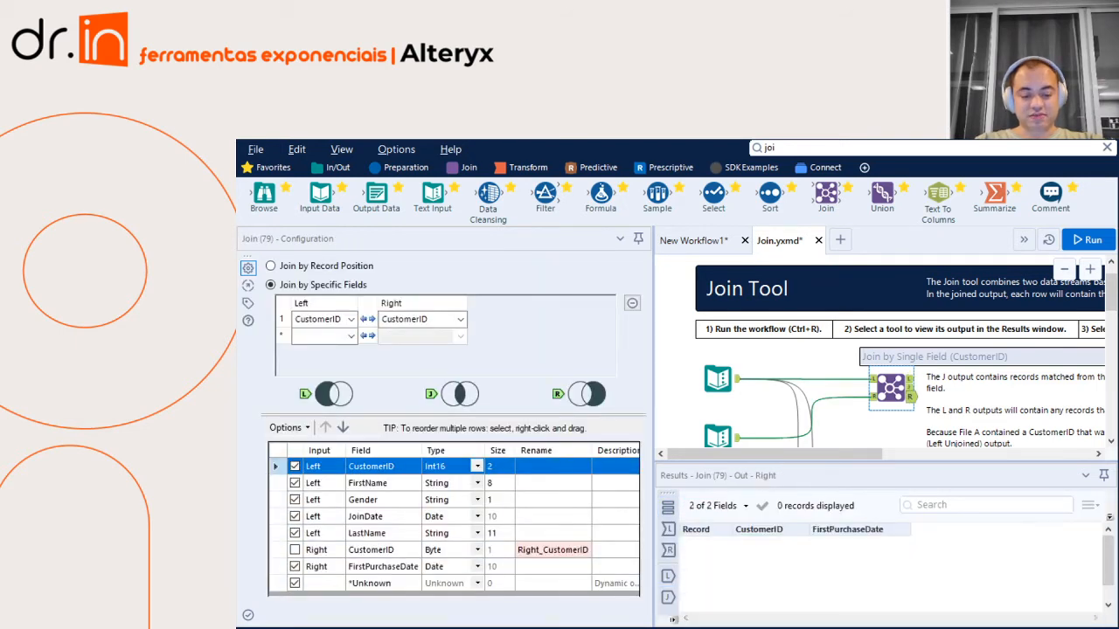
pyautogui.click(911, 388)
pyautogui.click(910, 379)
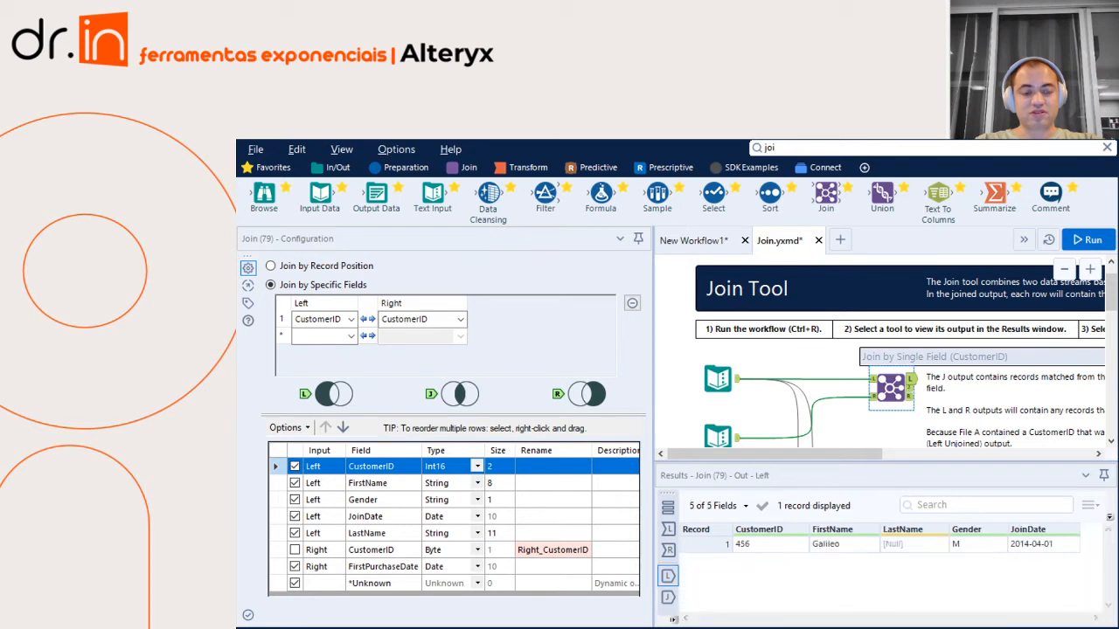
pyautogui.click(911, 388)
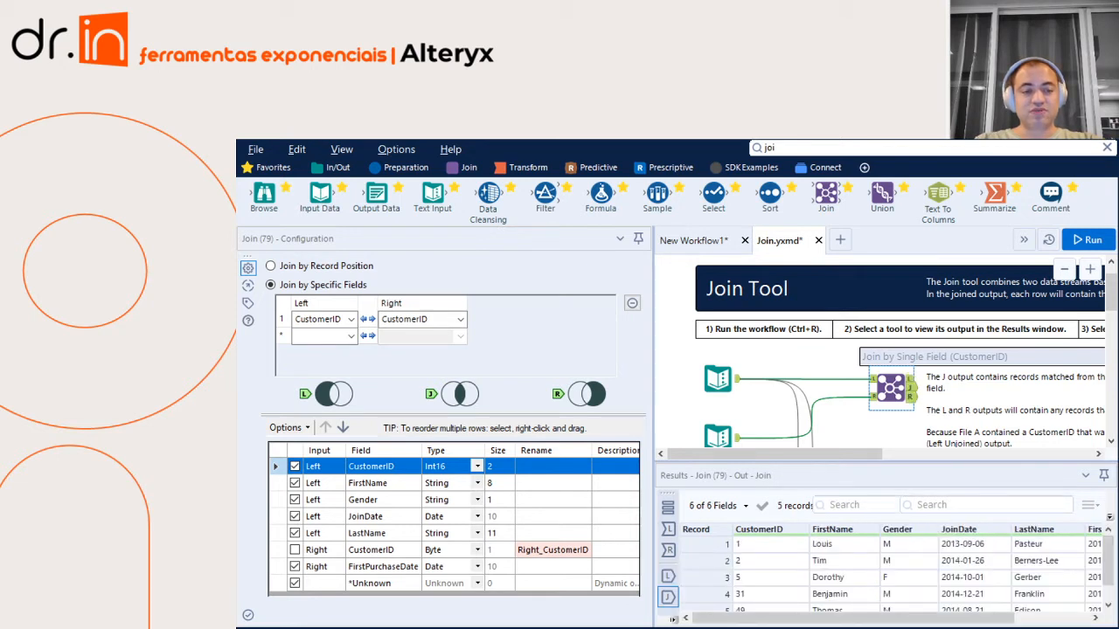
pyautogui.click(911, 397)
pyautogui.click(911, 388)
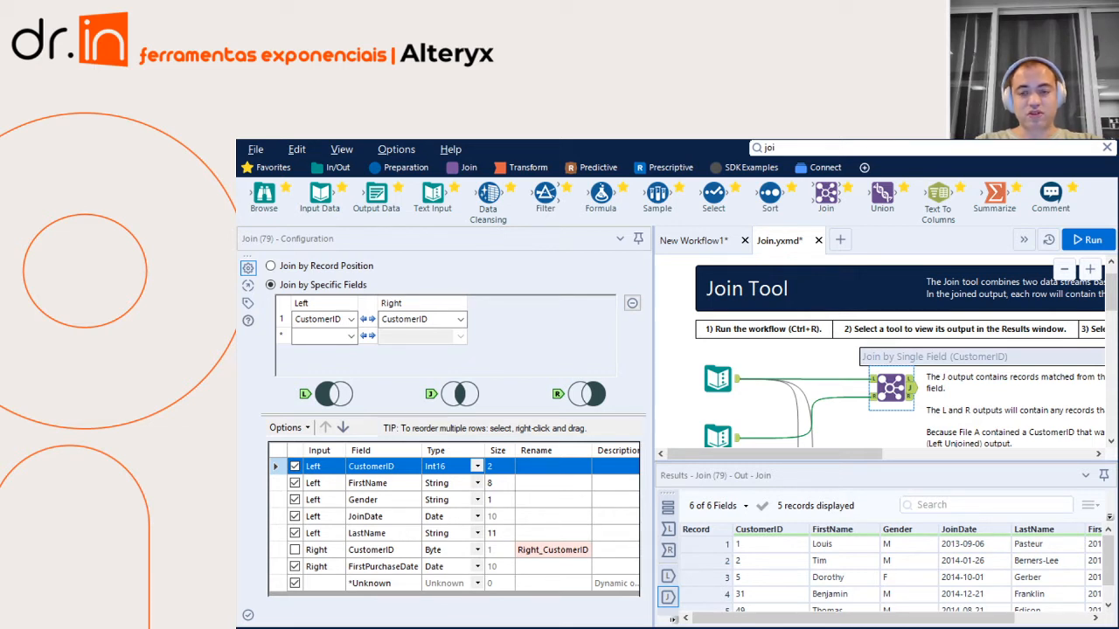
# Step: Examine the CustomerID and FirstName in the left unjoined output and locate the same record in the left input
pyautogui.click(910, 379)
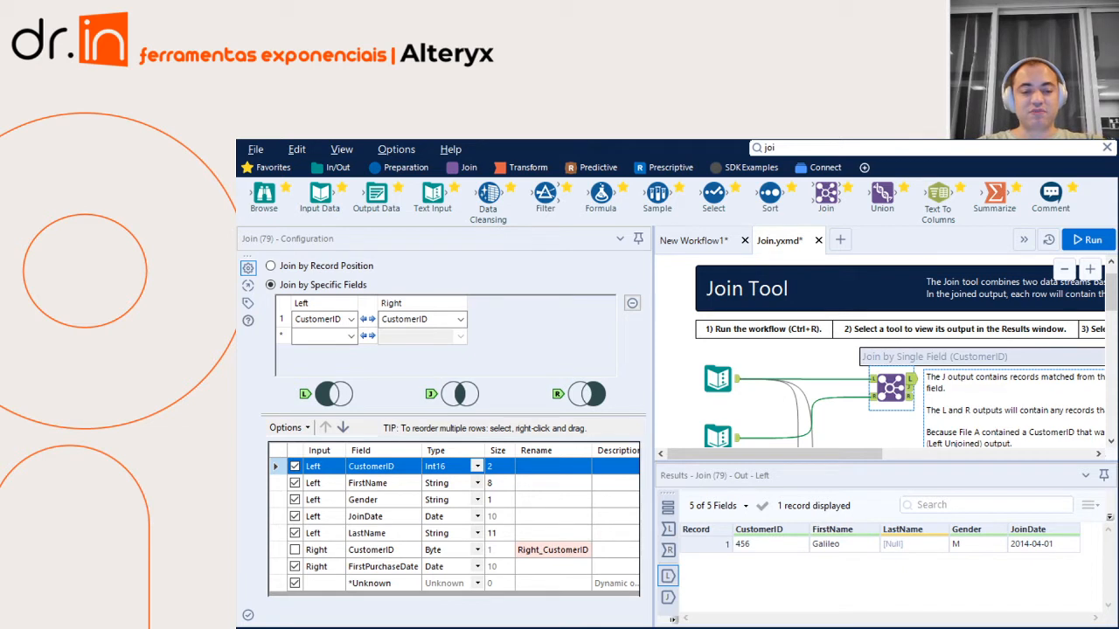
pyautogui.click(706, 544)
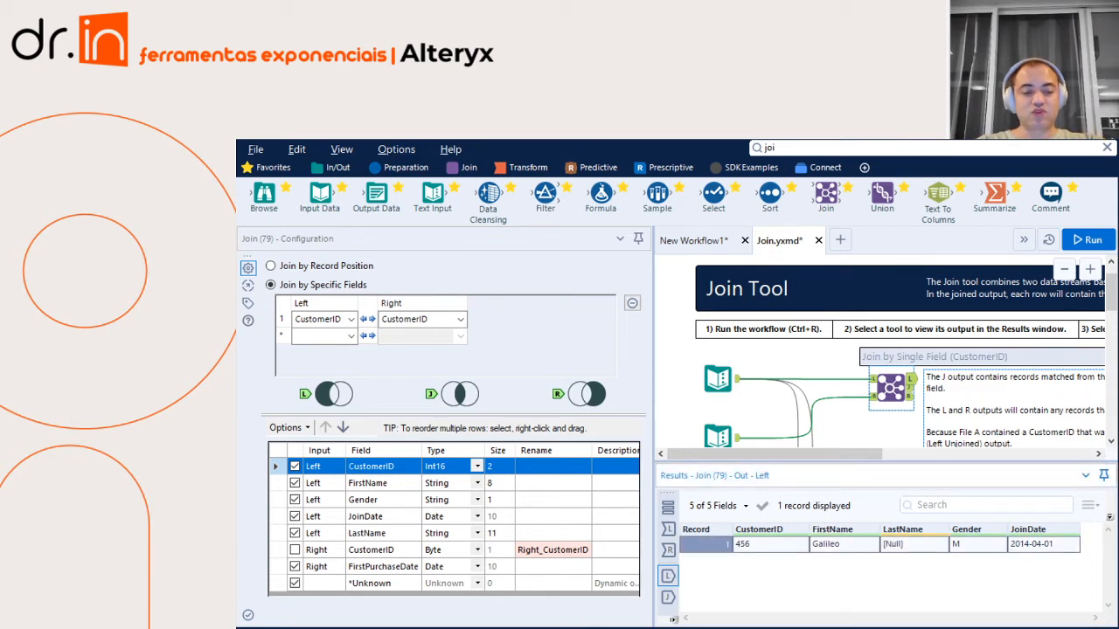
pyautogui.click(758, 543)
pyautogui.click(843, 543)
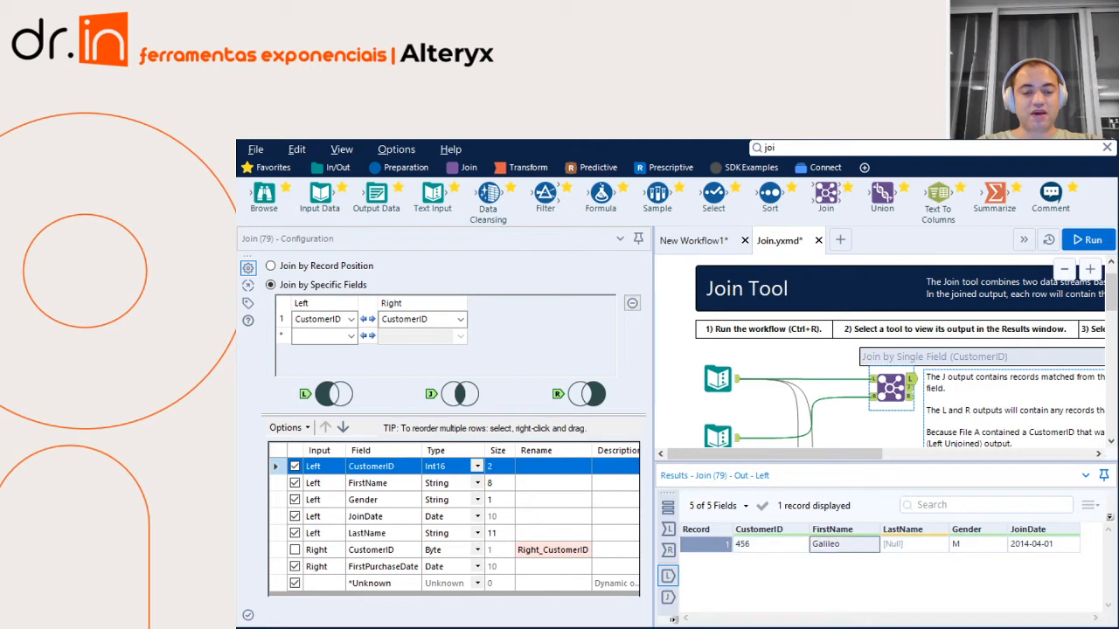
pyautogui.click(770, 544)
pyautogui.click(843, 543)
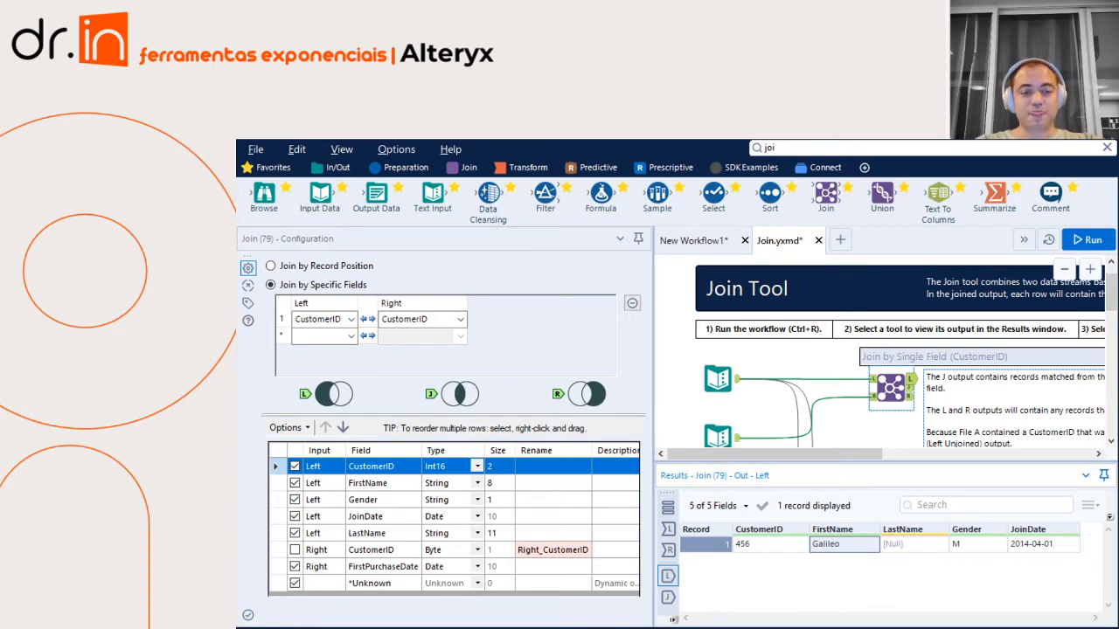
pyautogui.click(770, 543)
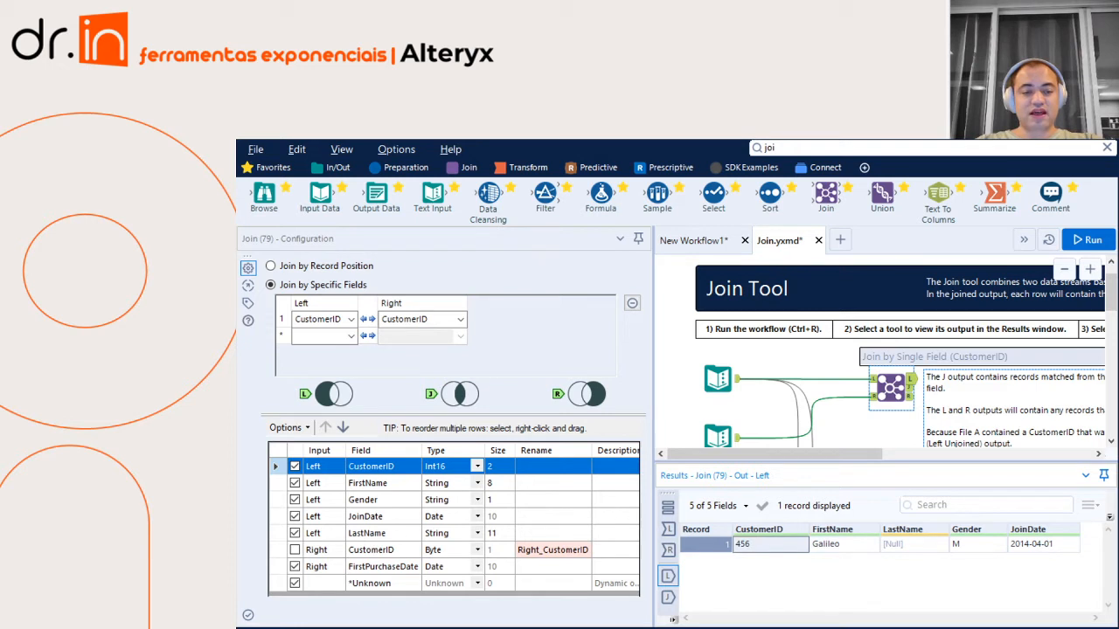
pyautogui.click(872, 379)
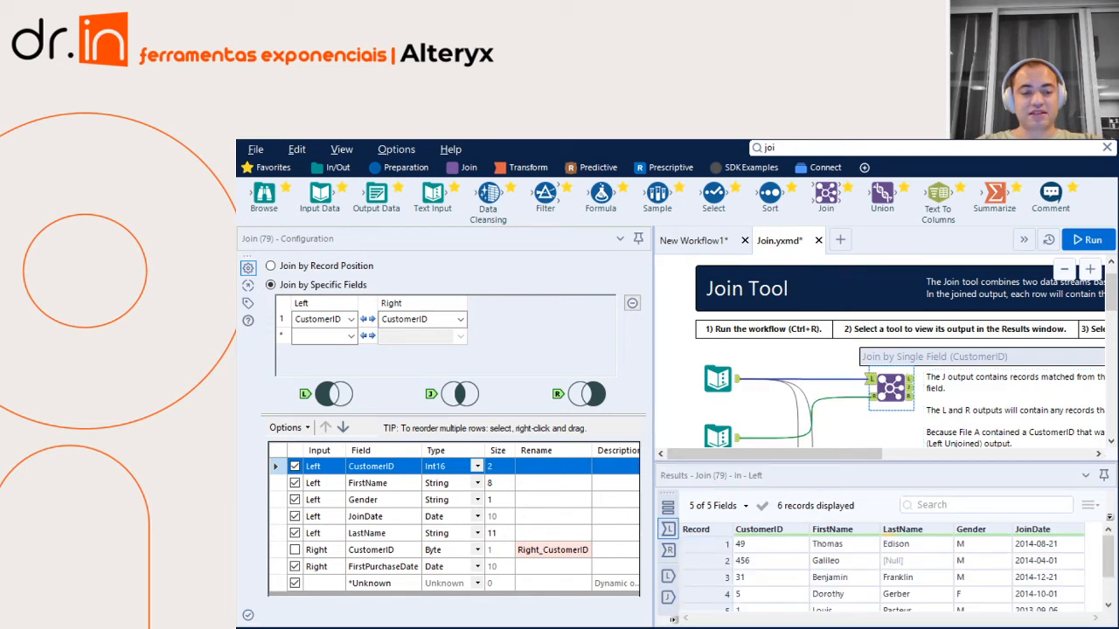
pyautogui.click(707, 561)
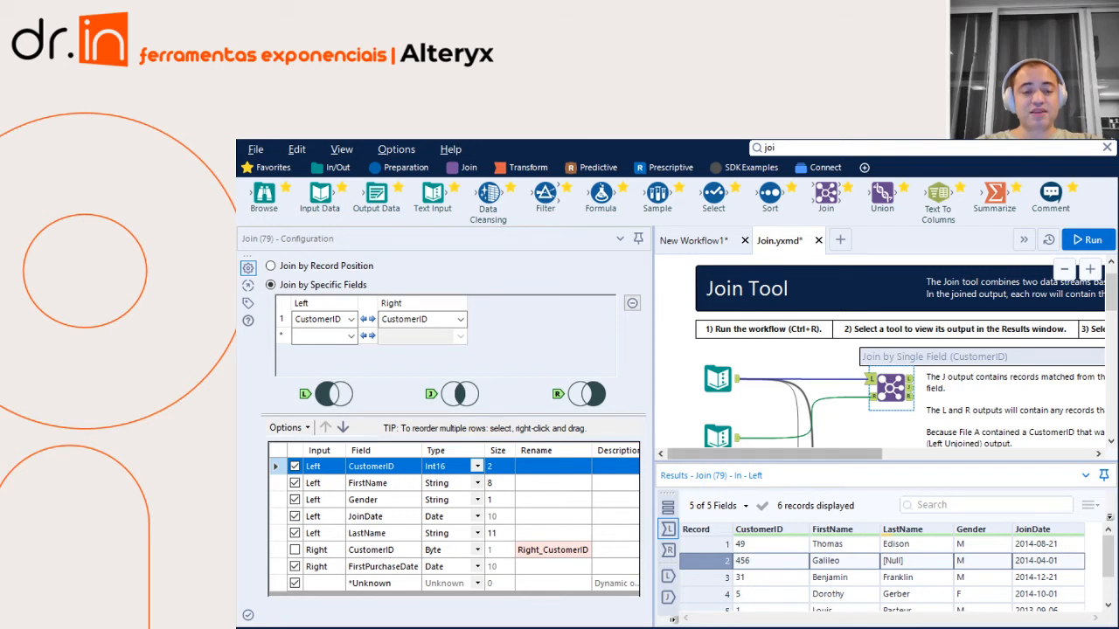
# Step: Check the right input's CustomerID values against the records in the left unjoined and joined outputs
pyautogui.click(871, 396)
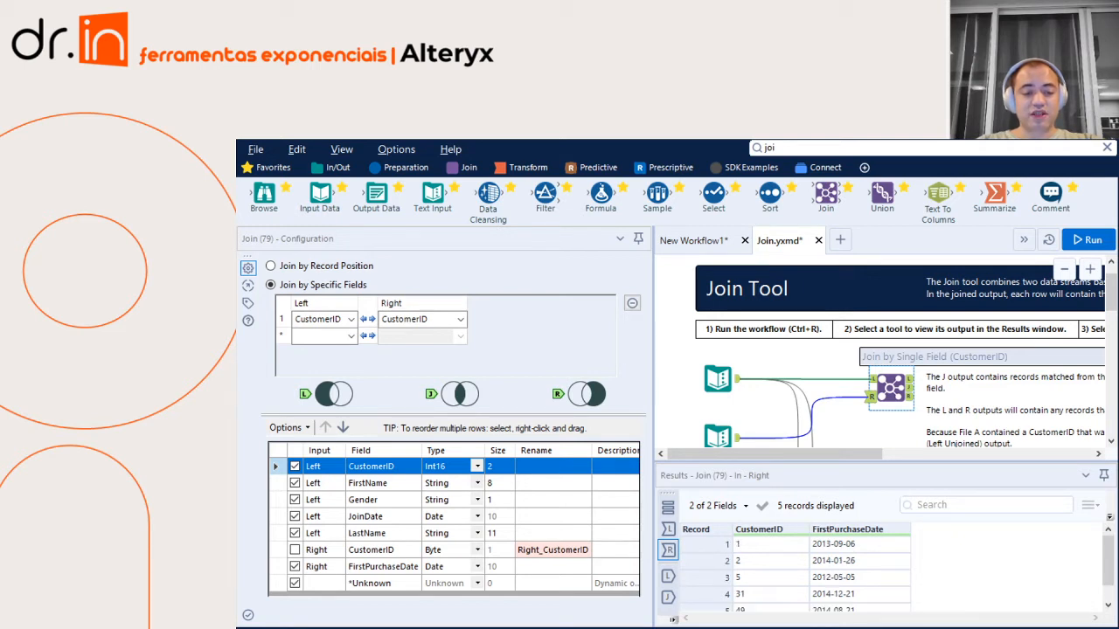
pyautogui.scroll(-1, 874, 568)
pyautogui.click(770, 544)
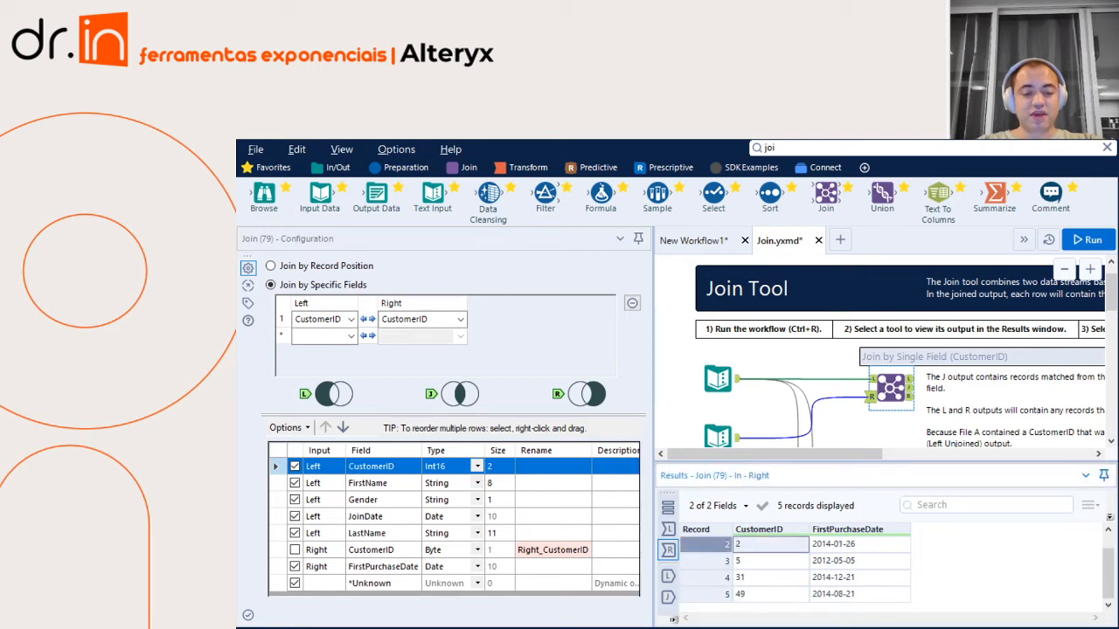
pyautogui.scroll(1, 787, 568)
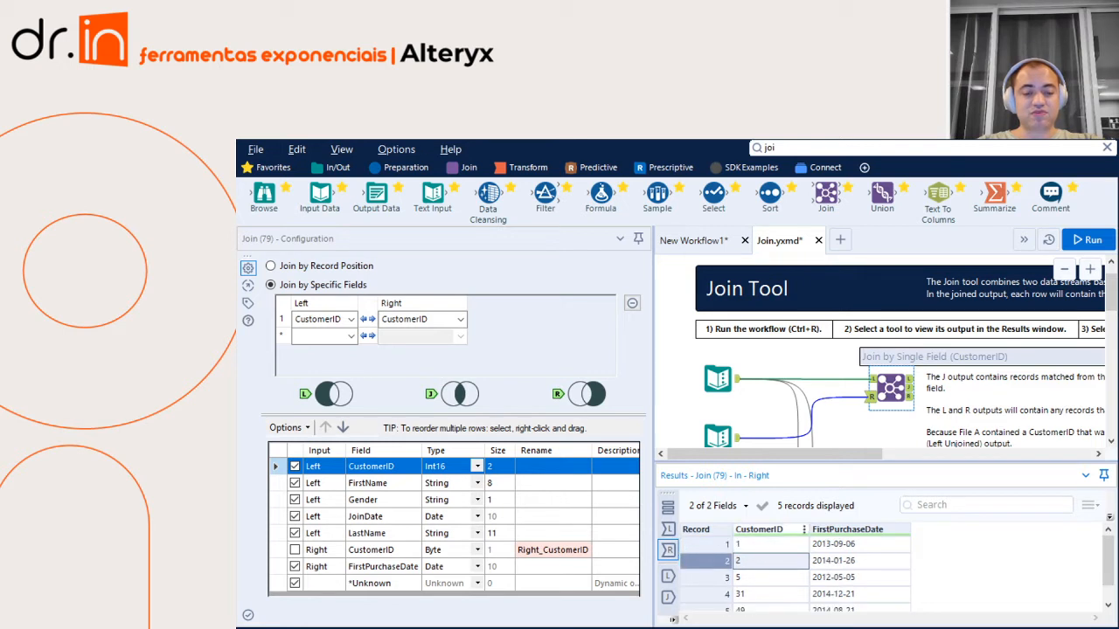
pyautogui.click(770, 544)
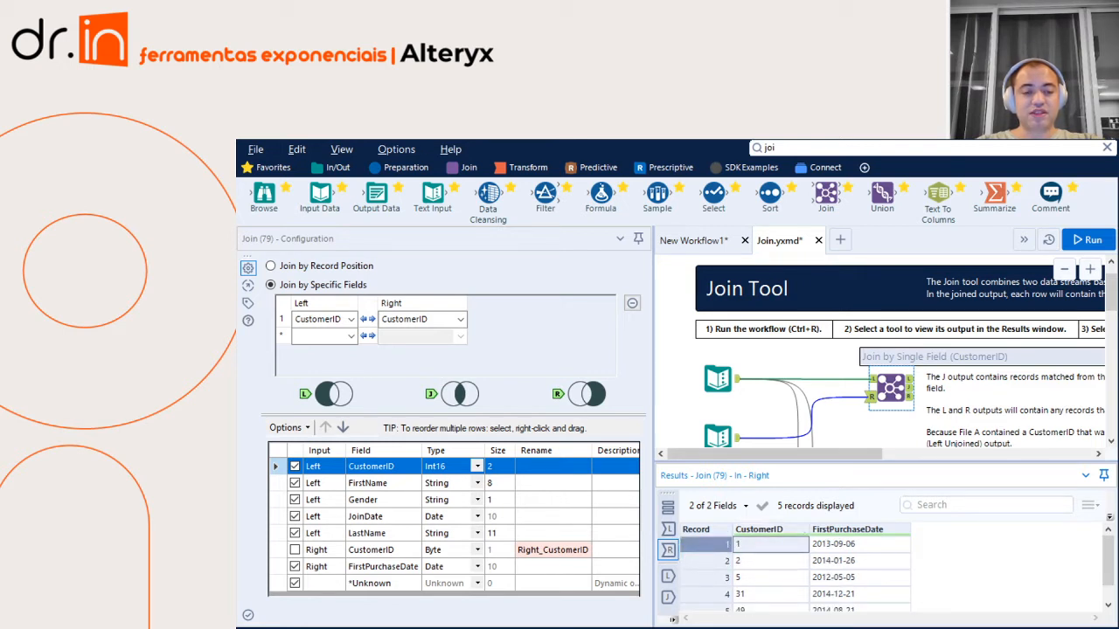
pyautogui.click(909, 379)
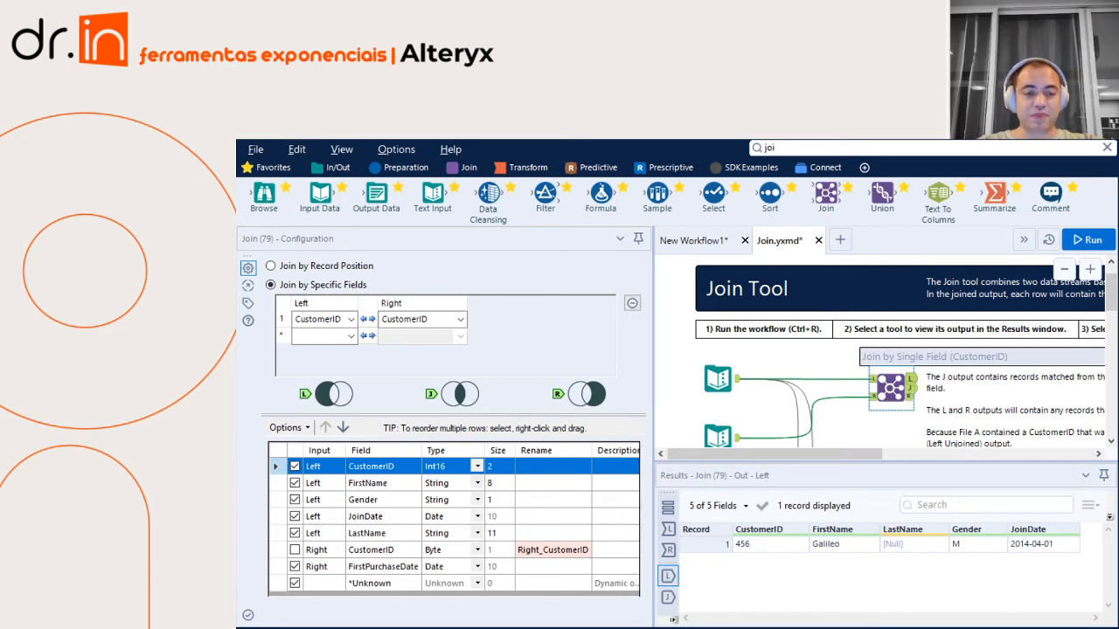
pyautogui.click(910, 388)
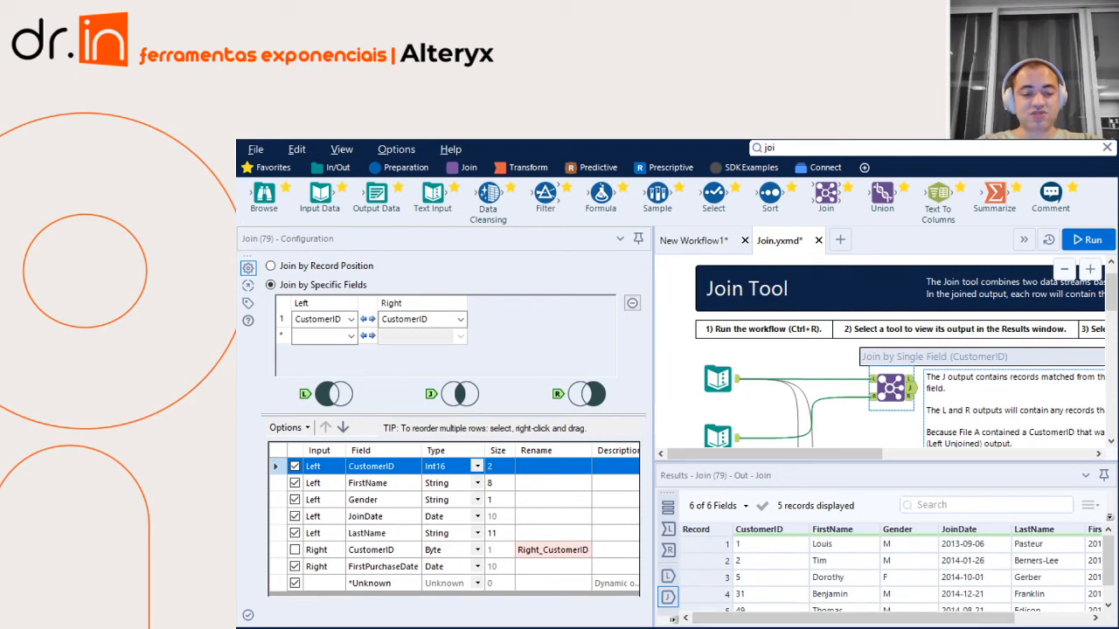
# Step: Go through the records in the single-field Join tool's joined output one by one, checking their CustomerID values
pyautogui.scroll(-1, 883, 572)
pyautogui.scroll(1, 883, 573)
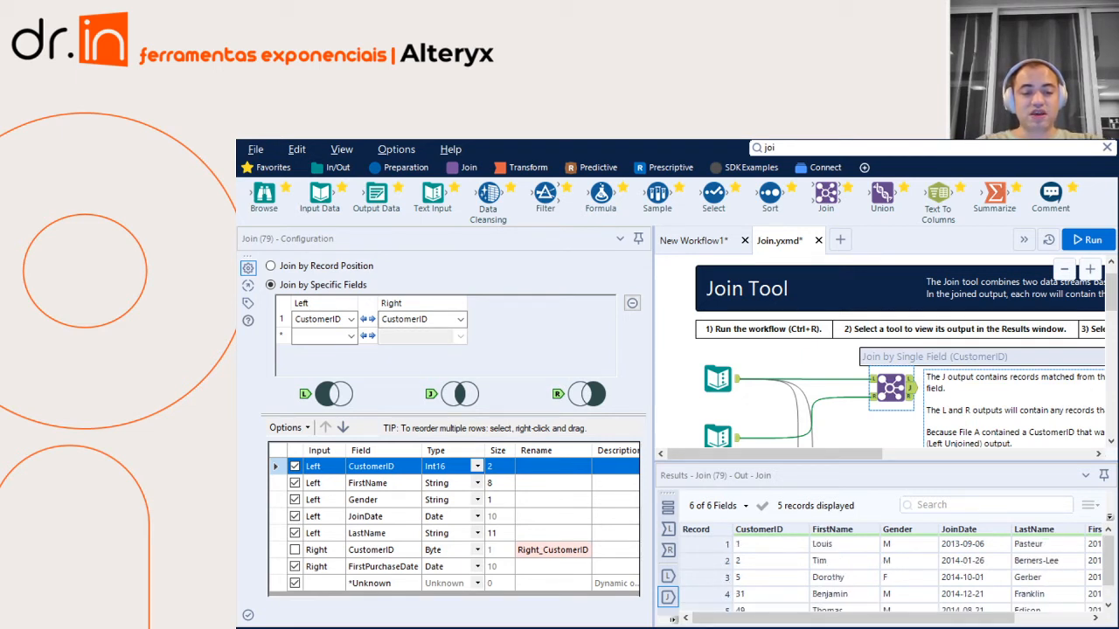
pyautogui.click(706, 544)
pyautogui.click(706, 561)
pyautogui.click(706, 577)
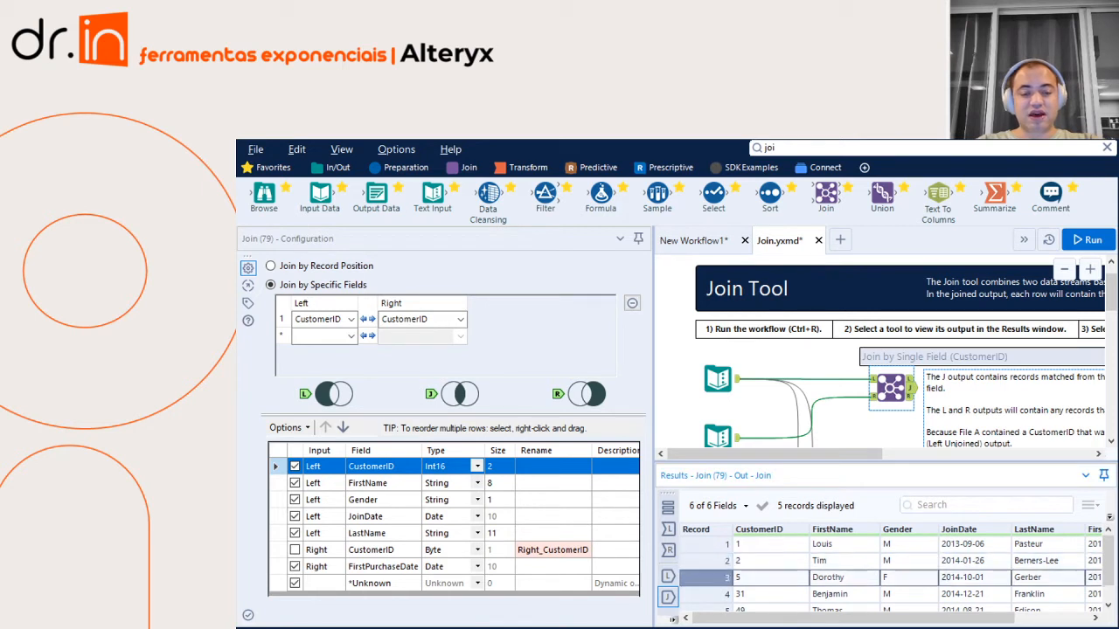
pyautogui.click(706, 594)
pyautogui.scroll(-1, 883, 572)
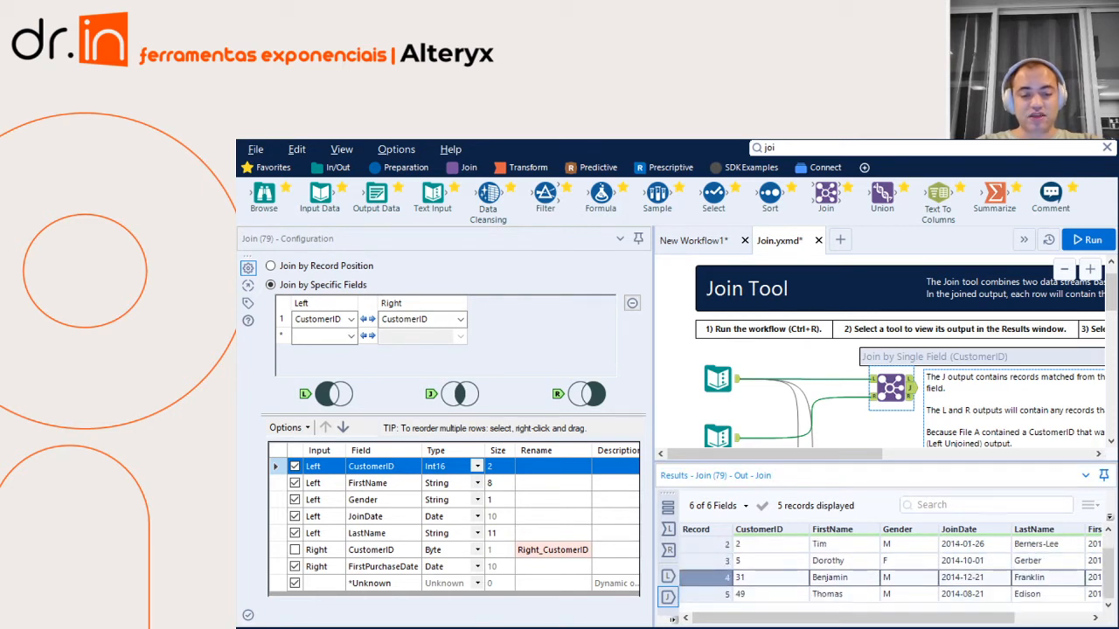
pyautogui.click(706, 594)
pyautogui.click(706, 577)
pyautogui.click(706, 561)
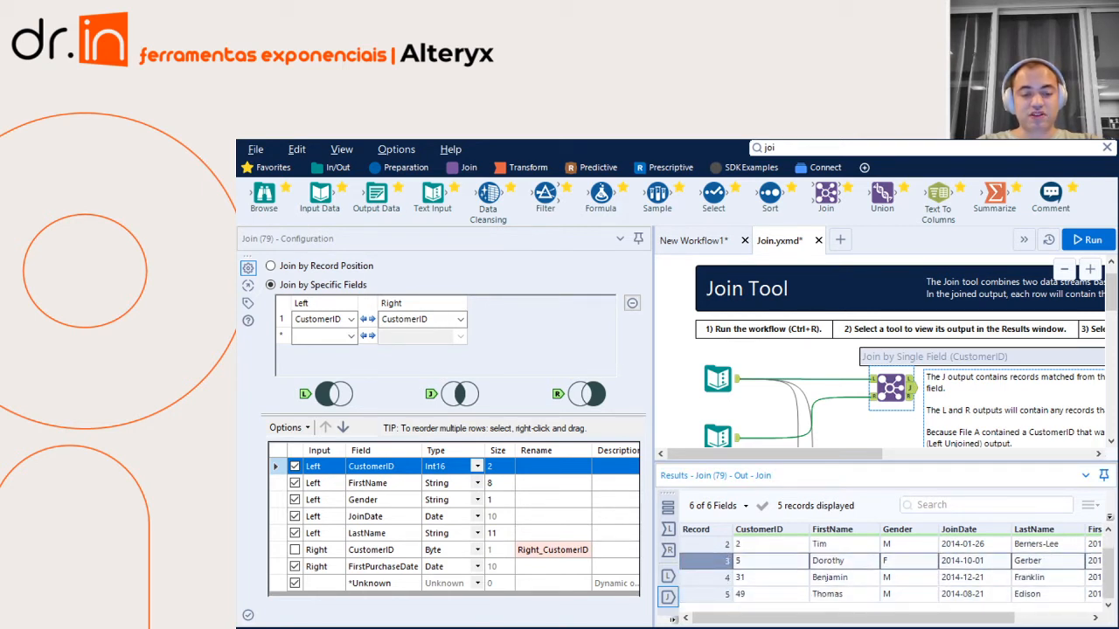
pyautogui.click(706, 545)
pyautogui.click(706, 561)
pyautogui.click(706, 578)
pyautogui.click(707, 594)
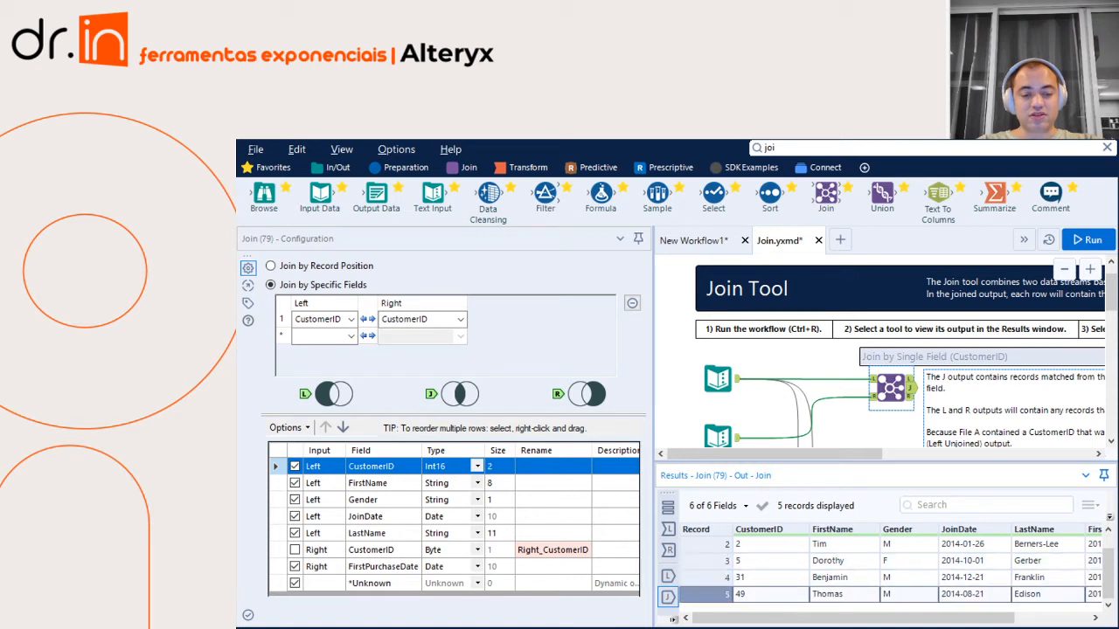
pyautogui.click(706, 577)
pyautogui.click(706, 561)
pyautogui.scroll(1, 882, 572)
pyautogui.click(706, 545)
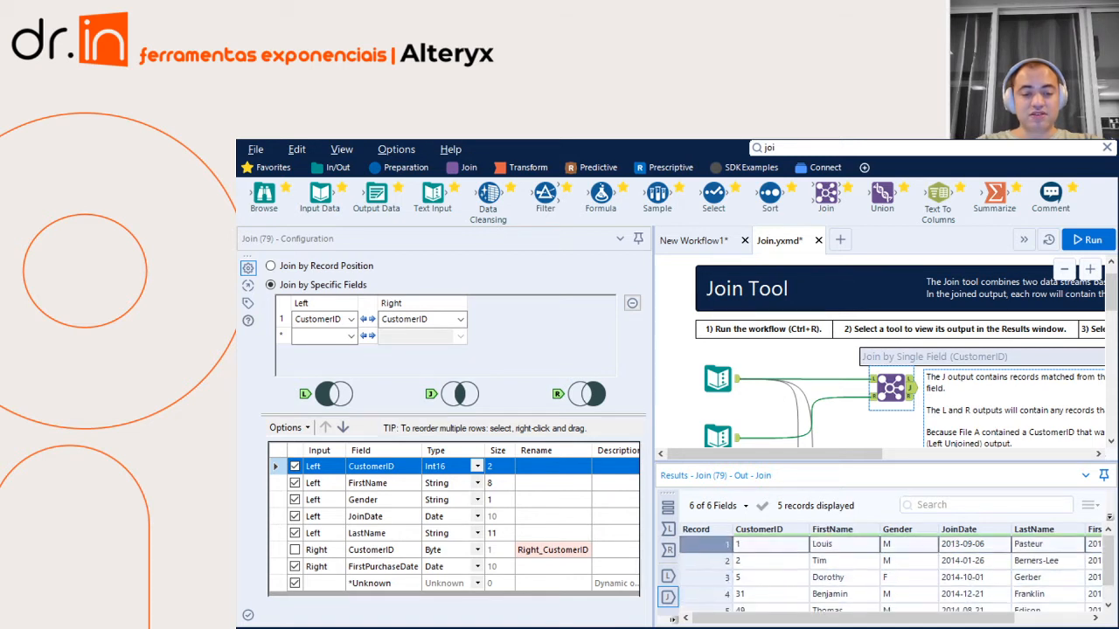
pyautogui.press('Down')
pyautogui.press('Down')
pyautogui.press('Down')
pyautogui.press('Down')
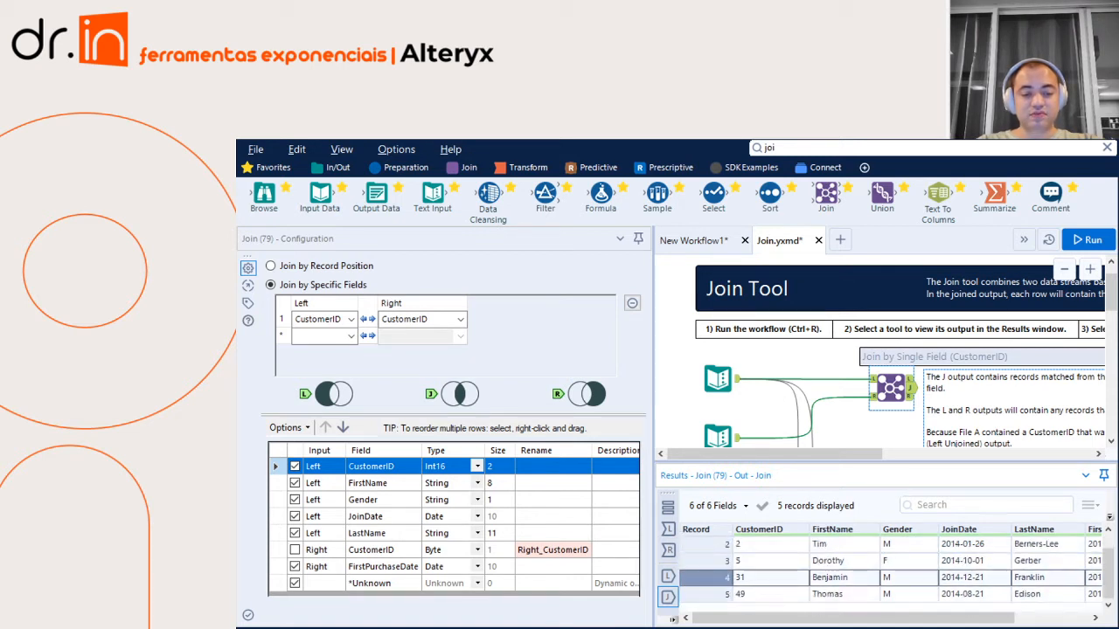
pyautogui.press('Up')
pyautogui.press('Up')
pyautogui.press('Up')
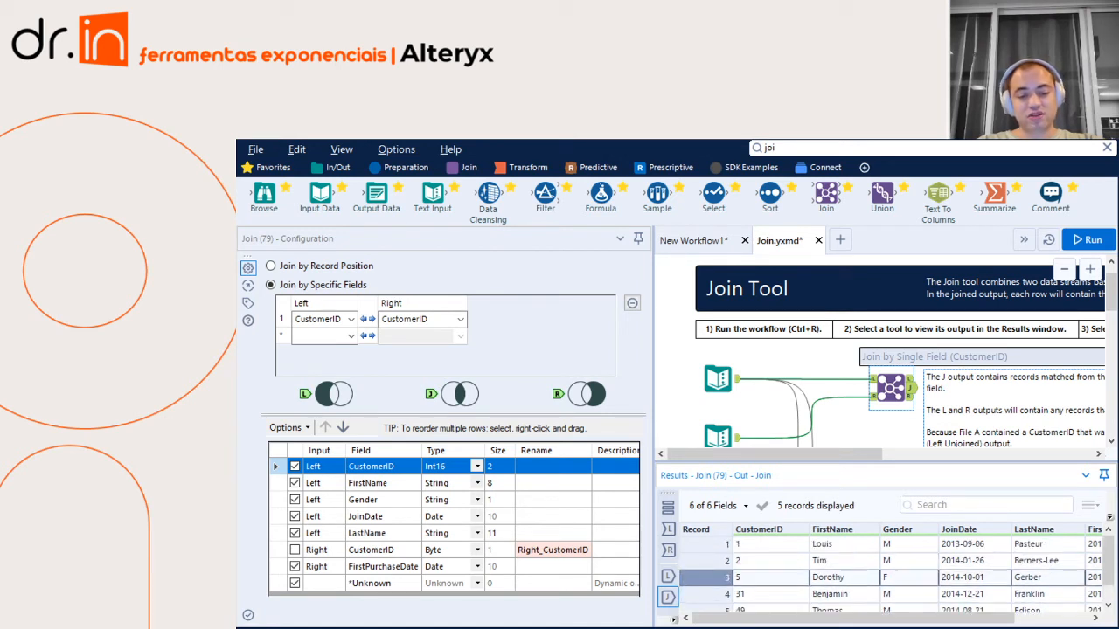
pyautogui.press('Up')
pyautogui.press('Up')
pyautogui.press('Down')
pyautogui.press('Down')
pyautogui.press('Down')
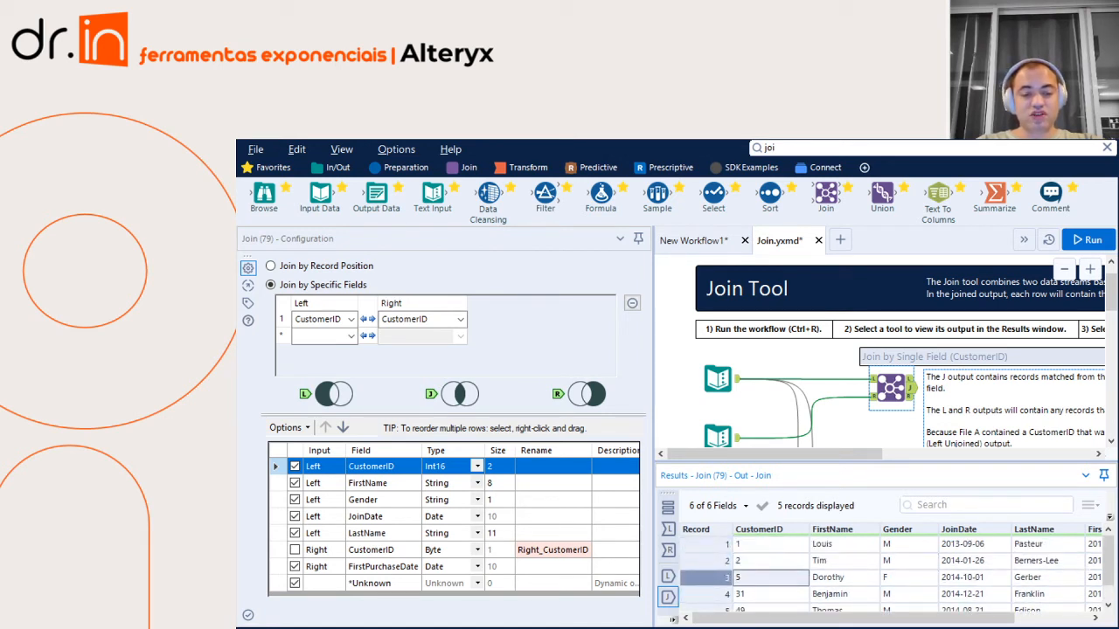
pyautogui.press('Down')
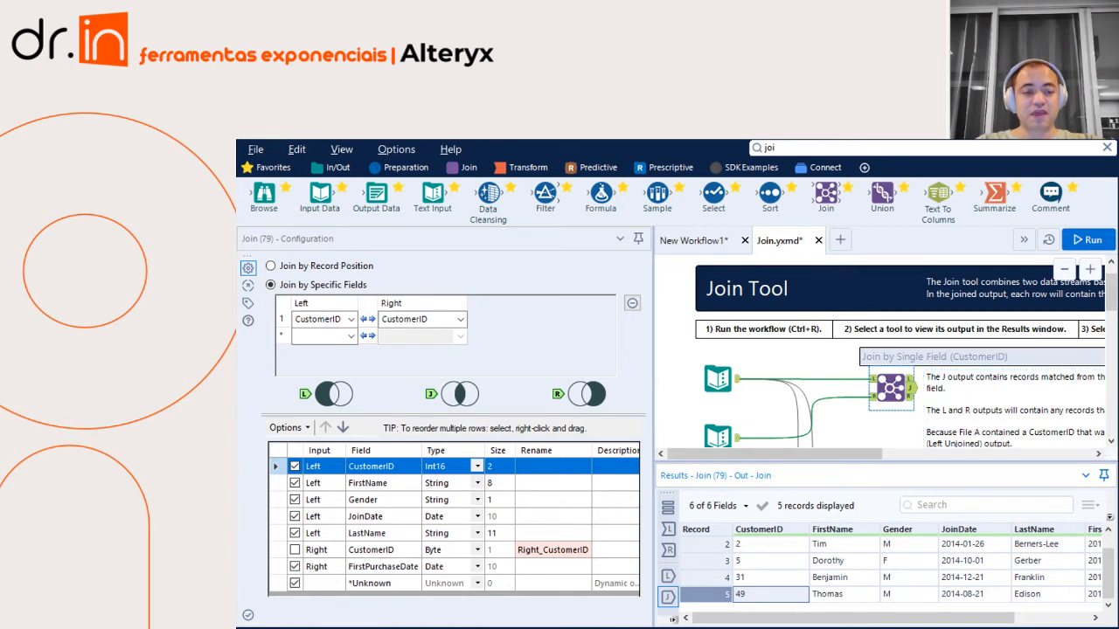
# Step: View the Join tool's right unjoined output, widen the results area, and compare it with the joined output's full set of fields
pyautogui.click(909, 396)
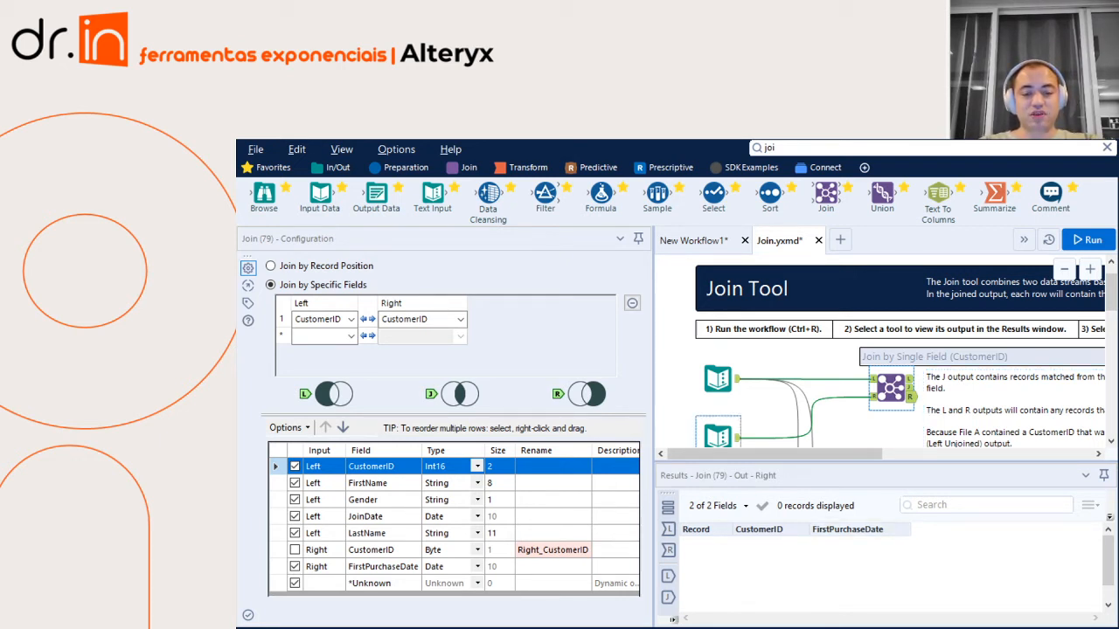
pyautogui.moveTo(653, 398); pyautogui.dragTo(551, 398)
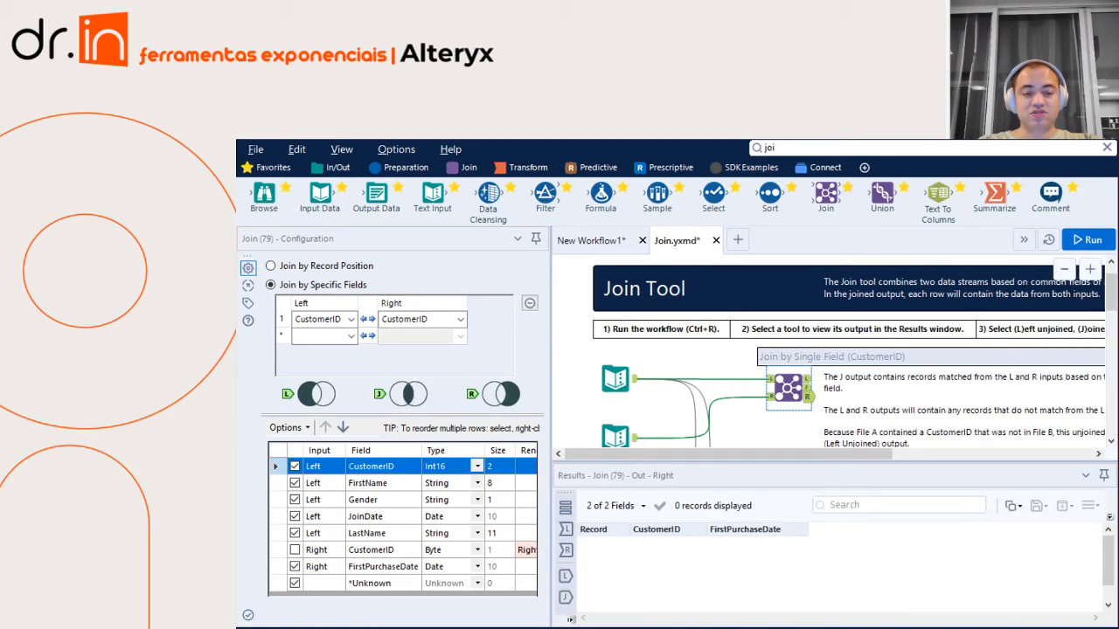
pyautogui.click(808, 387)
pyautogui.click(808, 397)
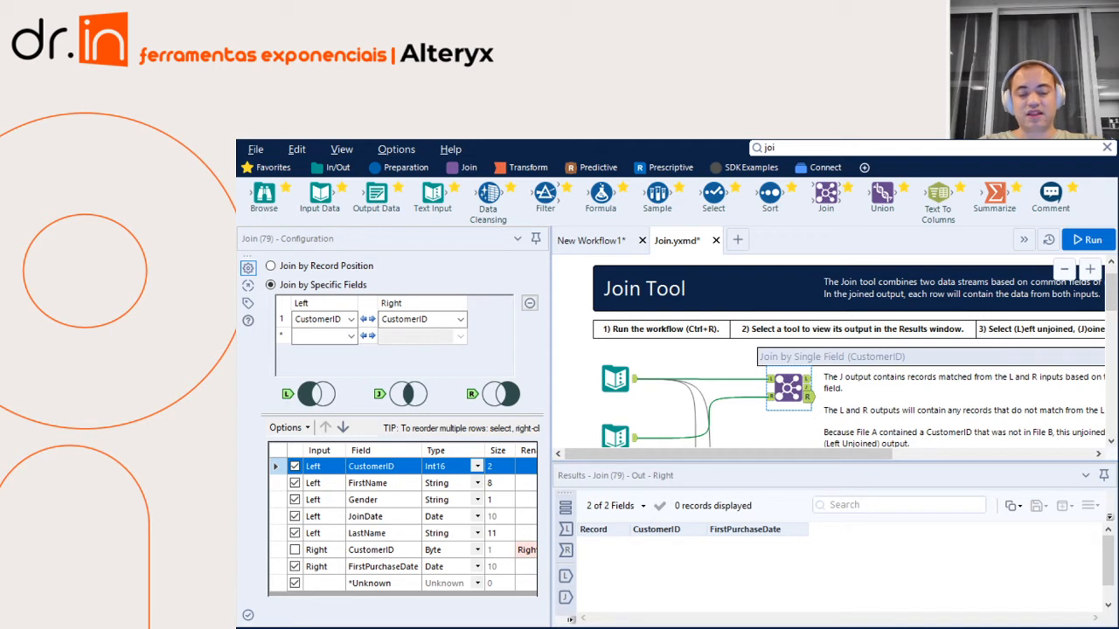
pyautogui.click(565, 598)
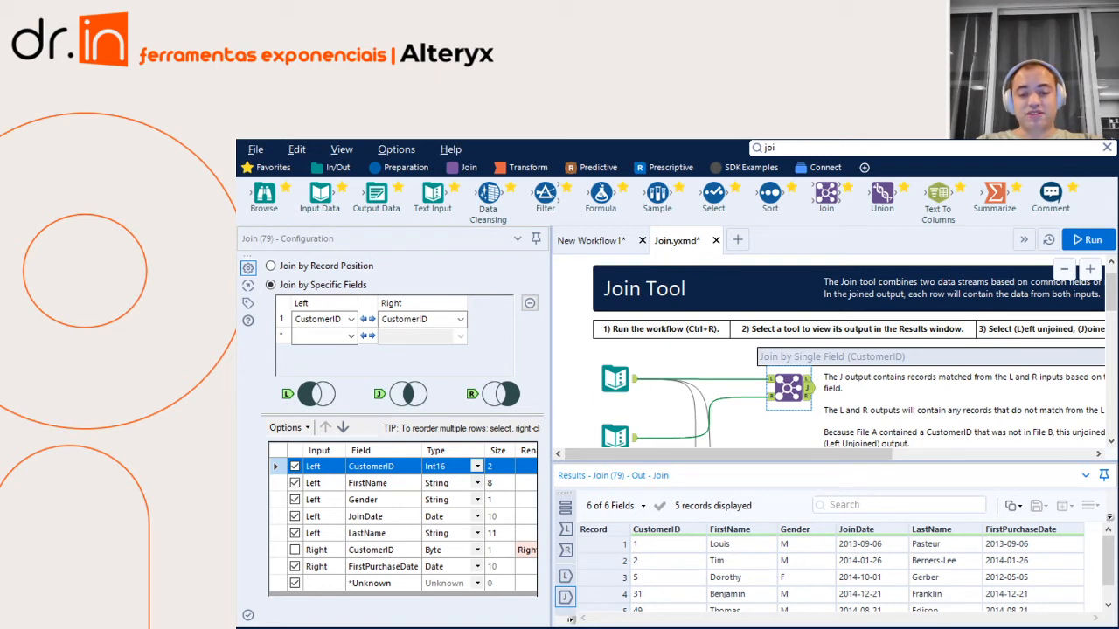
# Step: Rename the left CustomerID output field as ID in the single-field Join configuration and run the workflow
pyautogui.moveTo(551, 490); pyautogui.dragTo(653, 489)
pyautogui.click(553, 550)
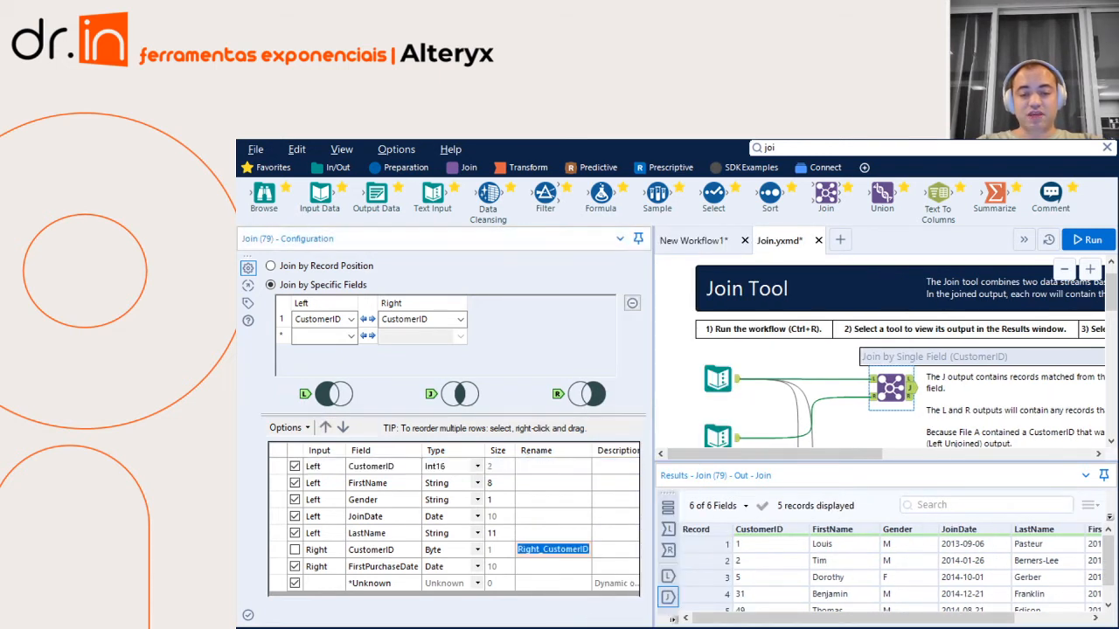
pyautogui.click(552, 466)
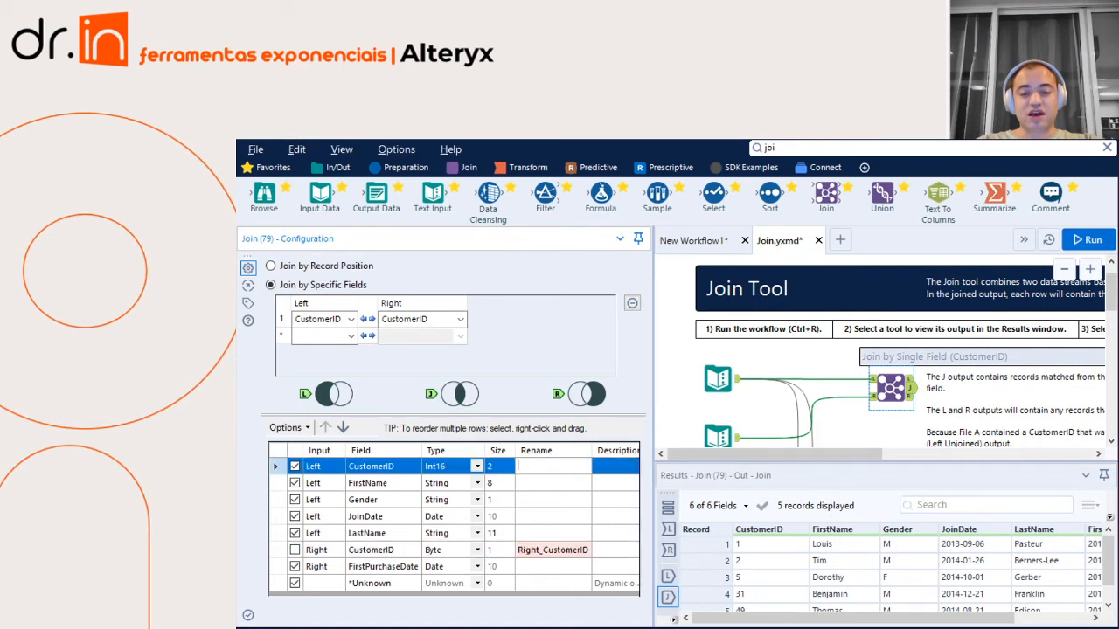
pyautogui.click(552, 483)
pyautogui.click(552, 500)
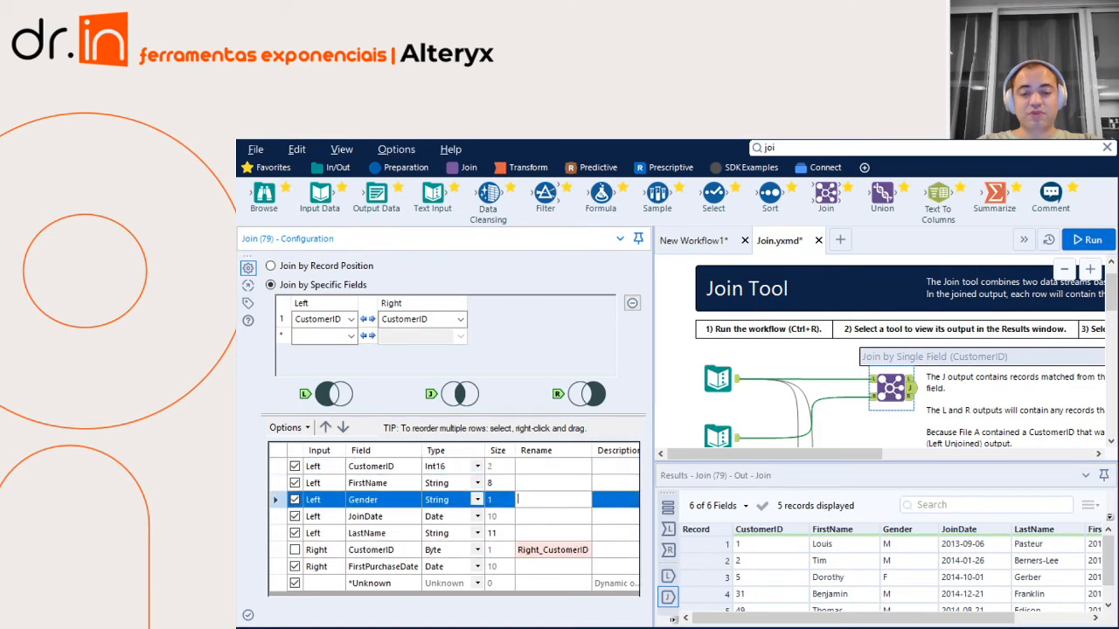
pyautogui.click(552, 516)
pyautogui.click(552, 533)
pyautogui.click(552, 516)
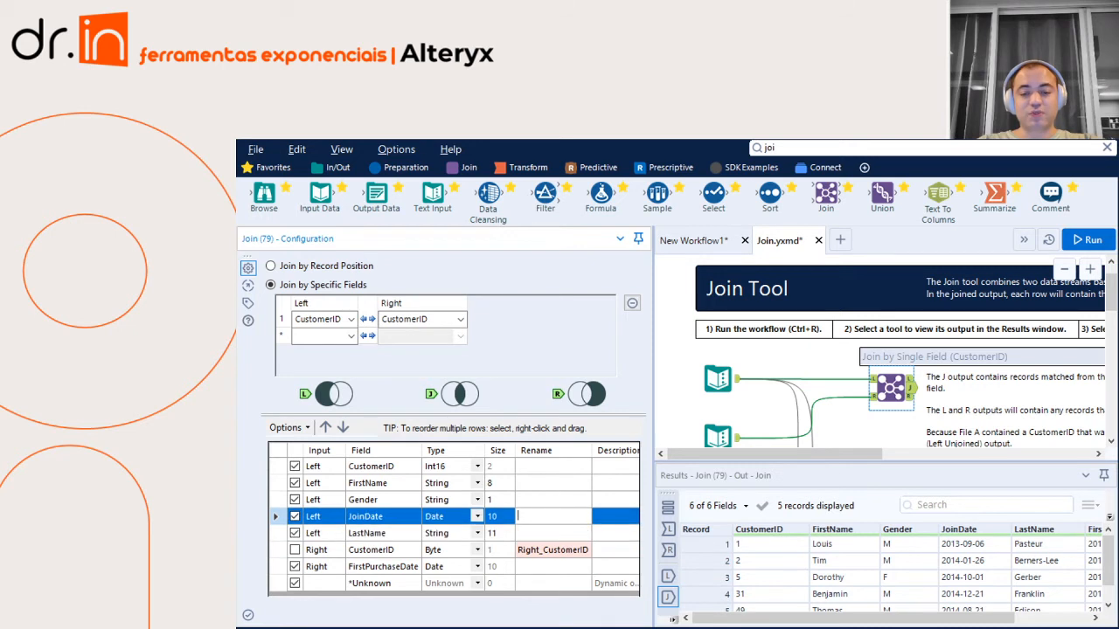
pyautogui.click(552, 466)
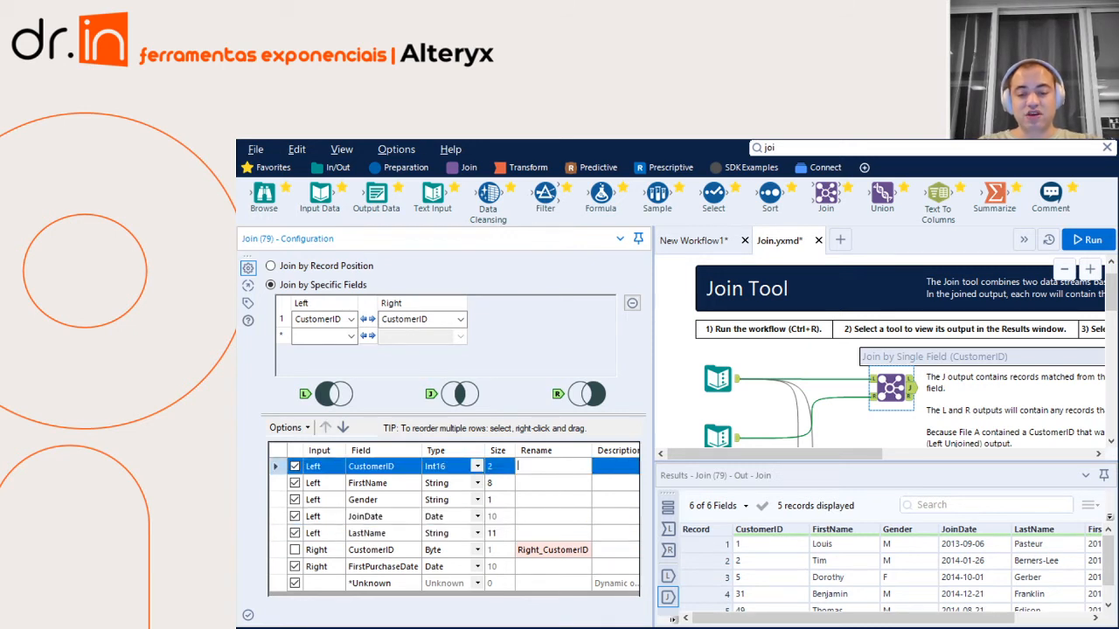
pyautogui.write('ID')
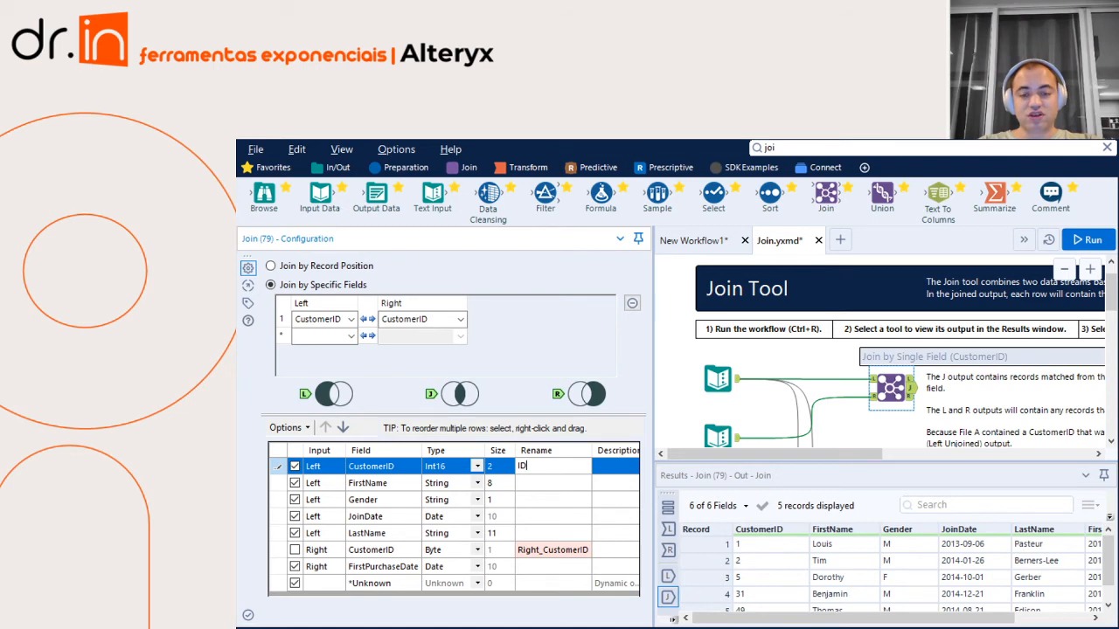
pyautogui.hotkey('ctrl', 'r')
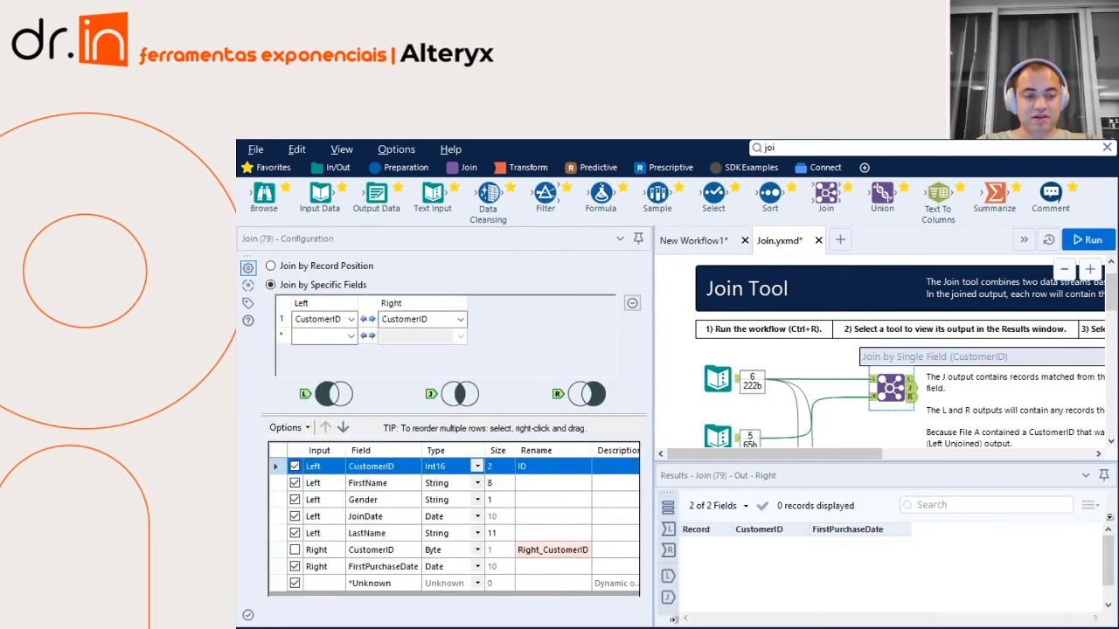
# Step: Examine the ID column across the records of the Join tool's joined output
pyautogui.click(910, 387)
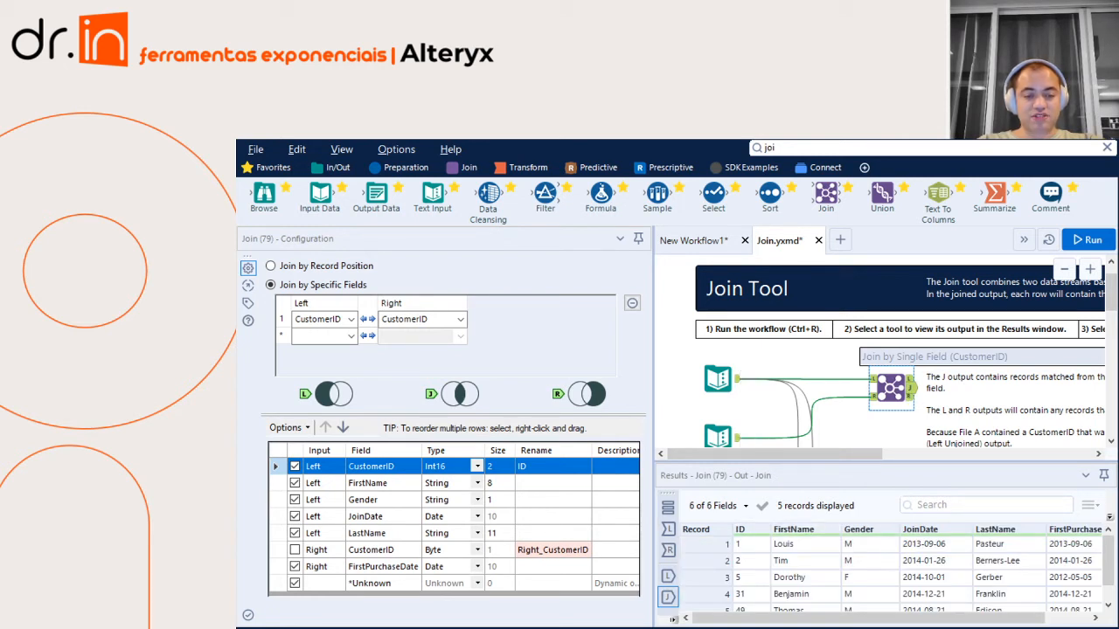
pyautogui.click(766, 529)
pyautogui.press('Down')
pyautogui.press('Down')
pyautogui.press('Down')
pyautogui.press('Down')
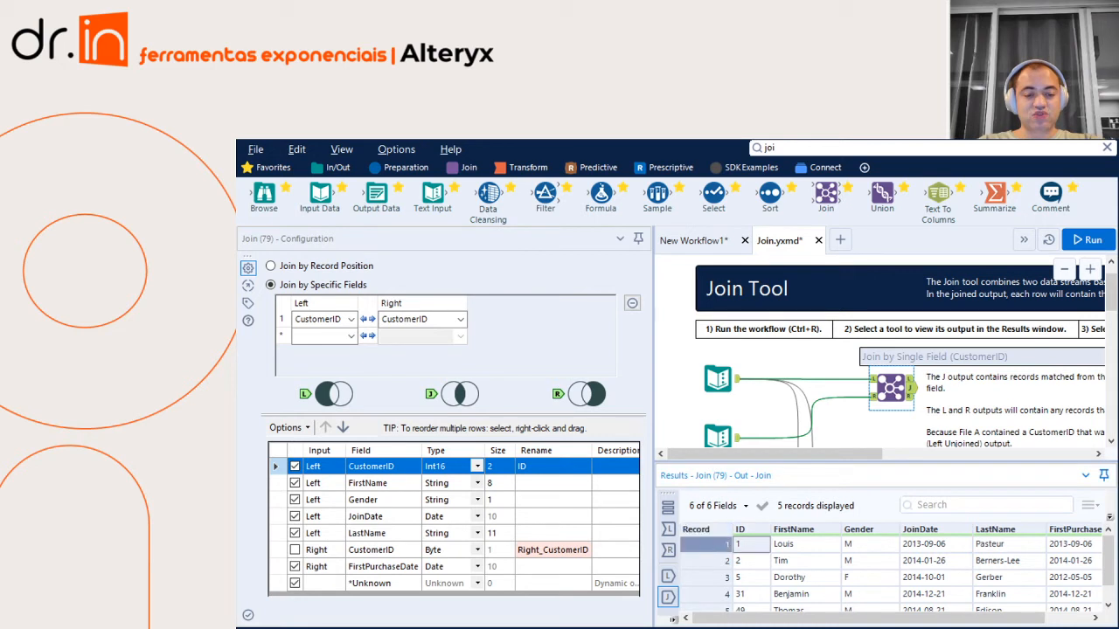
pyautogui.press('Up')
pyautogui.press('Up')
pyautogui.press('Up')
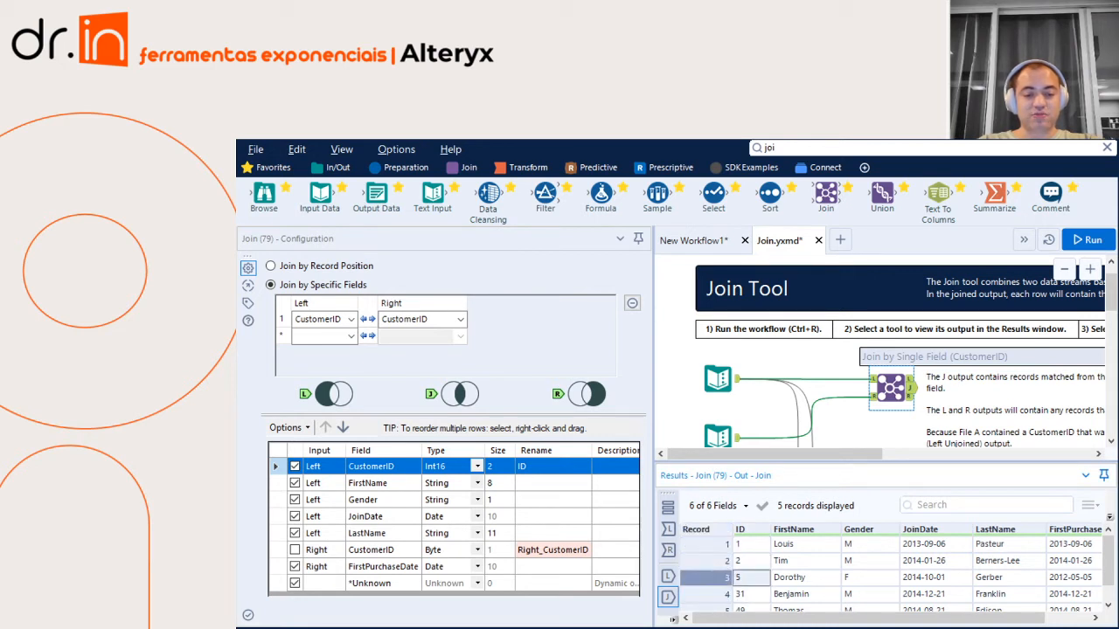
pyautogui.press('Down')
pyautogui.press('Down')
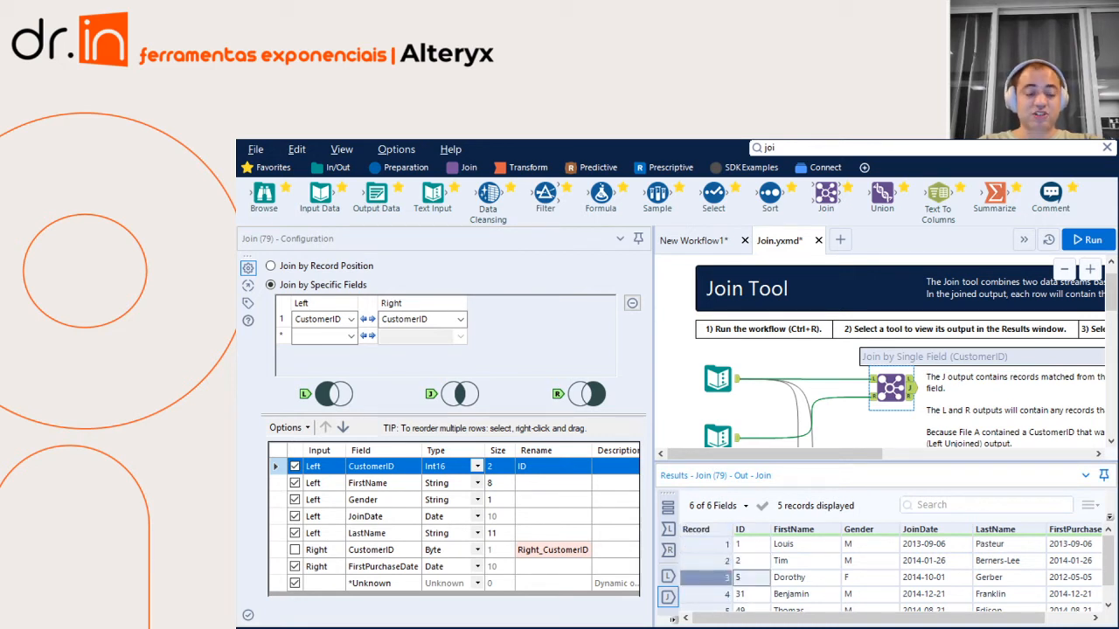
pyautogui.press('Down')
pyautogui.press('Up')
pyautogui.press('Up')
pyautogui.press('Up')
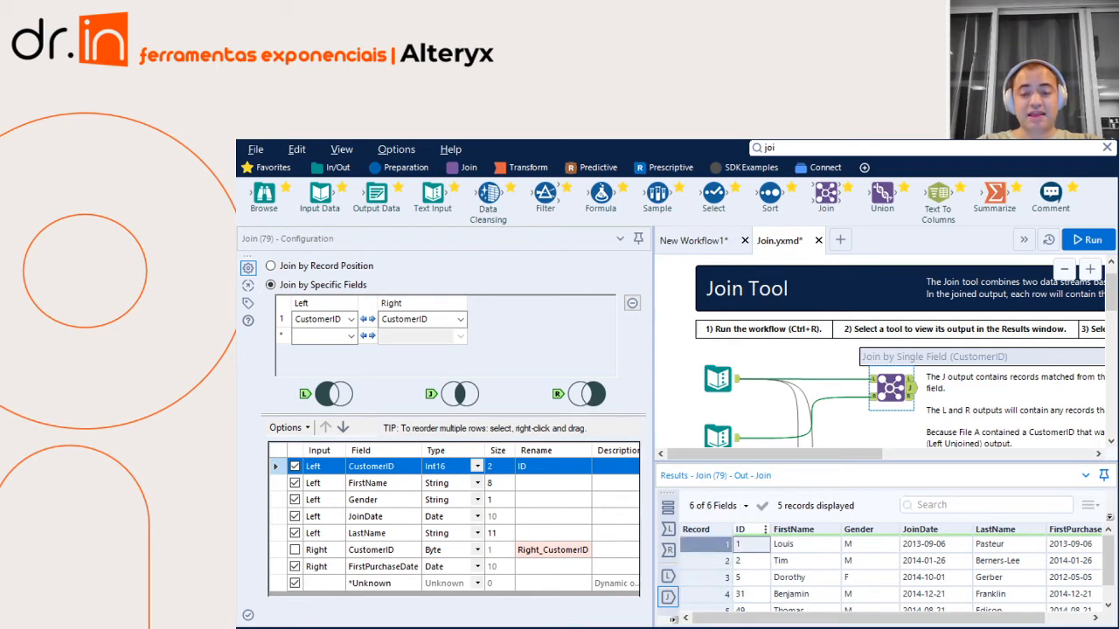
# Step: Change the left CustomerID field's data type to Double in the Join configuration and run the workflow
pyautogui.click(552, 467)
pyautogui.click(477, 467)
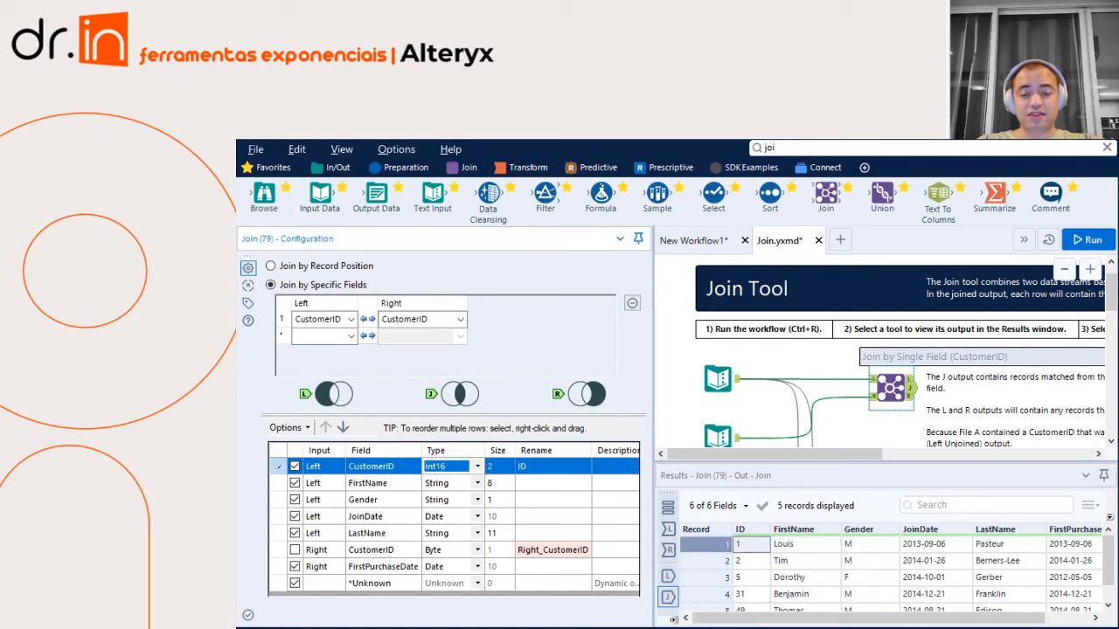
pyautogui.click(477, 467)
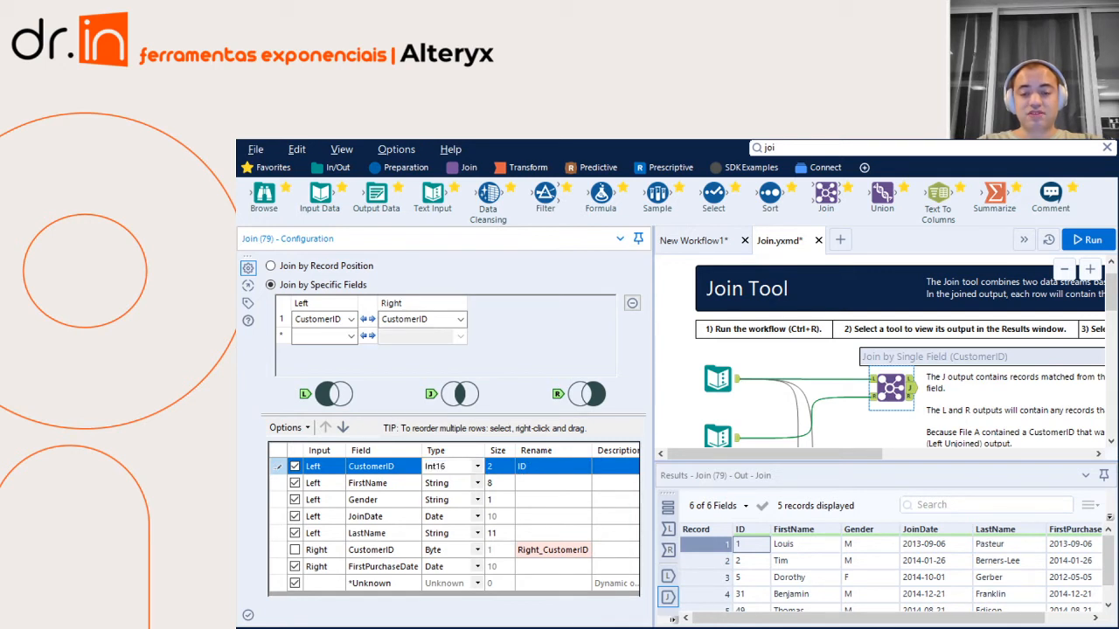
pyautogui.click(449, 561)
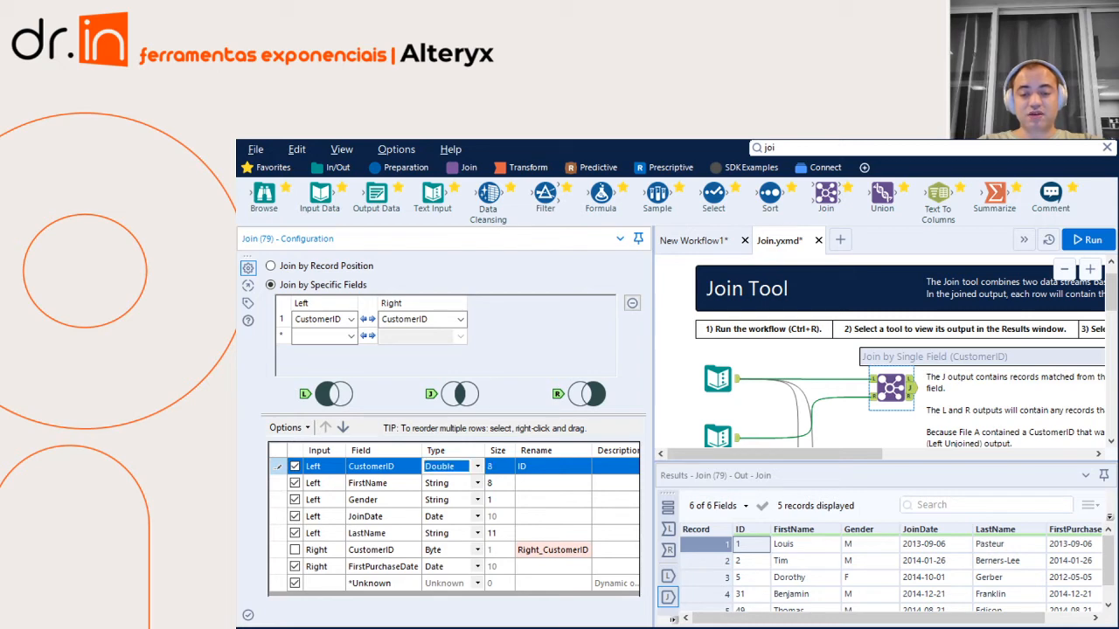
pyautogui.hotkey('ctrl', 'r')
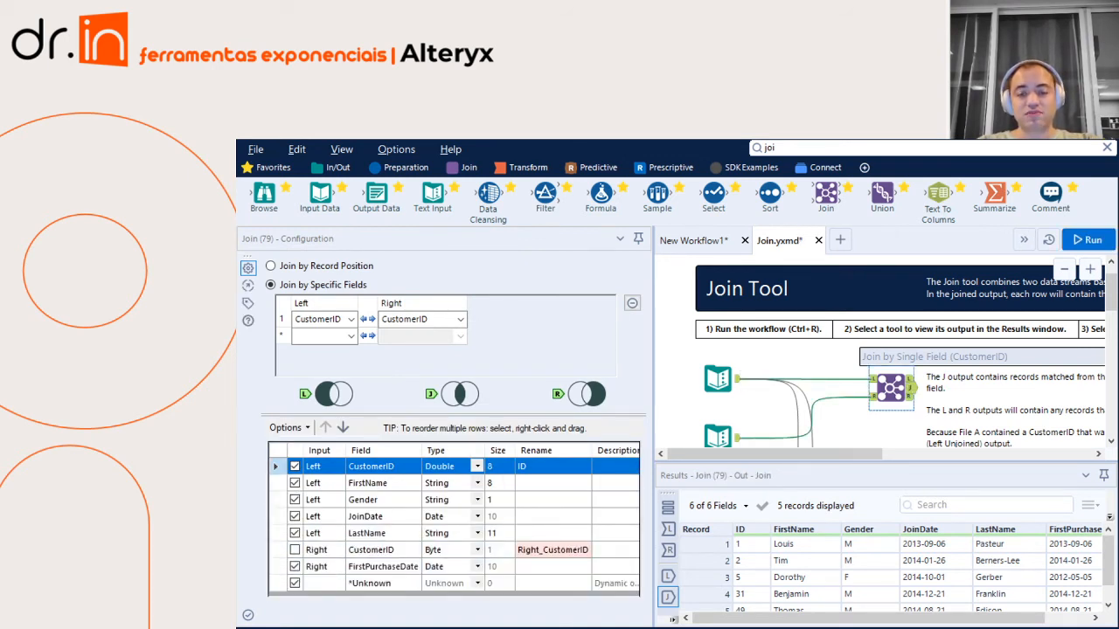
# Step: Review the data types of the left CustomerID, FirstName and Gender fields in the Join configuration
pyautogui.press('Down')
pyautogui.press('Down')
pyautogui.press('Down')
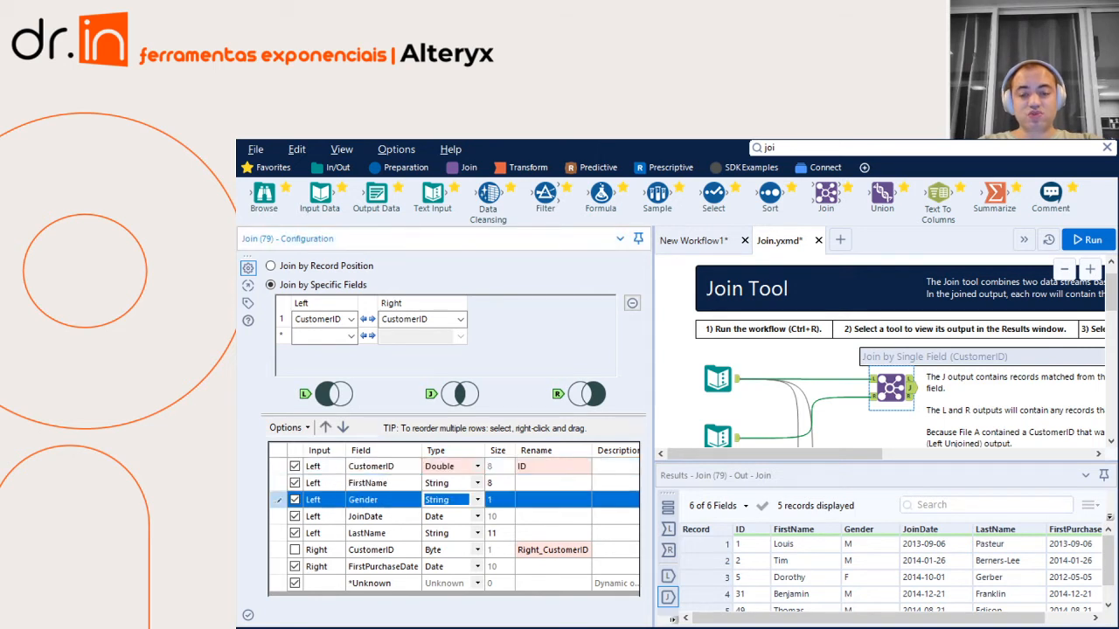
pyautogui.press('Up')
pyautogui.press('Up')
pyautogui.press('Up')
pyautogui.press('Down')
pyautogui.press('Down')
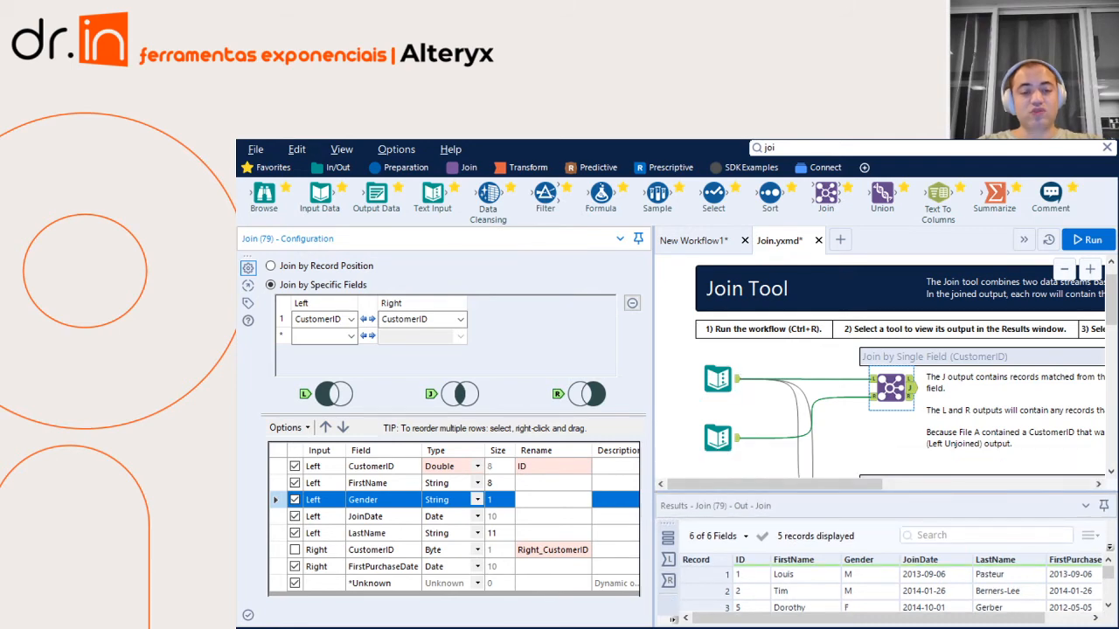
# Step: Inspect the configuration of the Join tool that matches on FirstName and LastName, and view its left input table
pyautogui.scroll(-3, 906, 365)
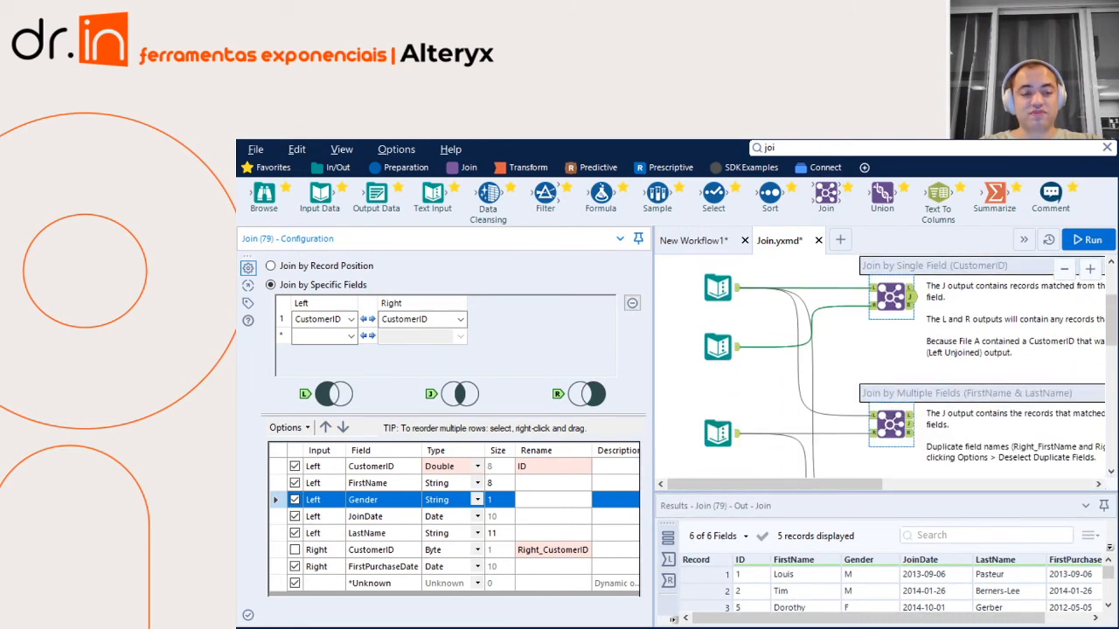
pyautogui.click(890, 424)
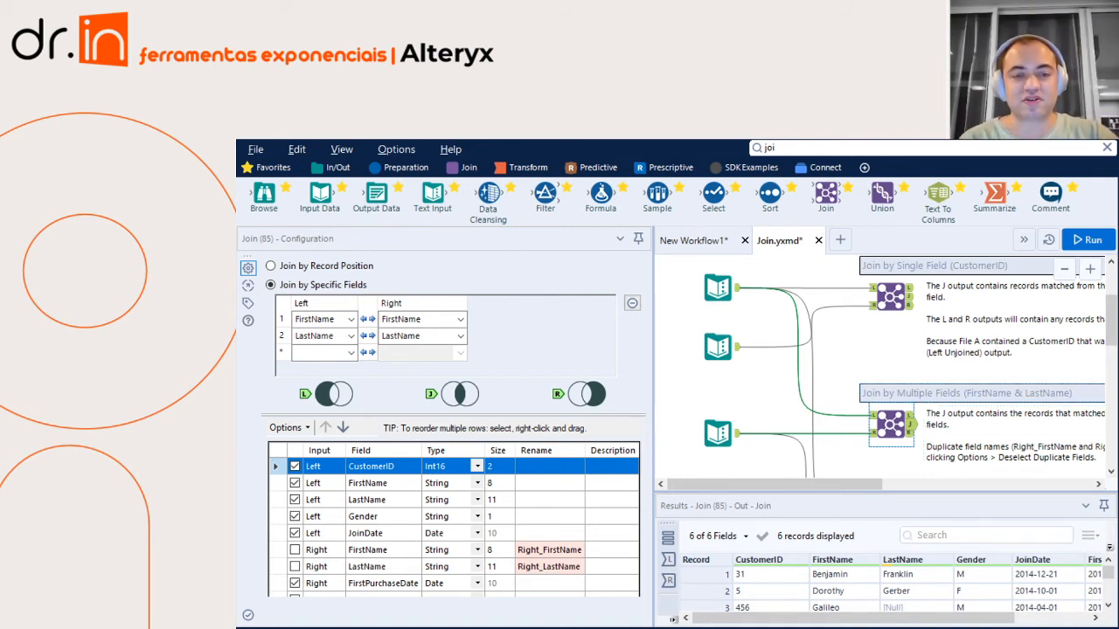
pyautogui.click(717, 287)
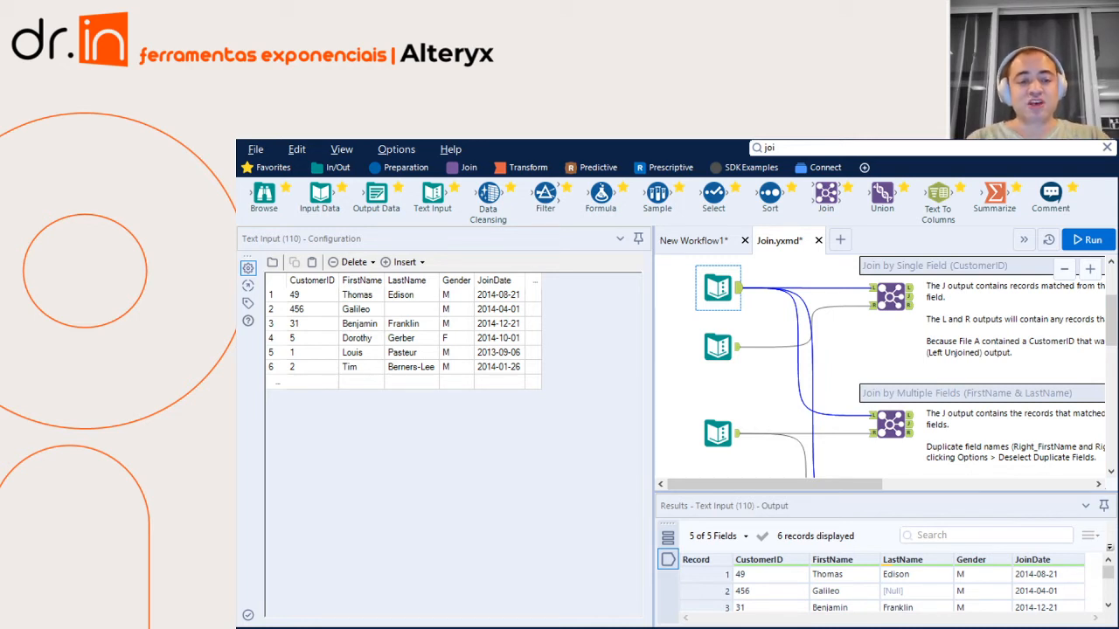
# Step: Compare the FirstName columns of the left and right input tables feeding the Join by Multiple Fields tool
pyautogui.click(717, 433)
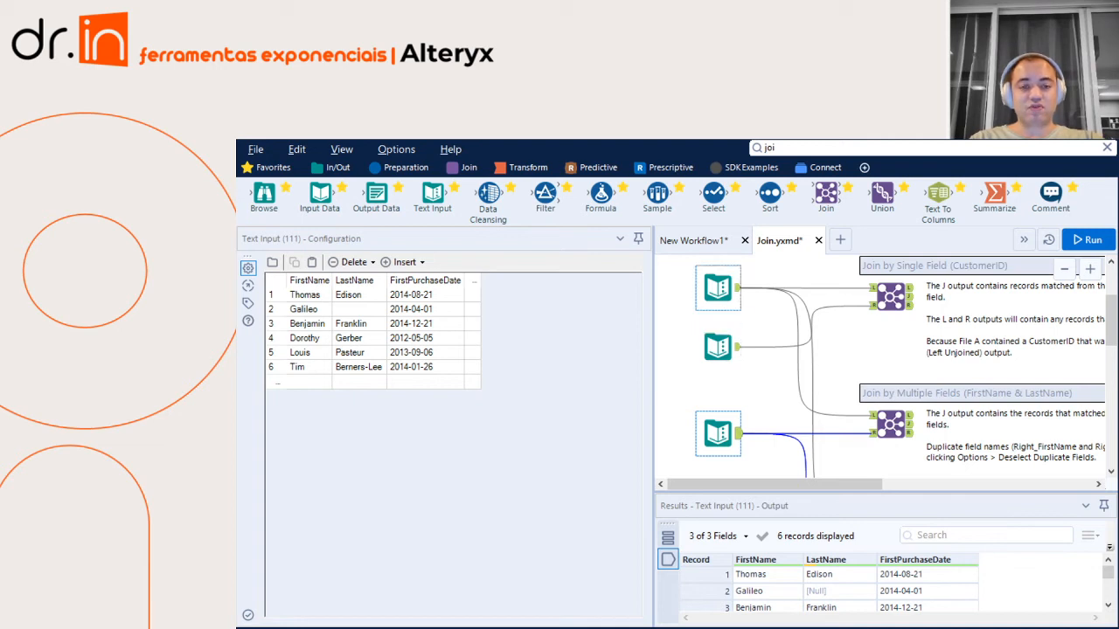
pyautogui.click(718, 287)
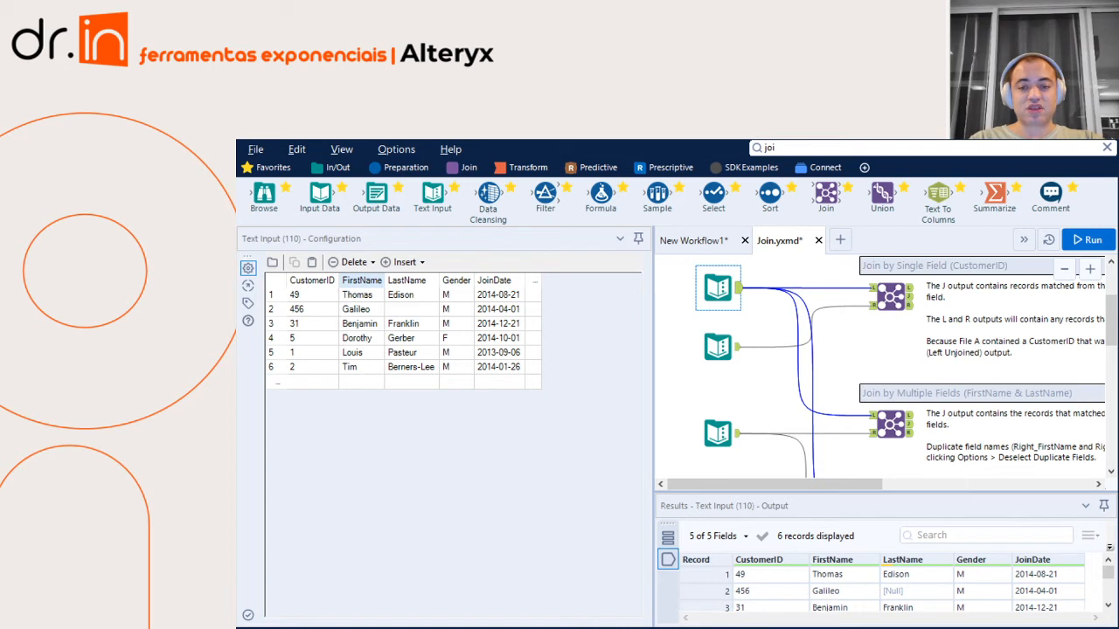
pyautogui.click(361, 281)
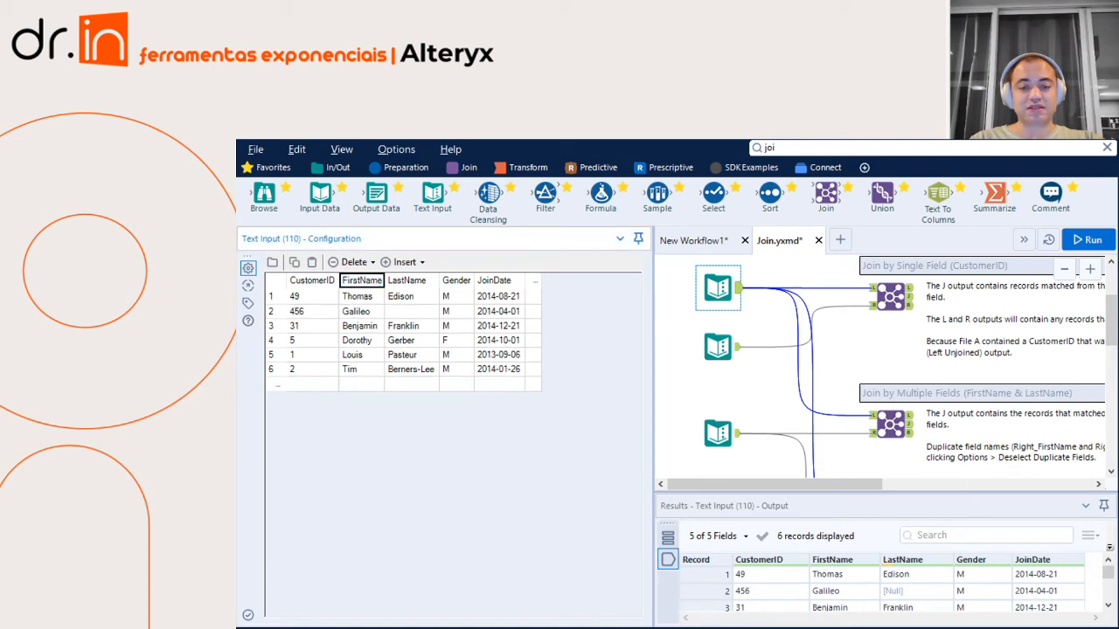
pyautogui.click(717, 433)
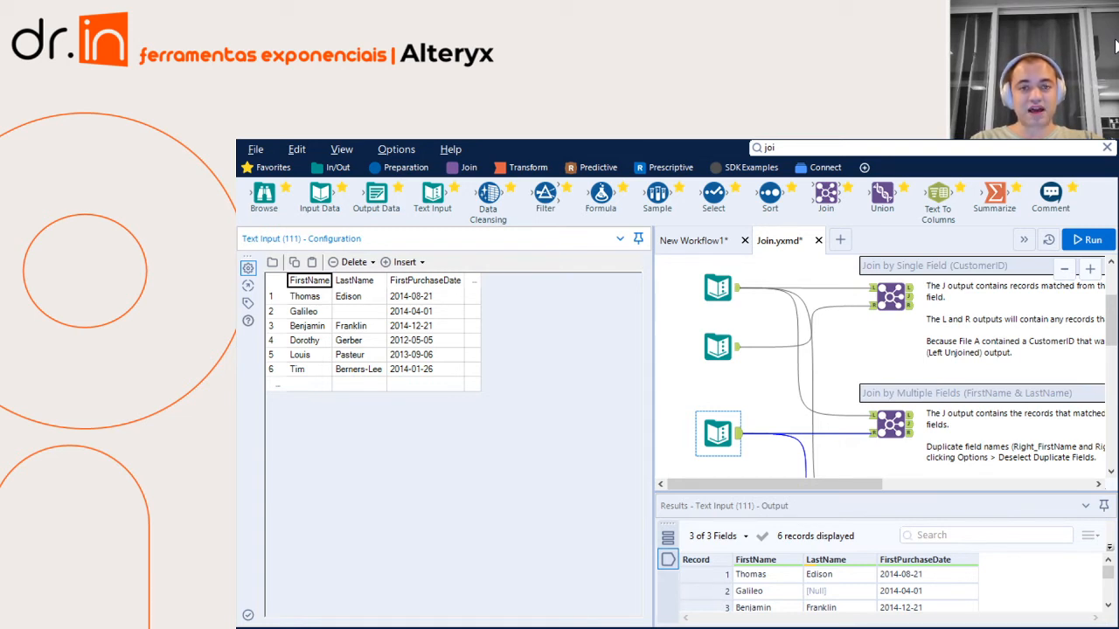
pyautogui.click(308, 298)
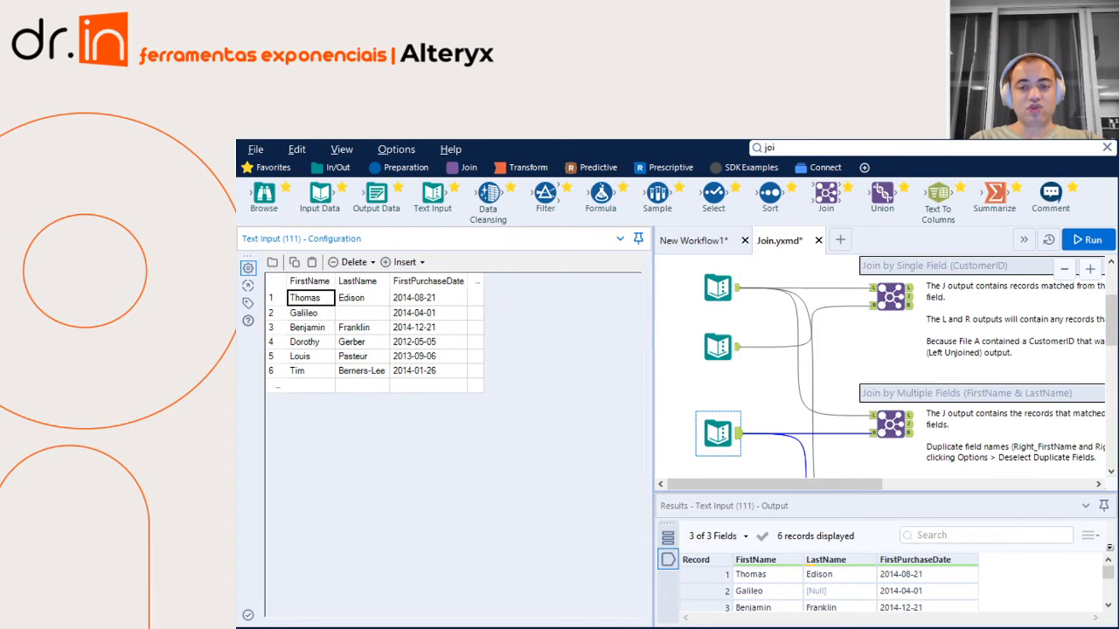
pyautogui.click(308, 328)
pyautogui.click(308, 298)
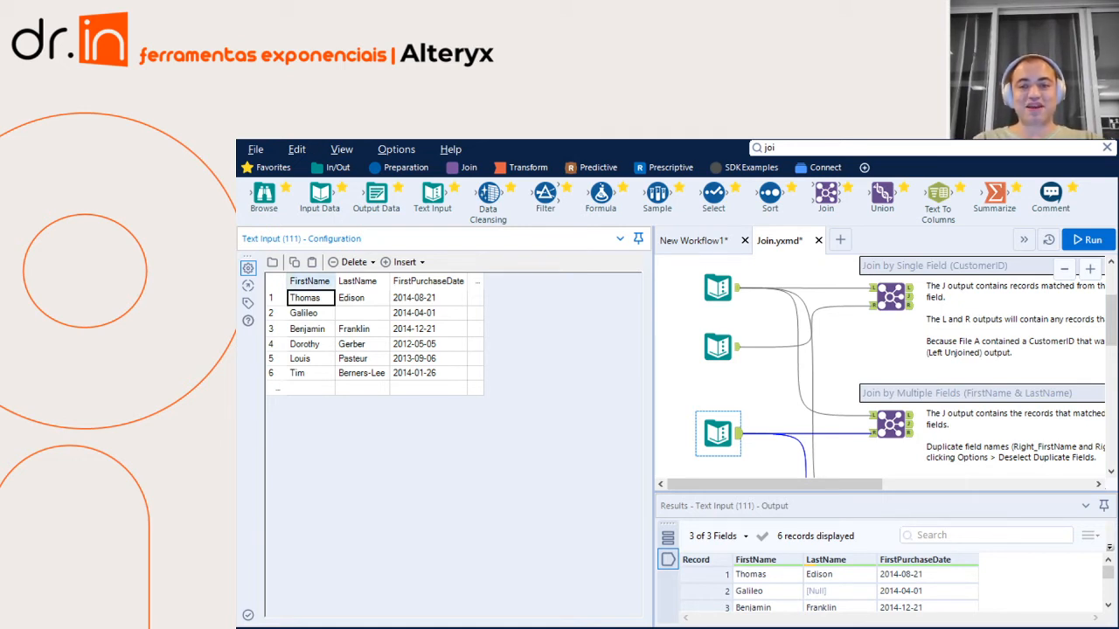
# Step: Examine the FirstName and LastName column headers in the right input table
pyautogui.click(309, 281)
pyautogui.moveTo(309, 282); pyautogui.dragTo(358, 281)
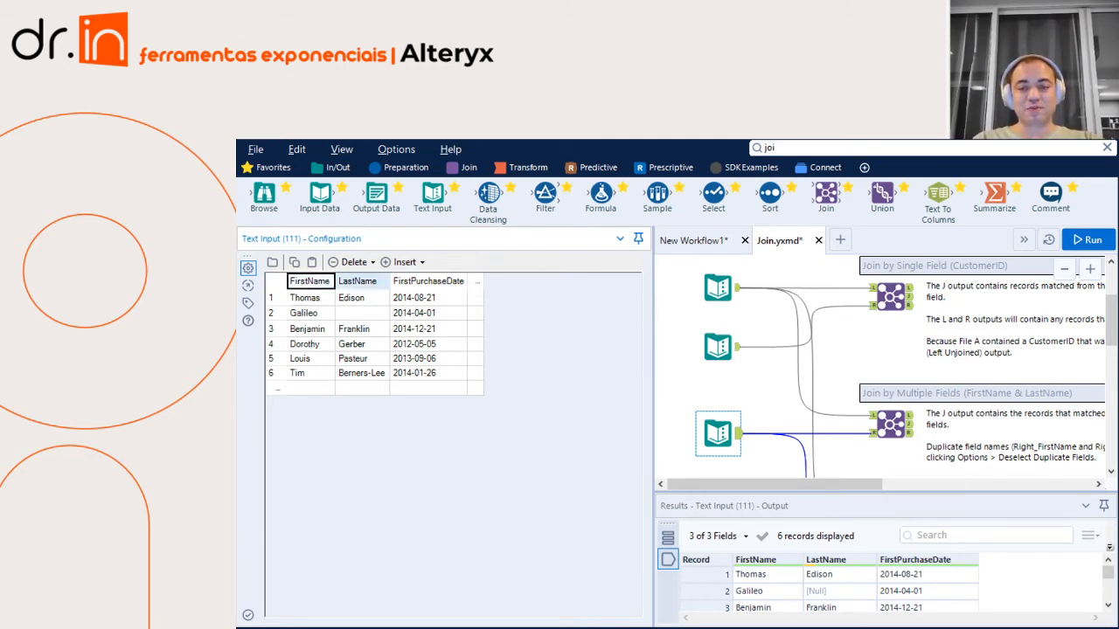
pyautogui.click(357, 281)
pyautogui.click(309, 281)
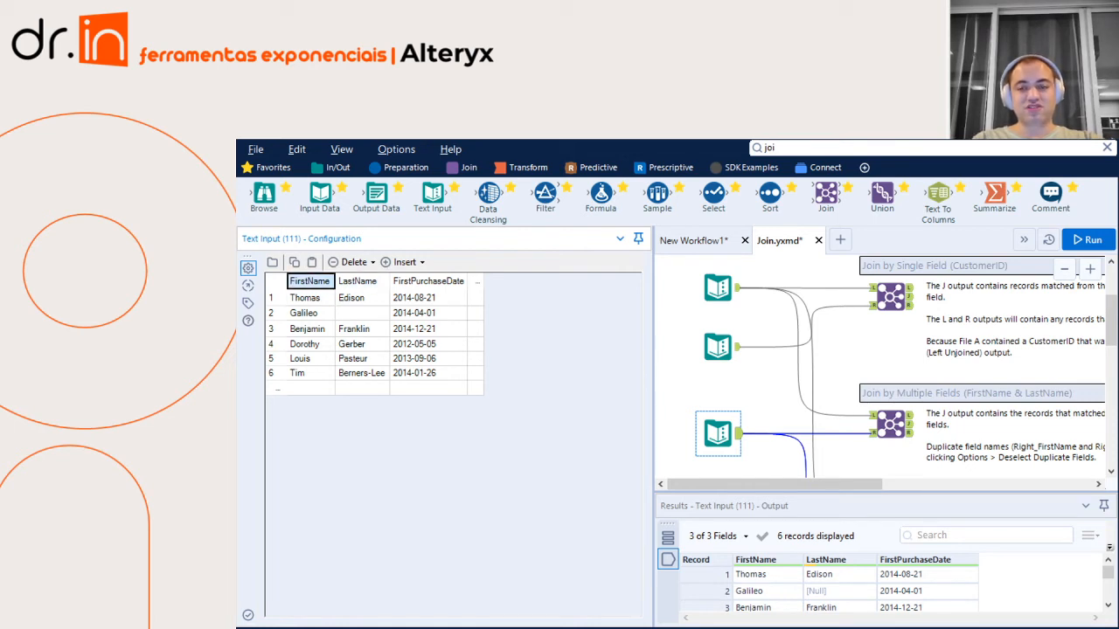
pyautogui.click(358, 281)
# Step: Examine the matching FirstName and LastName columns in the left input table that also contains CustomerID
pyautogui.click(717, 287)
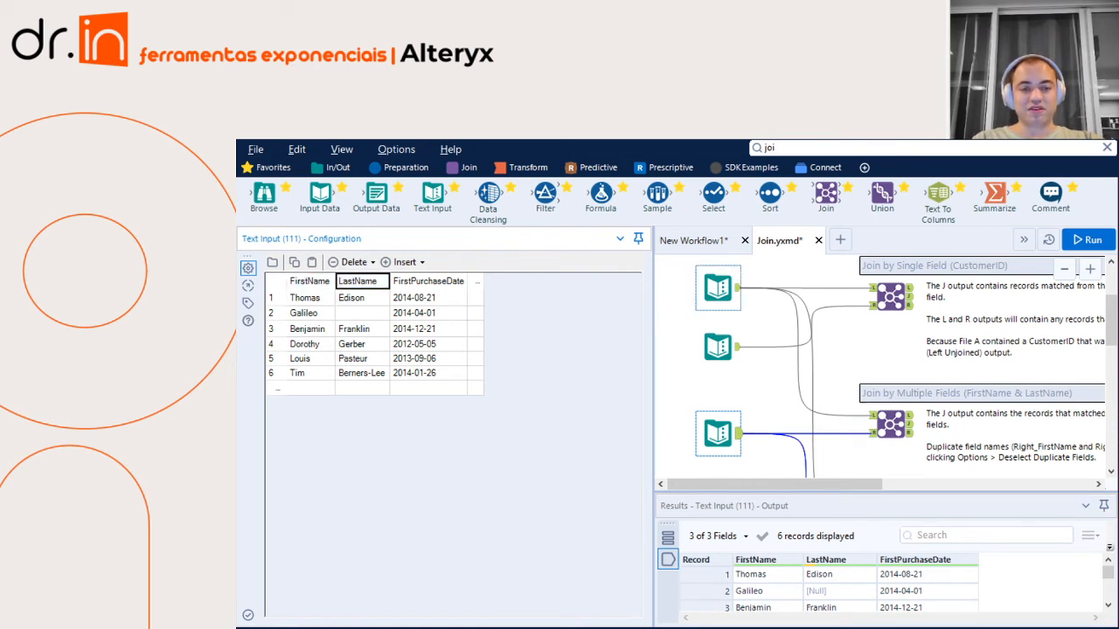
pyautogui.click(362, 281)
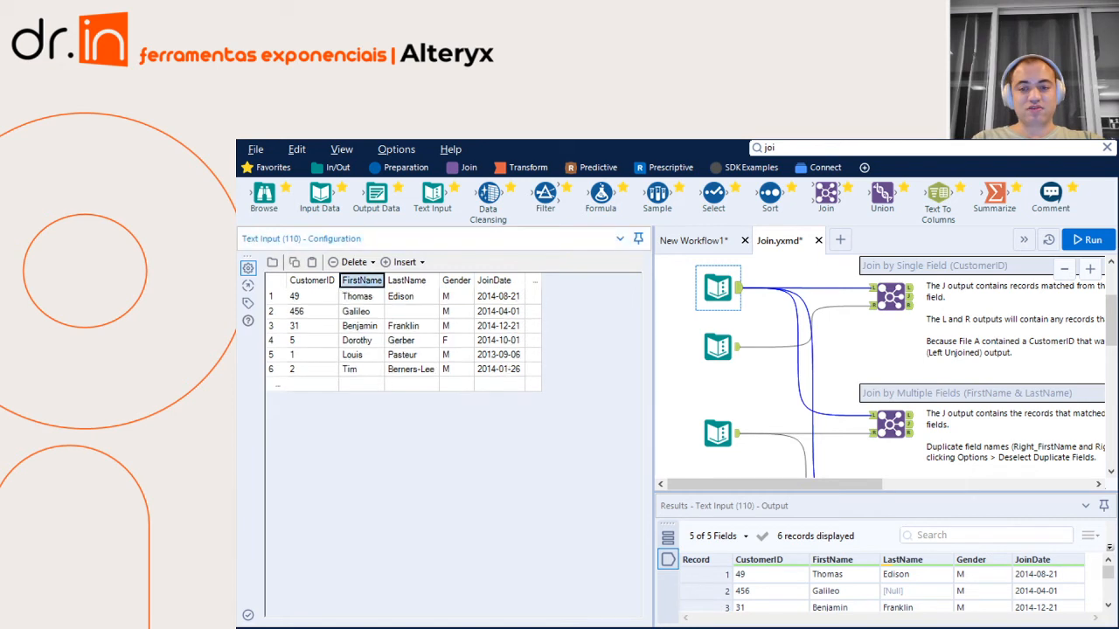
pyautogui.click(409, 281)
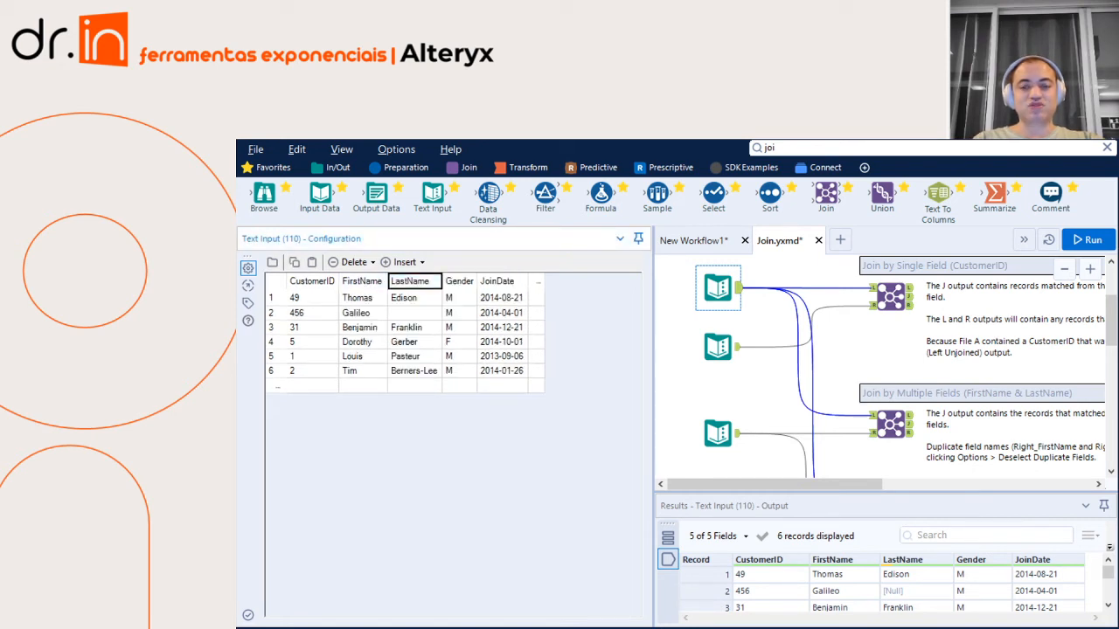
pyautogui.click(361, 280)
pyautogui.click(409, 280)
pyautogui.click(362, 281)
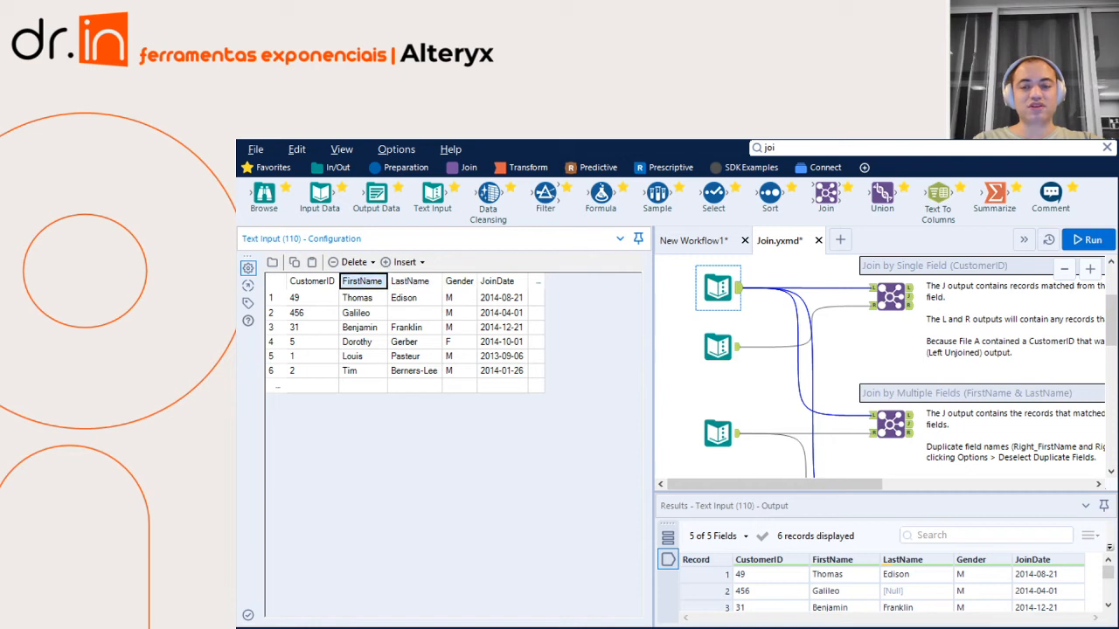
pyautogui.click(409, 281)
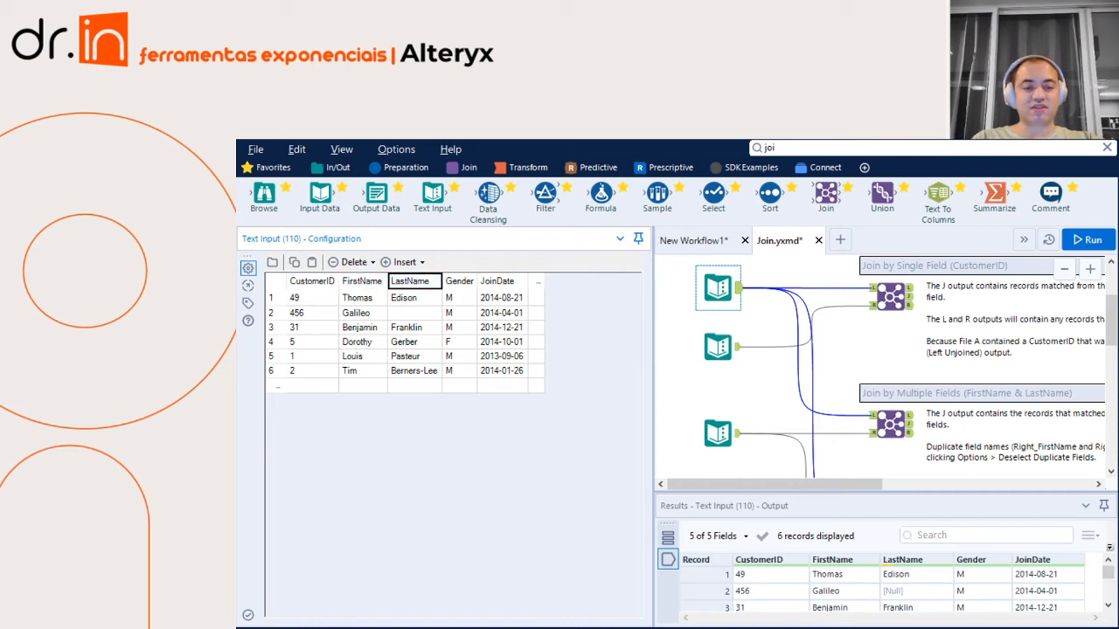
# Step: Review the left and right FirstName and LastName field pairs in the Join by Multiple Fields tool's configuration
pyautogui.click(889, 423)
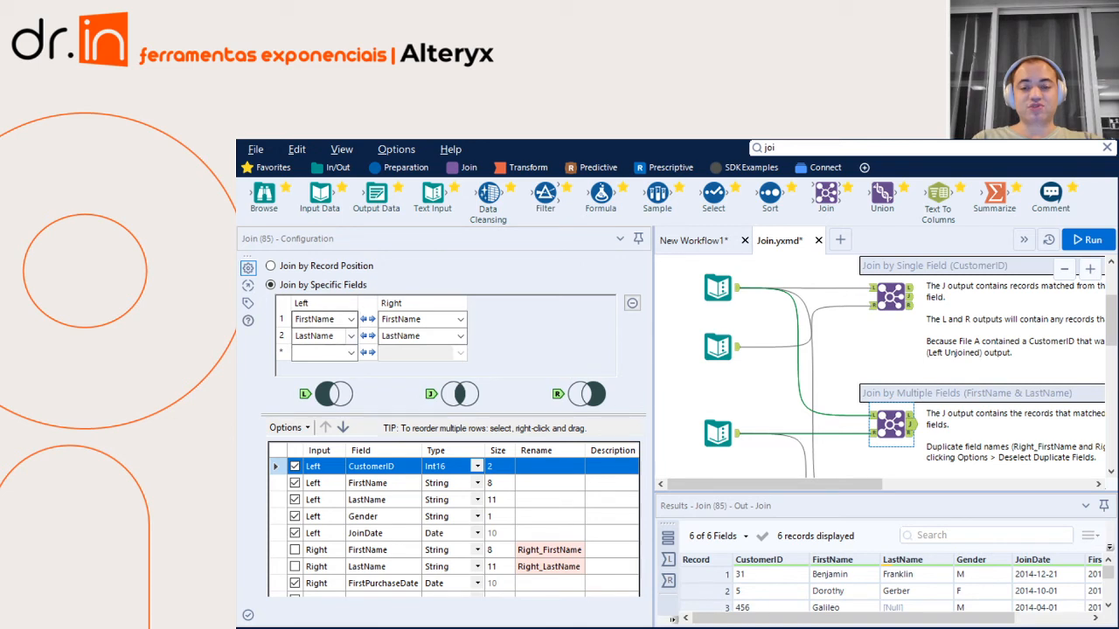
pyautogui.click(349, 319)
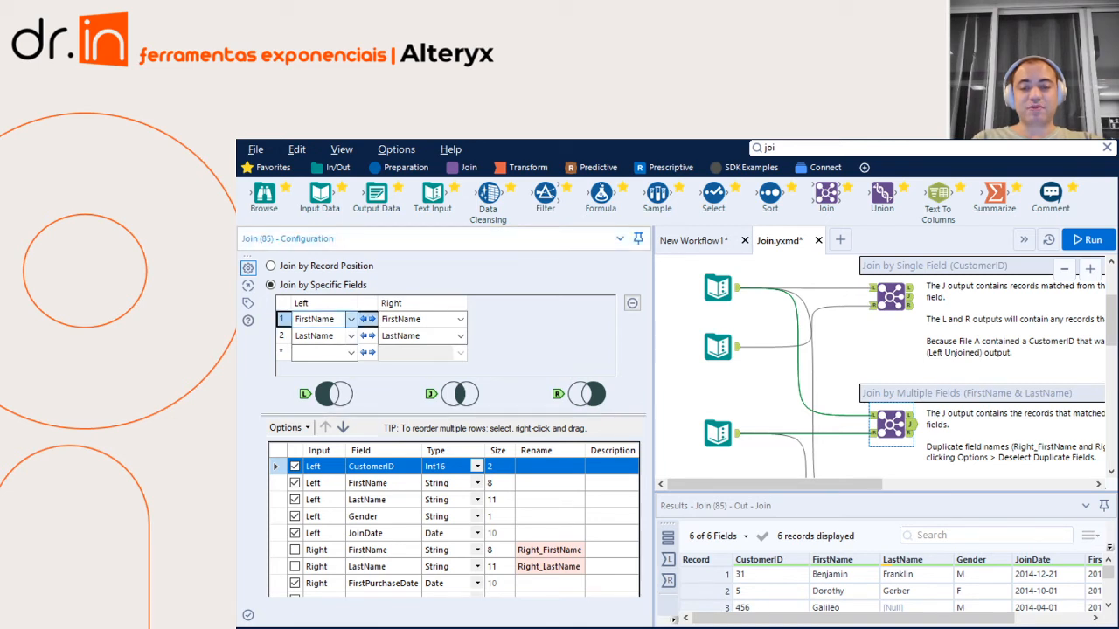
pyautogui.click(323, 350)
pyautogui.click(460, 320)
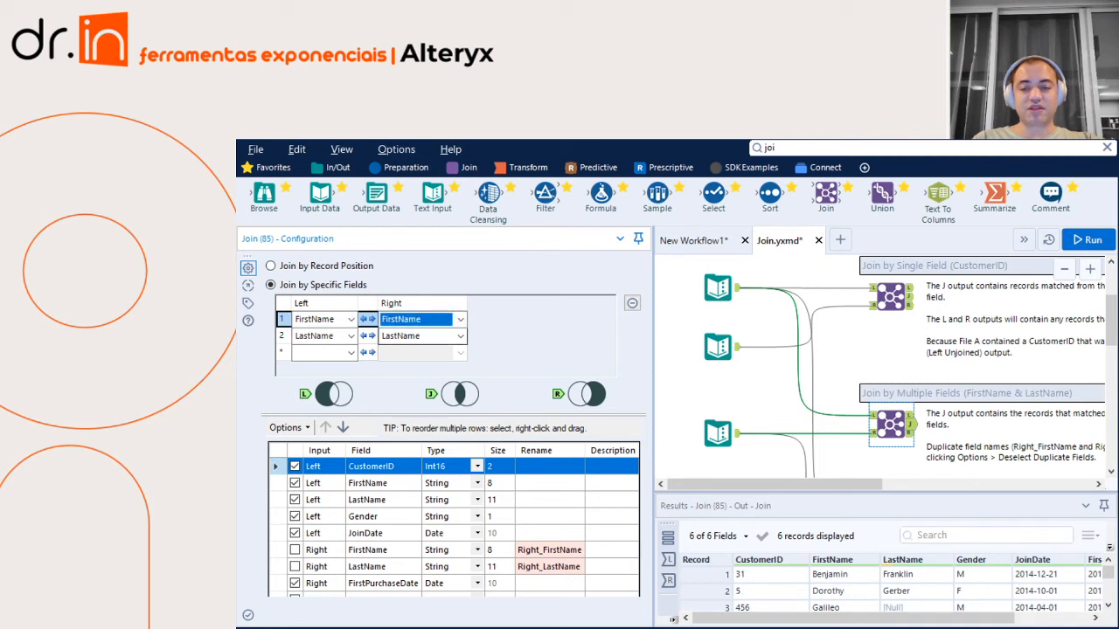
pyautogui.click(350, 337)
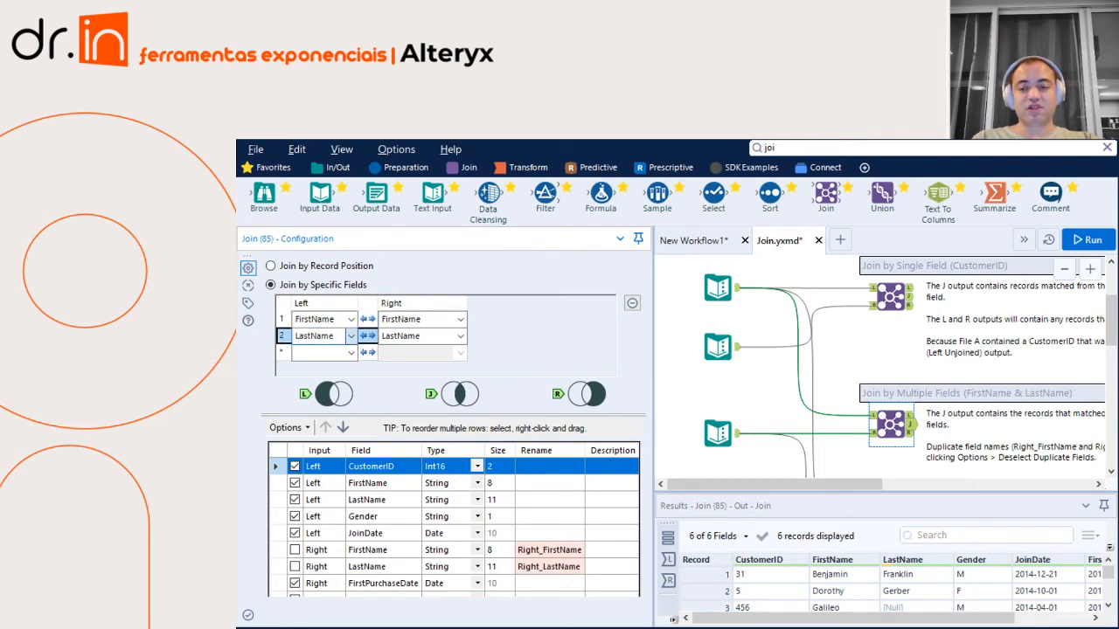
pyautogui.click(351, 336)
pyautogui.click(460, 337)
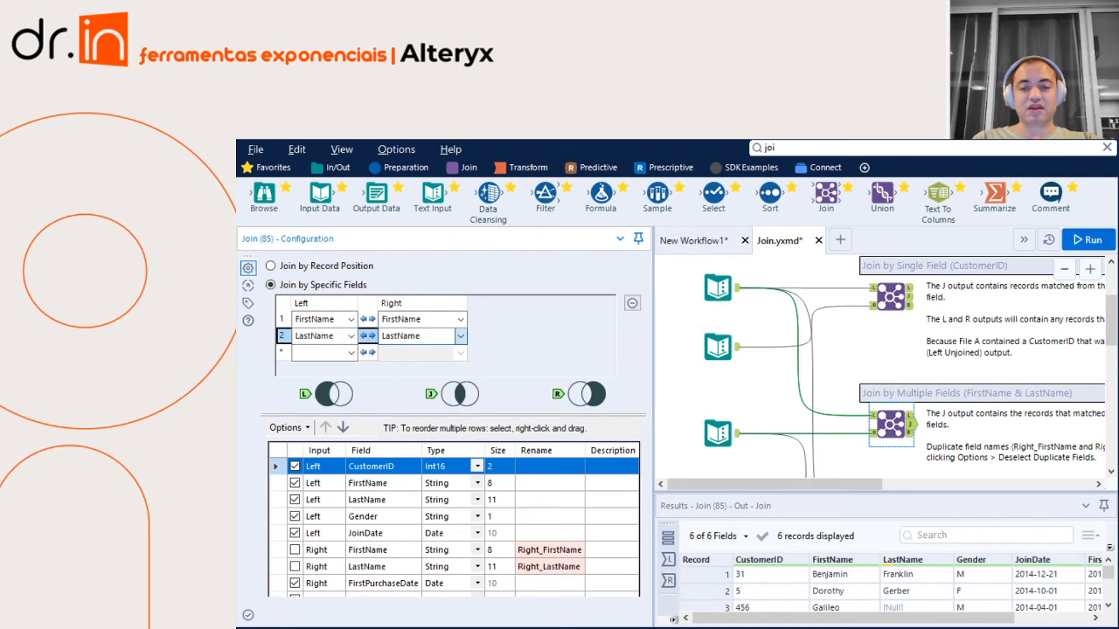
pyautogui.click(461, 337)
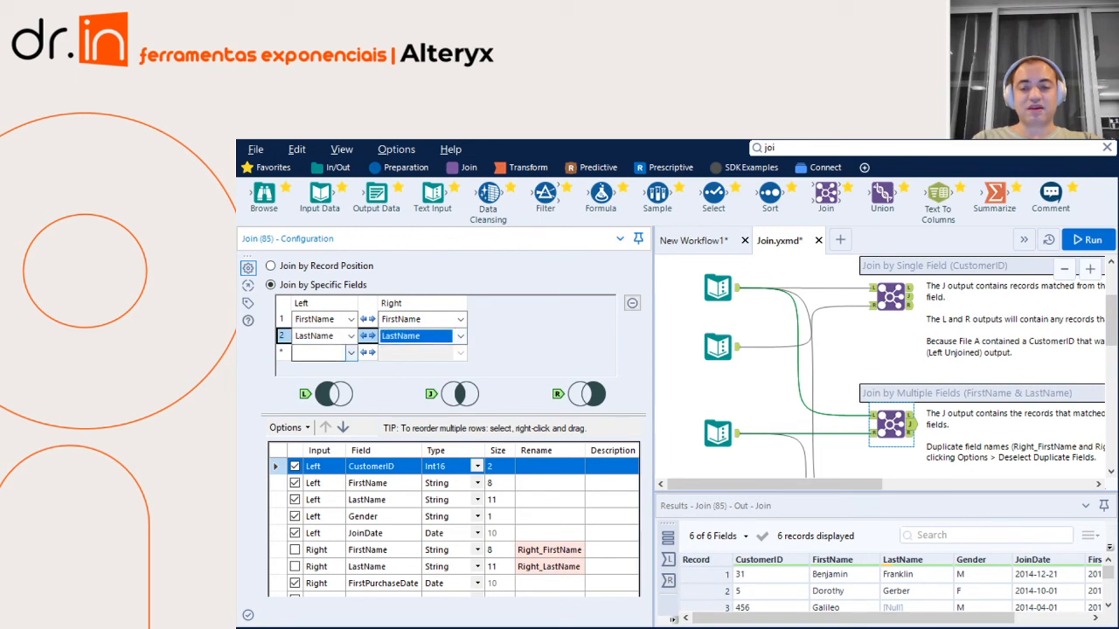
# Step: Add Gender as a third left join field, check the right field choices, and remove the row again
pyautogui.click(350, 353)
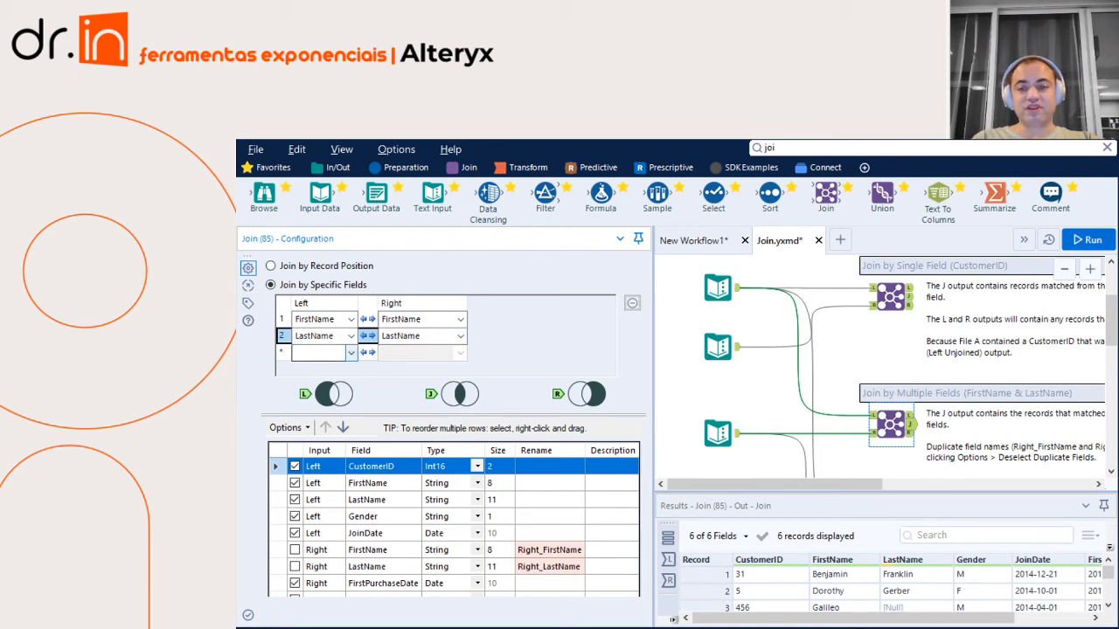
pyautogui.click(314, 408)
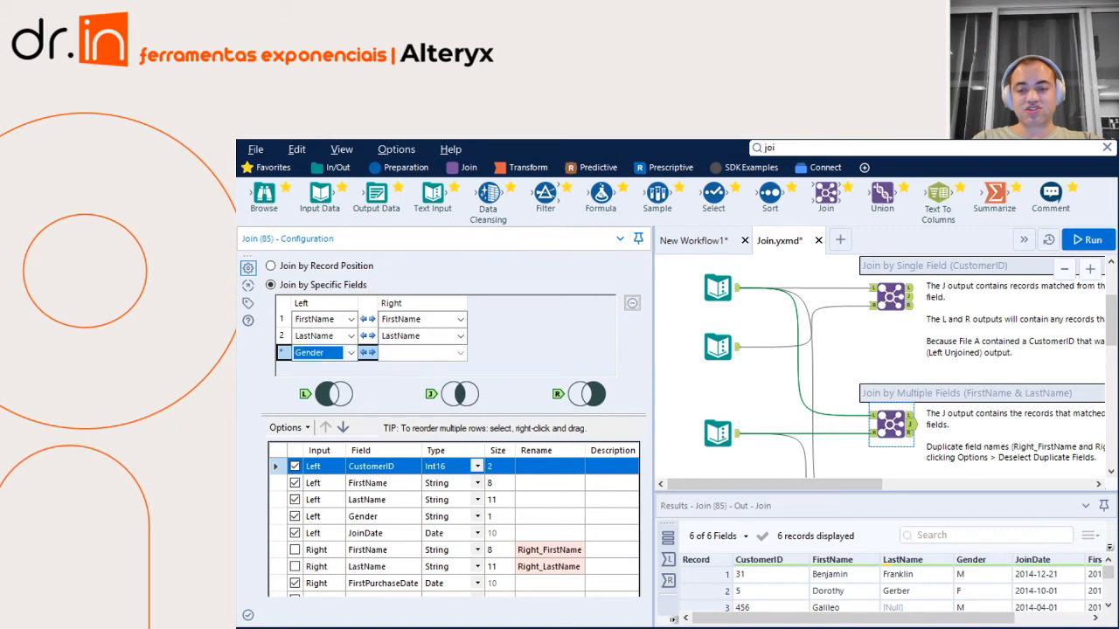
pyautogui.click(461, 353)
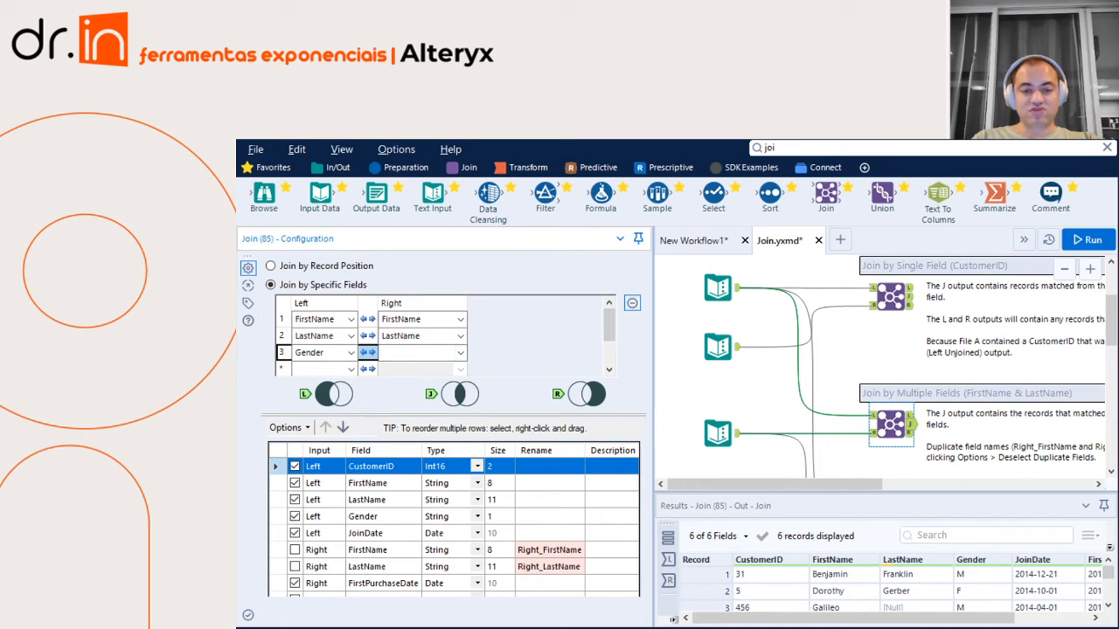
pyautogui.click(632, 303)
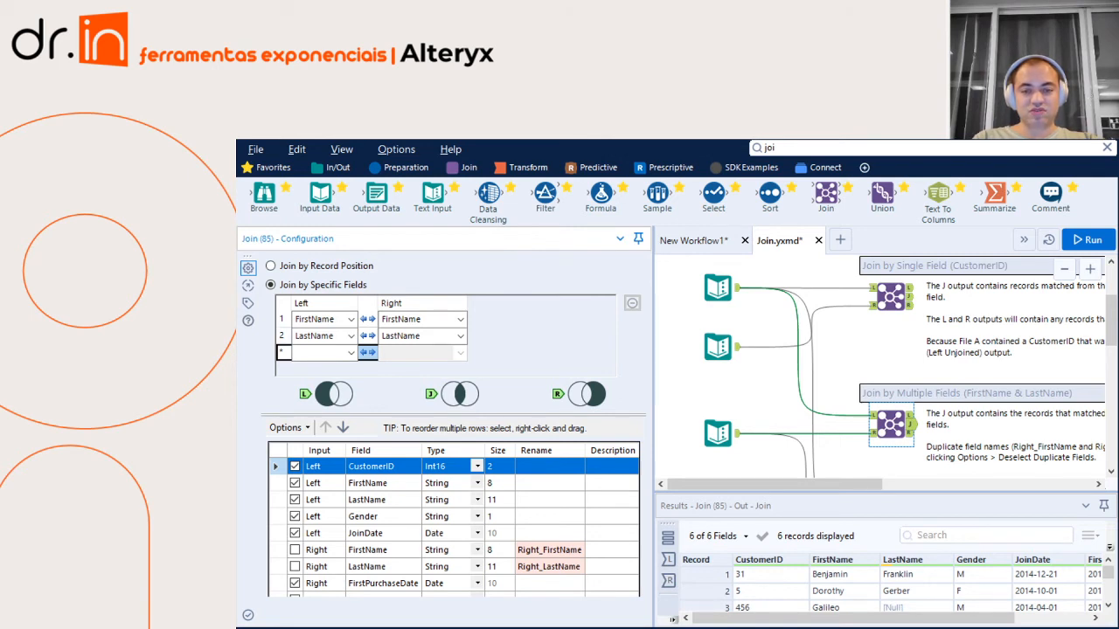
# Step: Remove the LastName pair from the join fields and add LastName back as the second join field
pyautogui.click(281, 336)
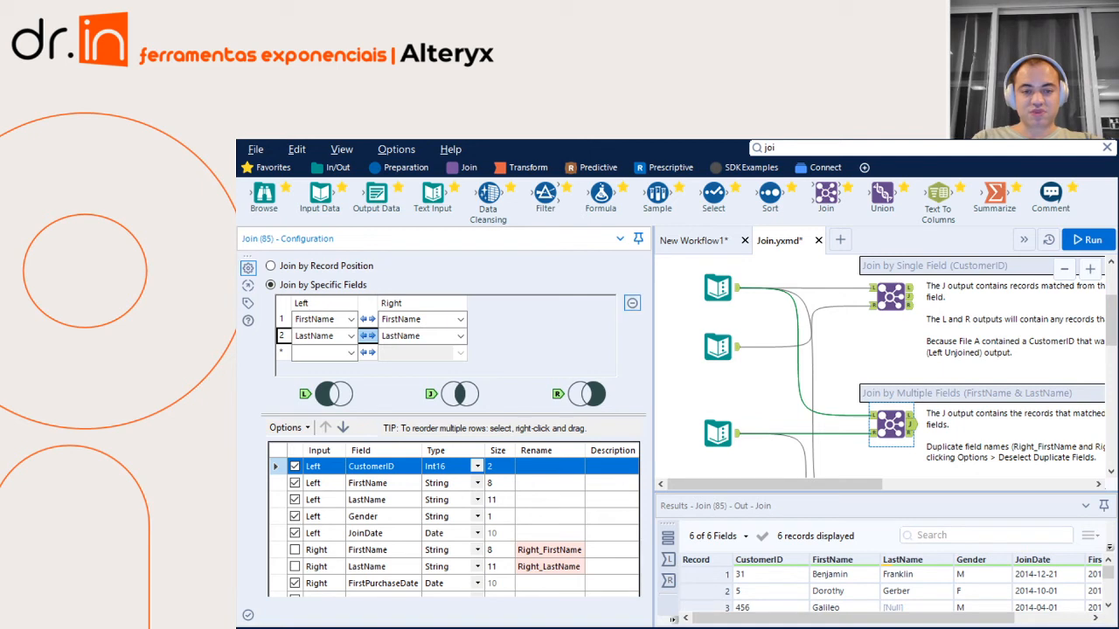
pyautogui.click(632, 303)
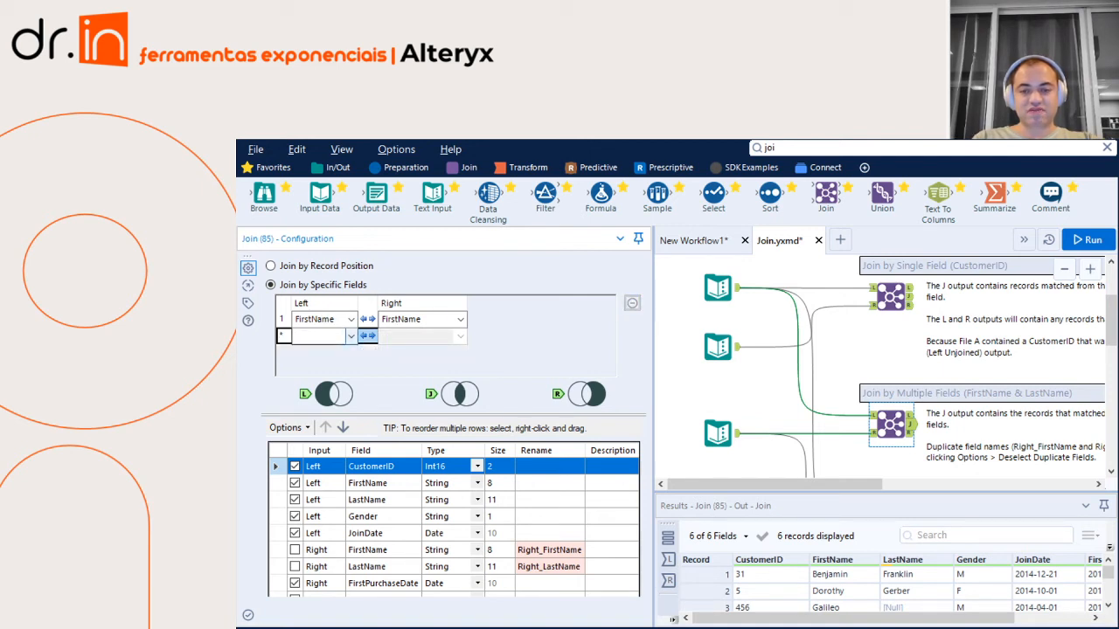
pyautogui.click(319, 375)
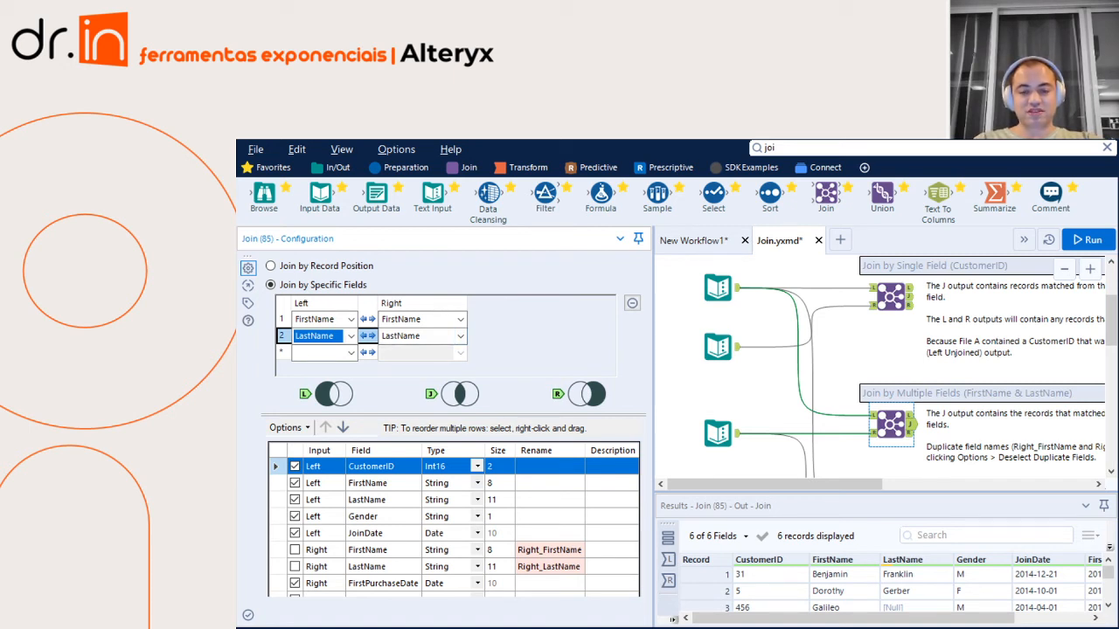
# Step: Run the workflow and enlarge the results area to view all joined records of the multiple-field Join
pyautogui.hotkey('ctrl', 'r')
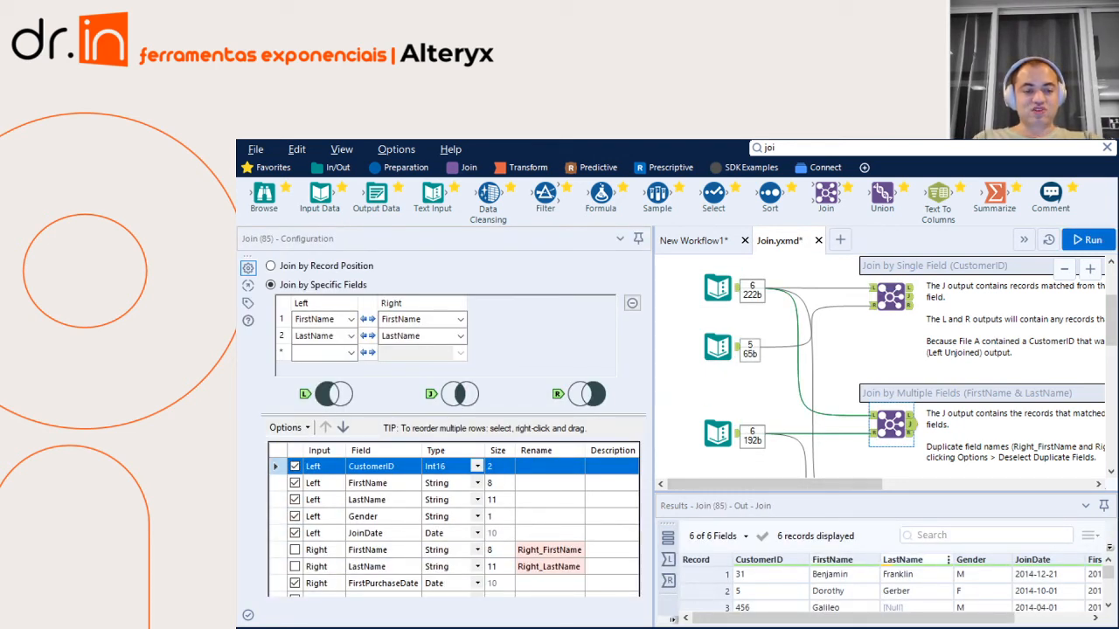
pyautogui.moveTo(885, 492); pyautogui.dragTo(886, 396)
pyautogui.moveTo(909, 618)
pyautogui.mouseDown()
pyautogui.moveTo(986, 618)
pyautogui.moveTo(908, 618)
pyautogui.mouseUp()
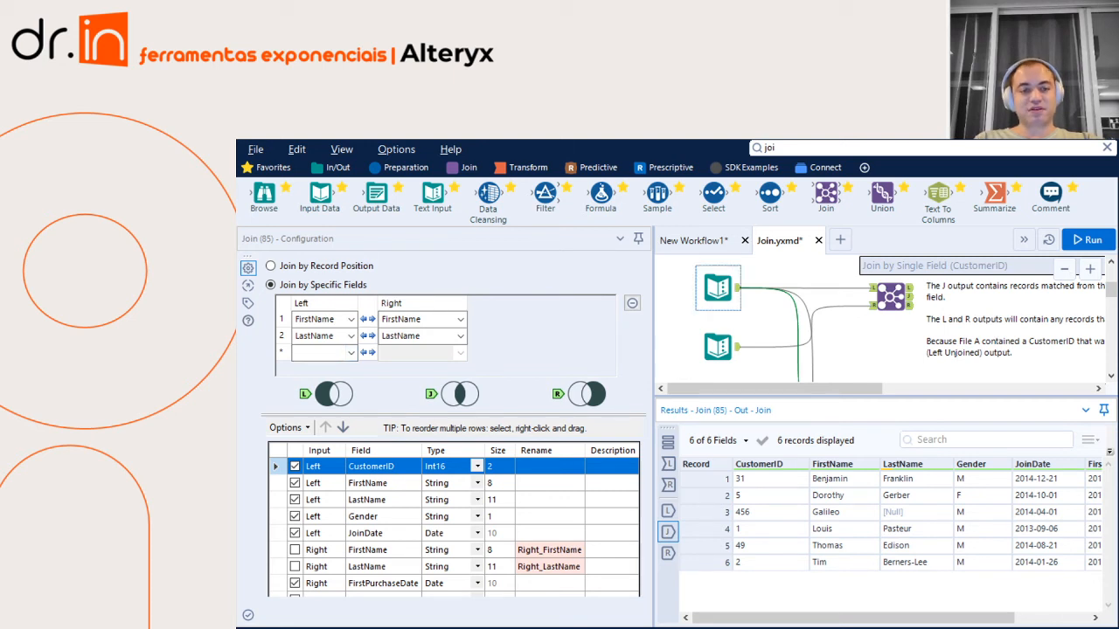
# Step: Inspect the configuration and joined output of the Join by Record Position tool, and shrink the results area
pyautogui.scroll(-1, 882, 319)
pyautogui.scroll(-4, 883, 319)
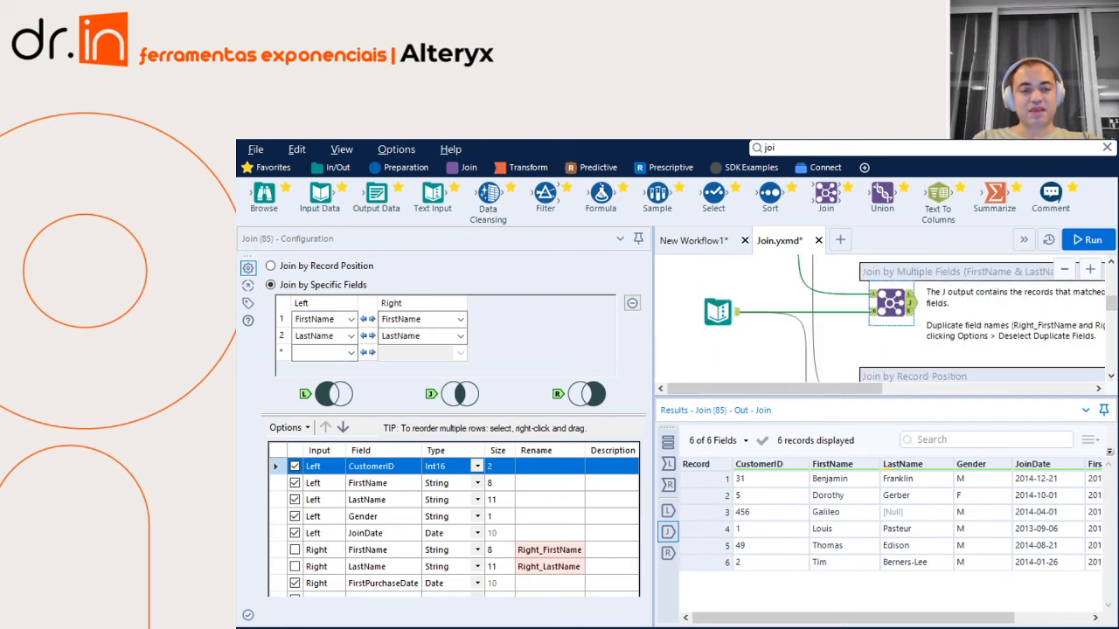
pyautogui.click(891, 348)
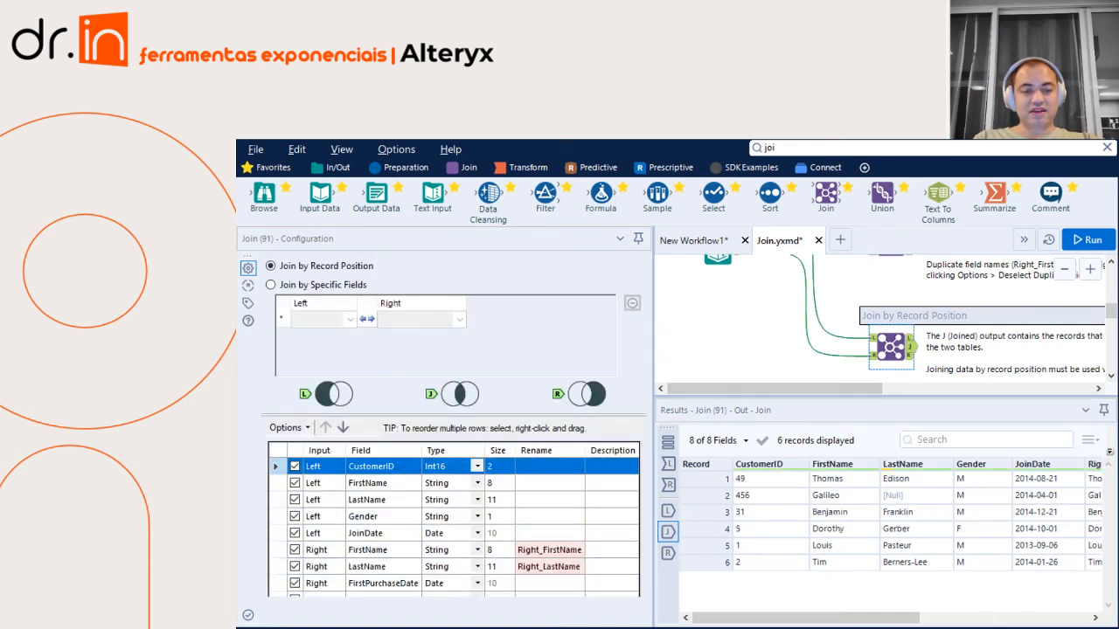
pyautogui.moveTo(839, 400); pyautogui.dragTo(839, 487)
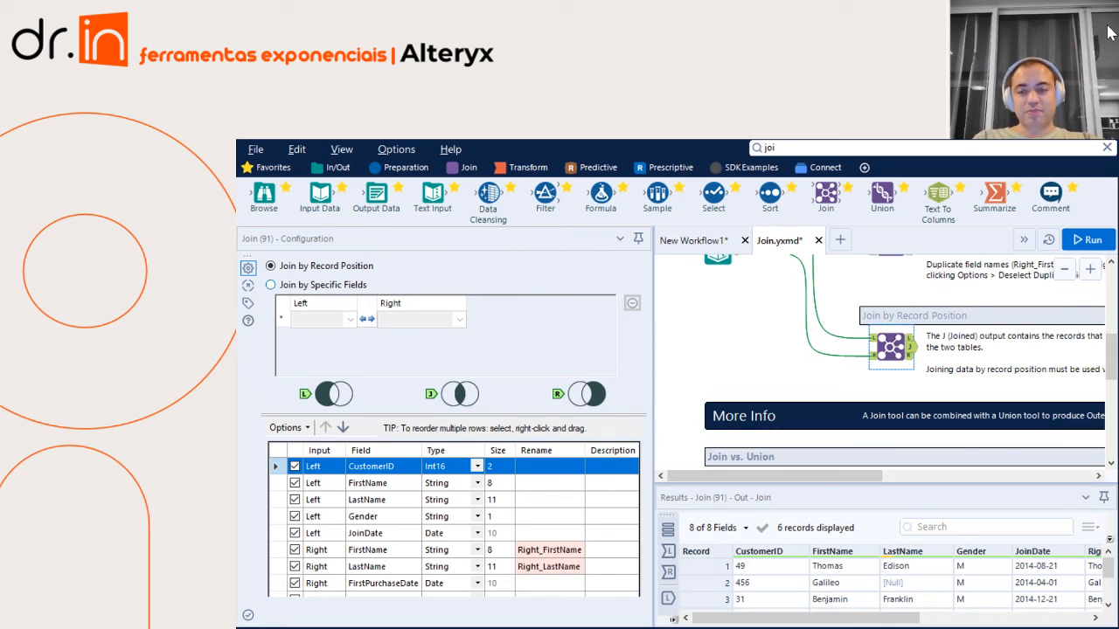
# Step: Switch the Join back and forth between specific fields and record position, ending on Join by Record Position
pyautogui.click(271, 285)
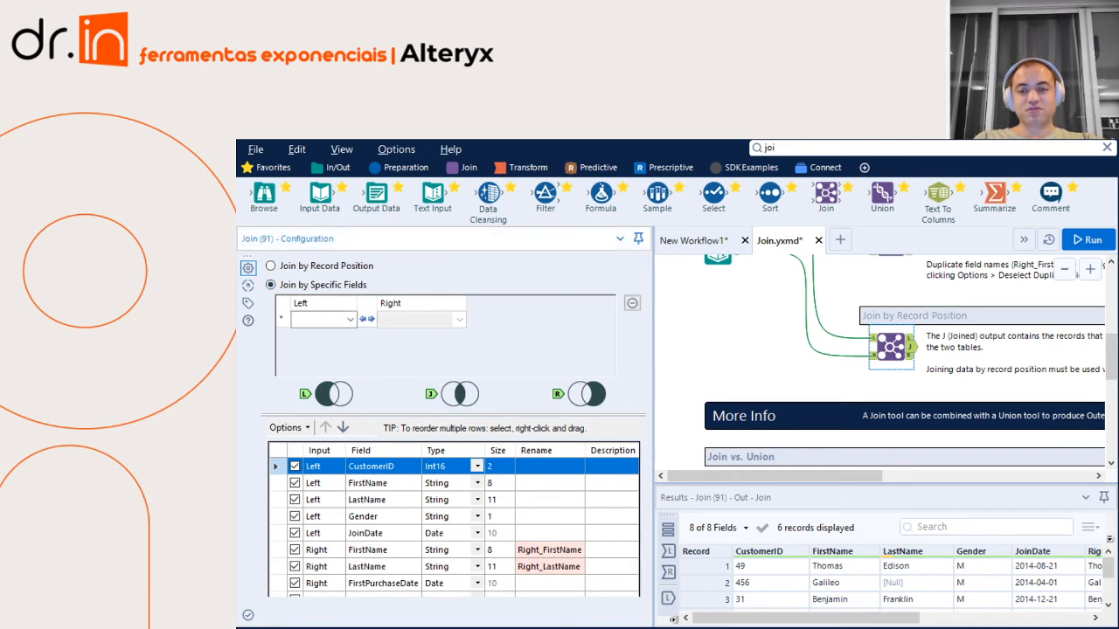
pyautogui.click(270, 266)
pyautogui.click(271, 285)
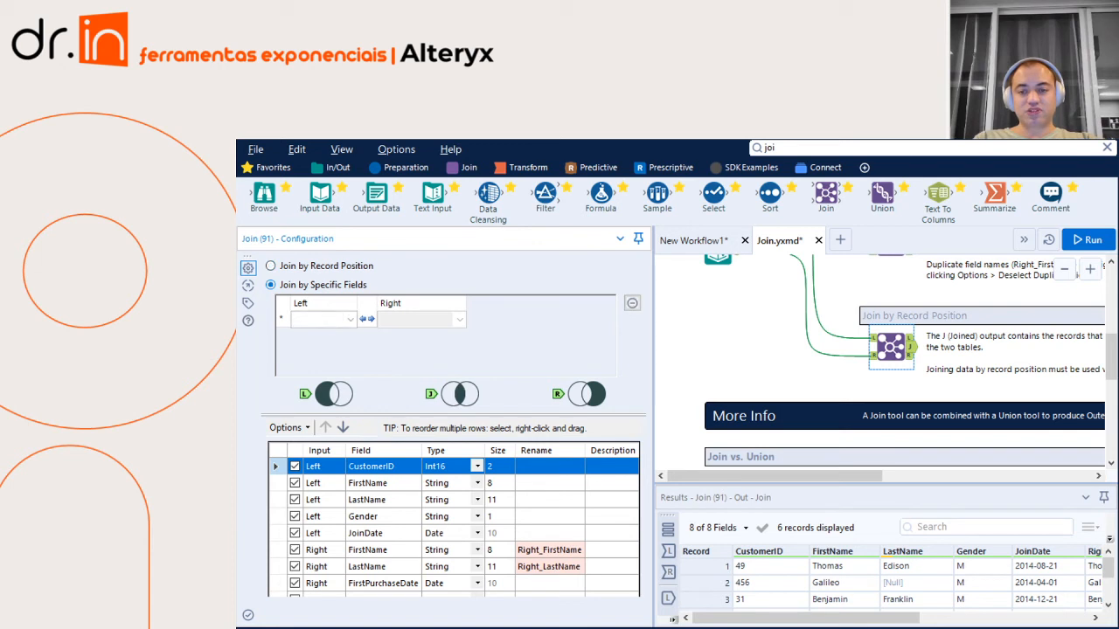
pyautogui.click(271, 265)
pyautogui.click(271, 285)
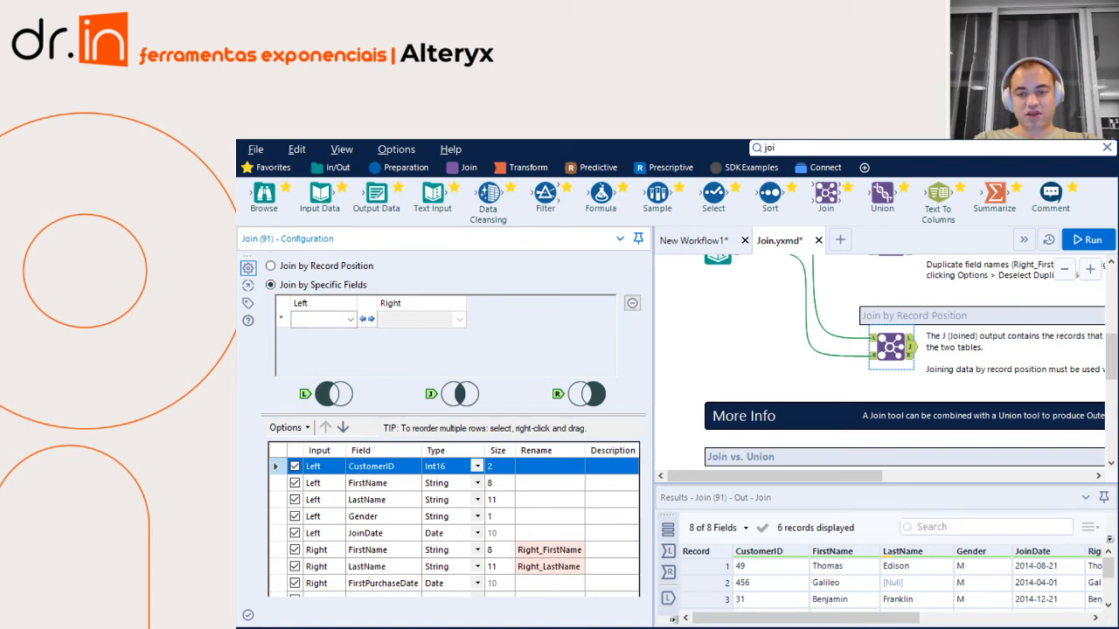
pyautogui.click(271, 266)
pyautogui.click(271, 284)
pyautogui.click(271, 265)
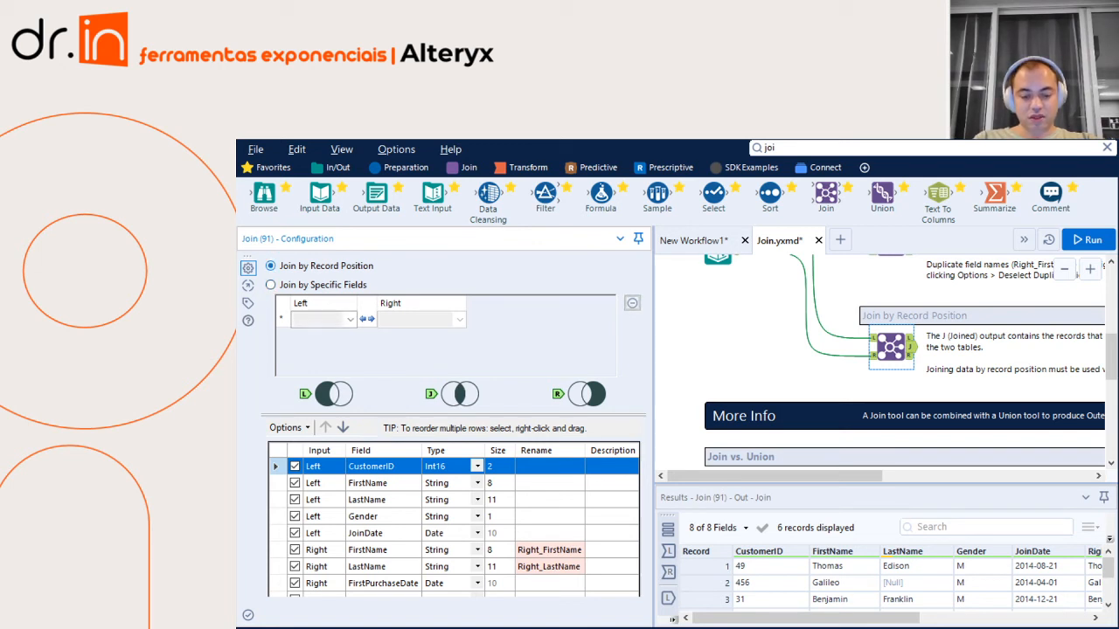
# Step: Toggle the Join tool to Join by Specific Fields and return it to Join by Record Position, twice, to compare both modes
pyautogui.click(270, 285)
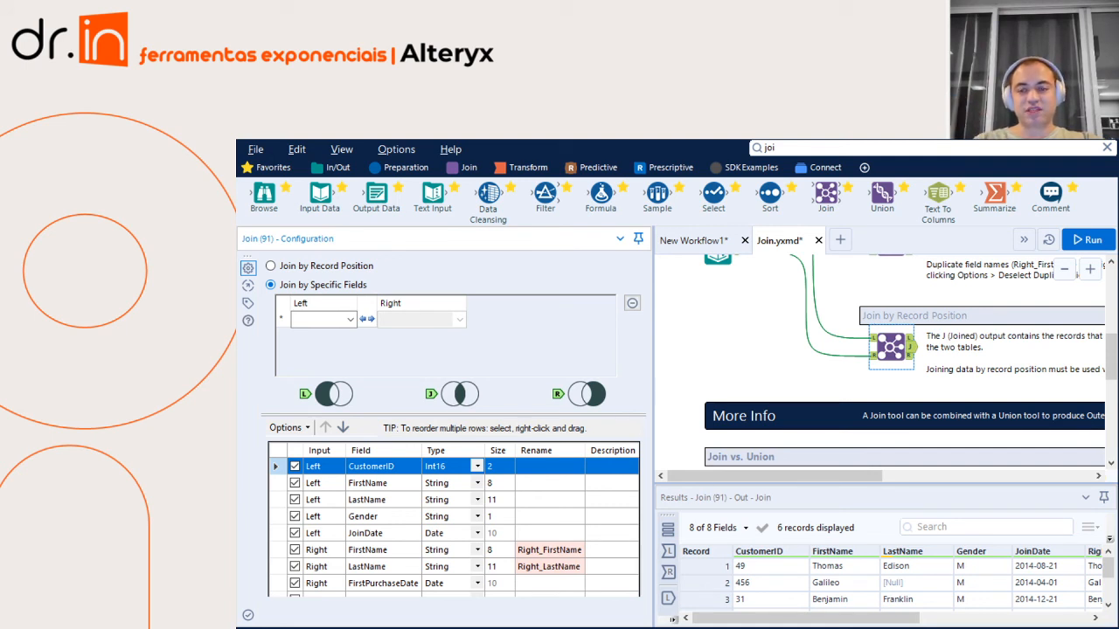
pyautogui.click(271, 266)
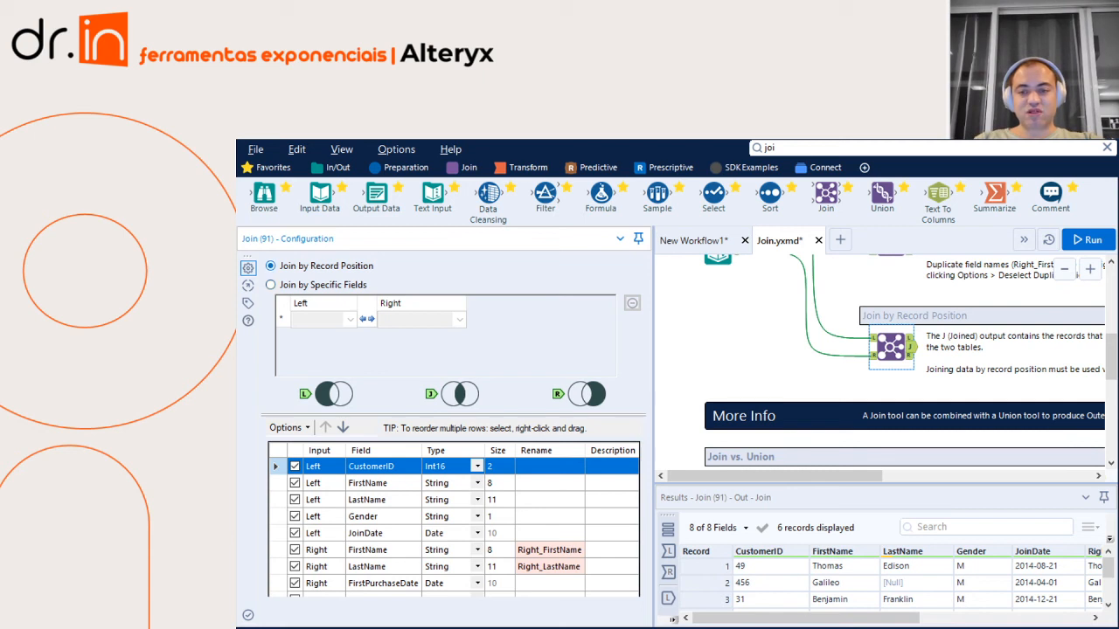
pyautogui.click(271, 285)
pyautogui.click(271, 265)
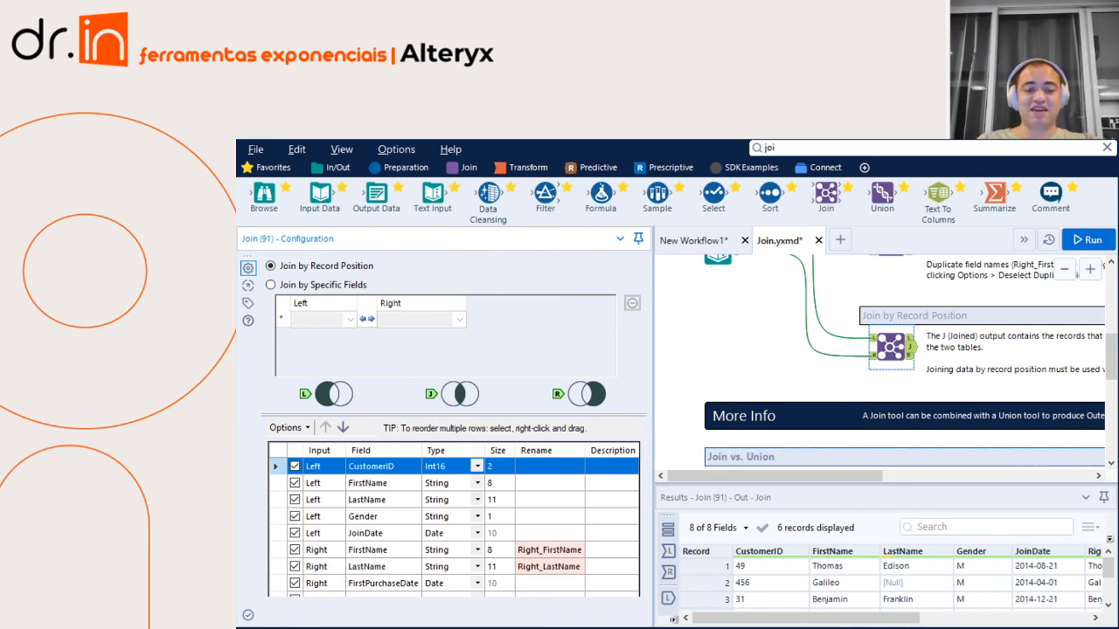
# Step: Run the workflow and compare the left, joined and right outputs of the Join by Record Position tool
pyautogui.hotkey('ctrl', 'r')
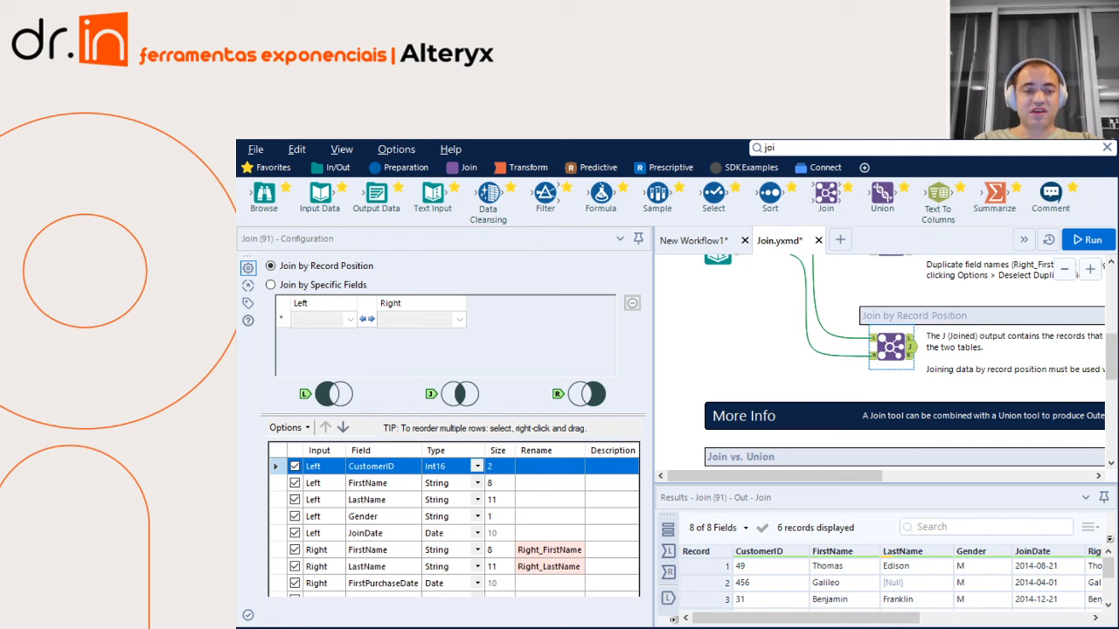
pyautogui.click(909, 338)
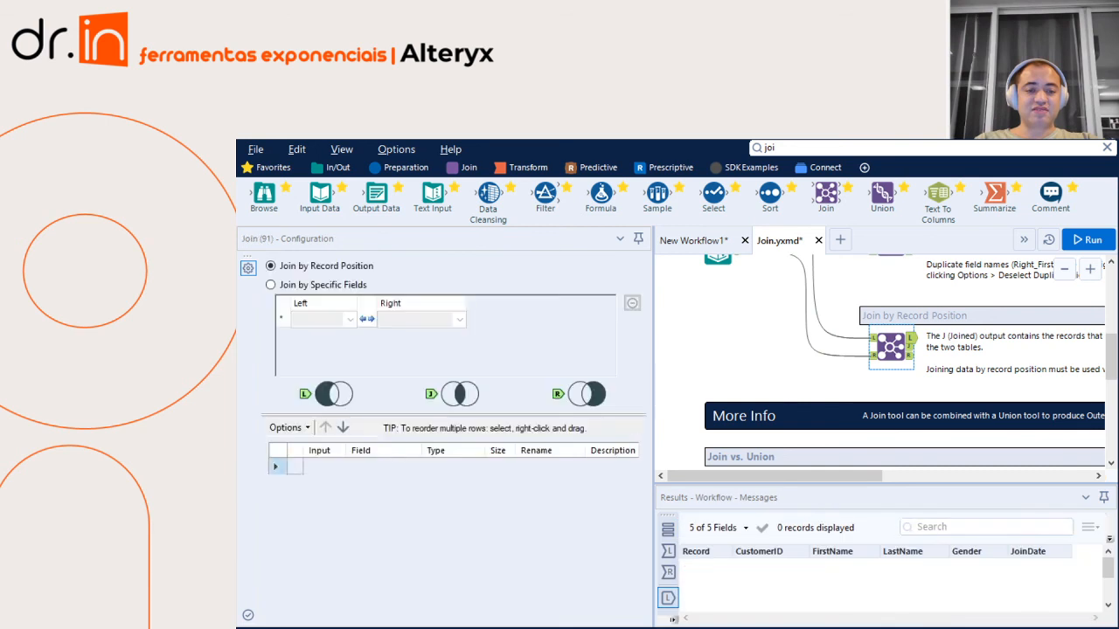
pyautogui.click(910, 347)
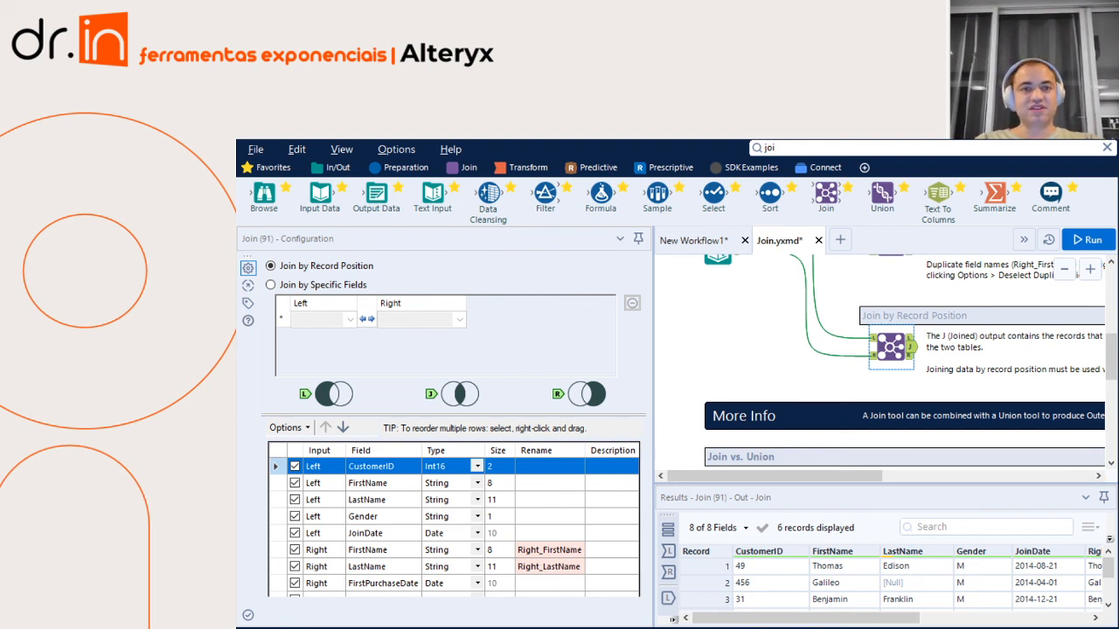
pyautogui.click(912, 336)
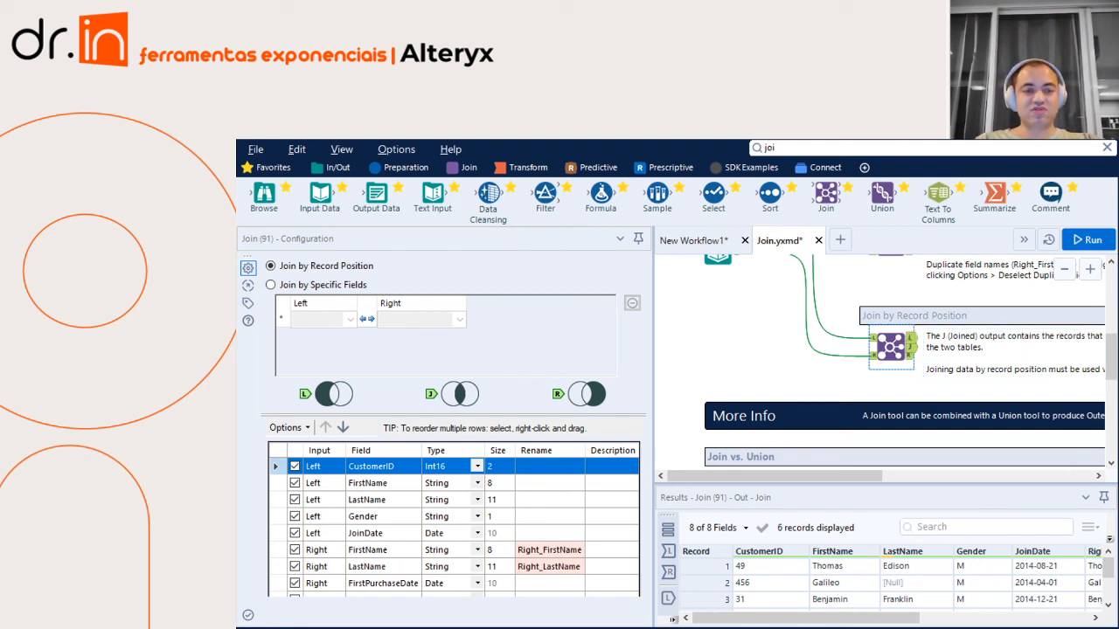
pyautogui.click(910, 354)
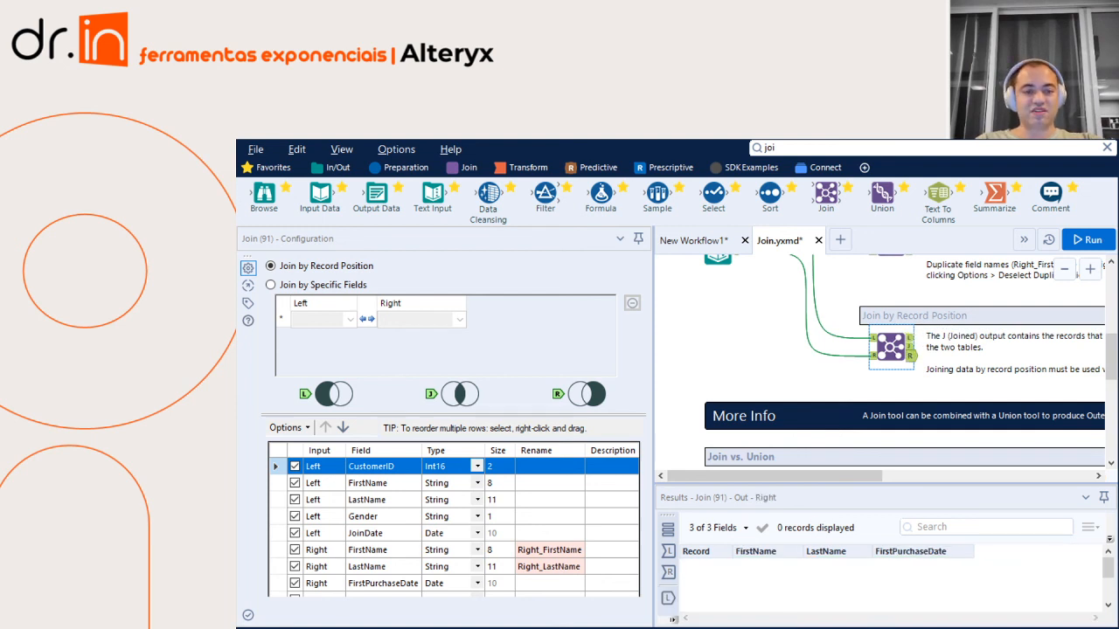
pyautogui.click(912, 336)
pyautogui.click(910, 353)
pyautogui.click(910, 347)
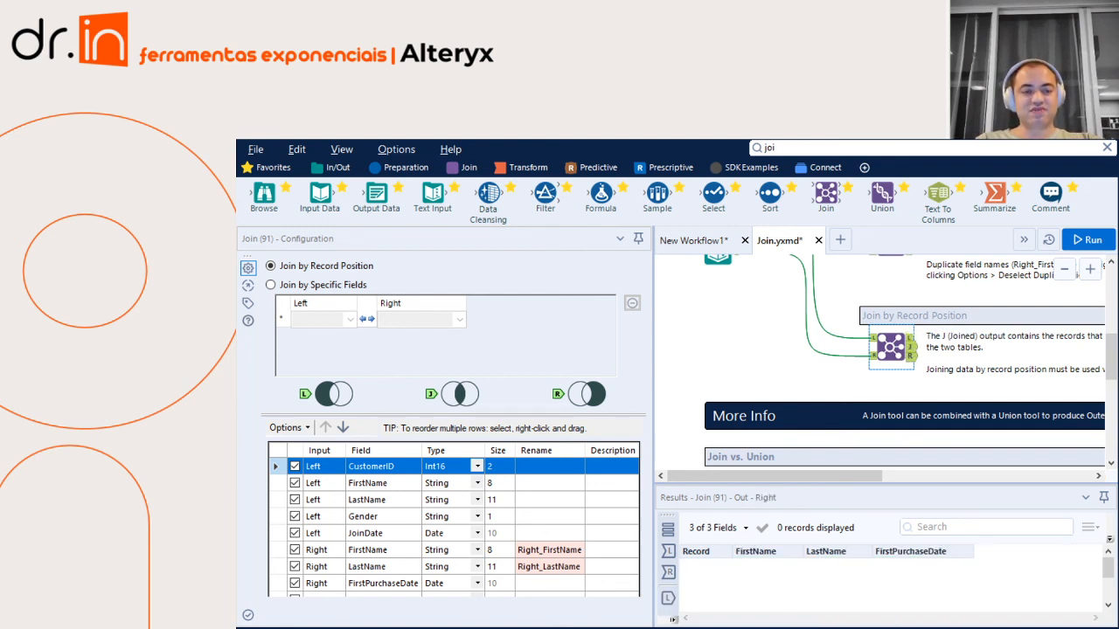